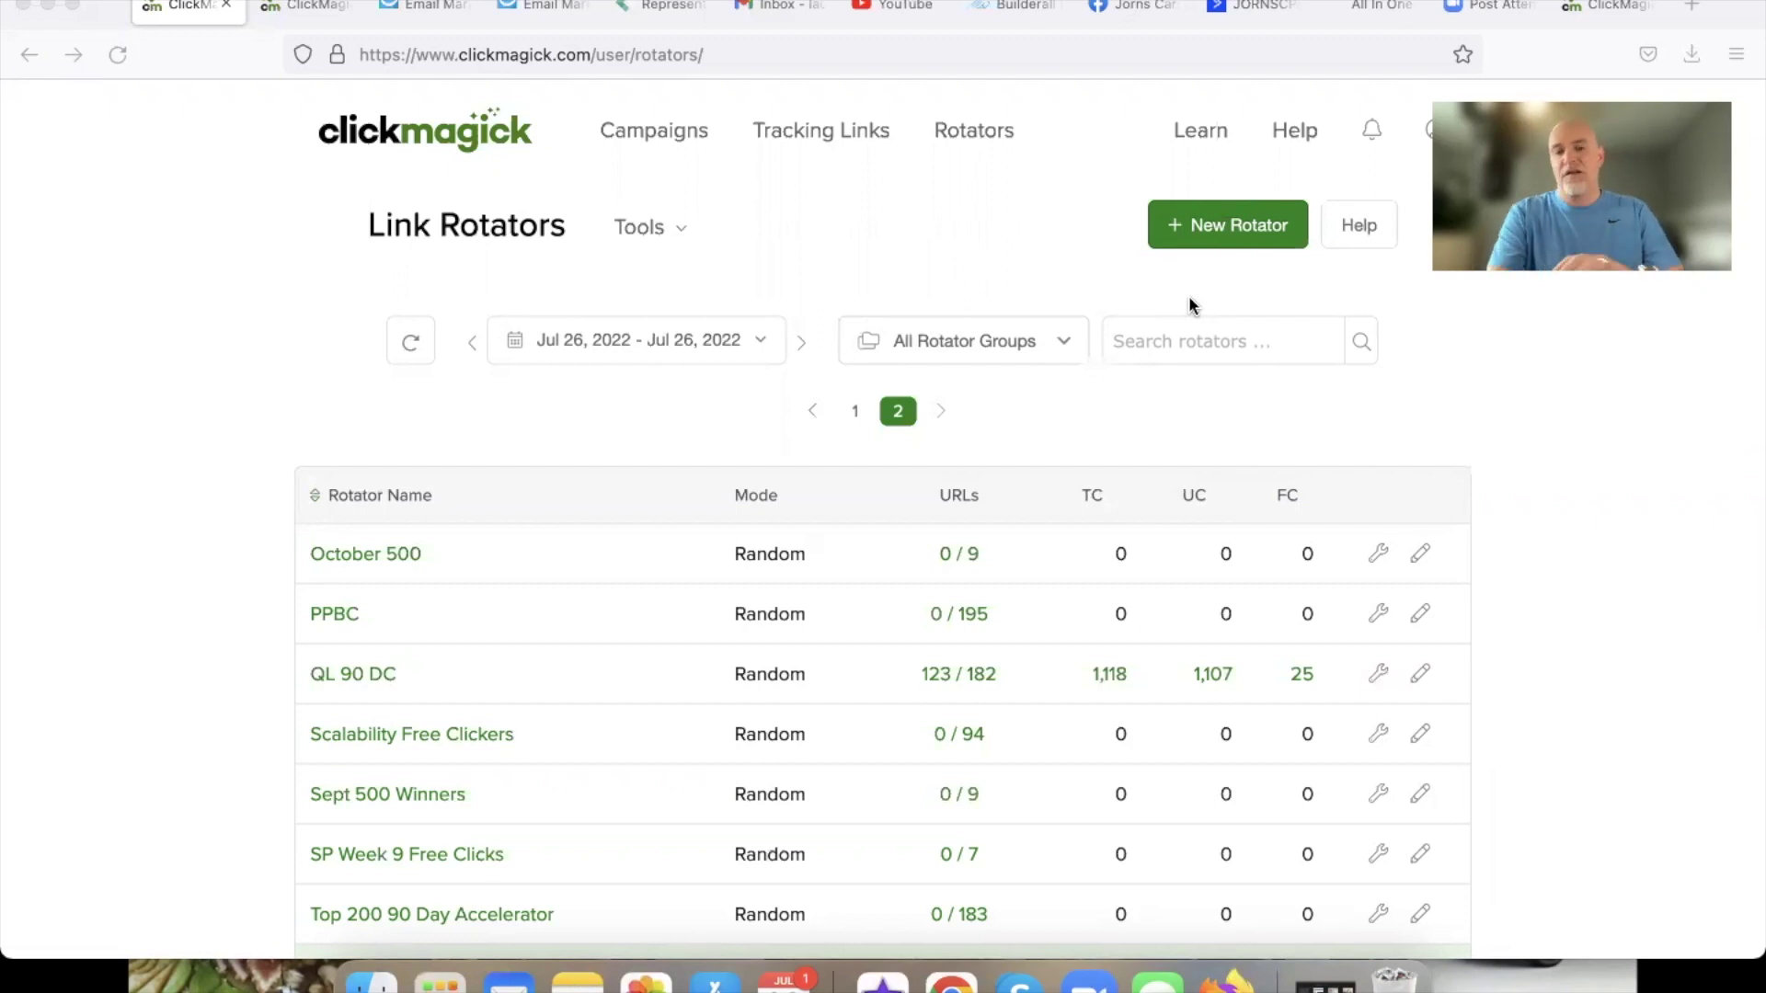
Review the total commission figures on the ClickMagick commission payments page, then return to Link Rotators.
key("super+Tab")
key("super+Tab")
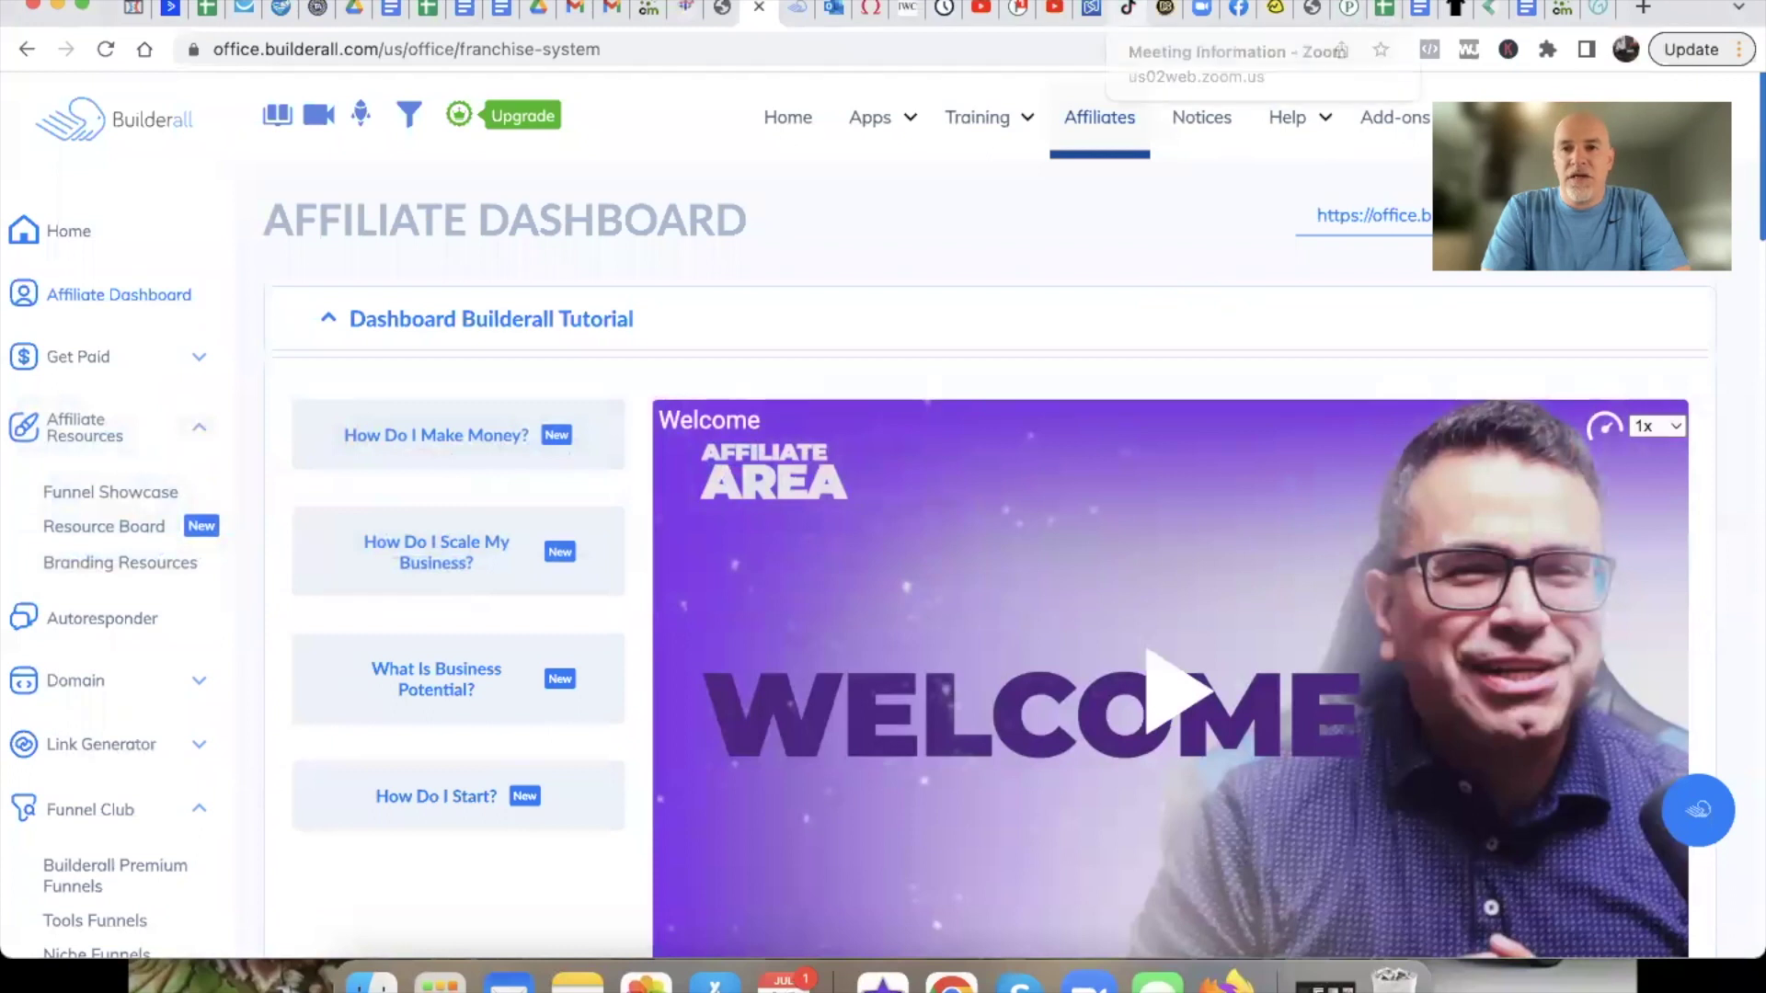
left_click(1561, 9)
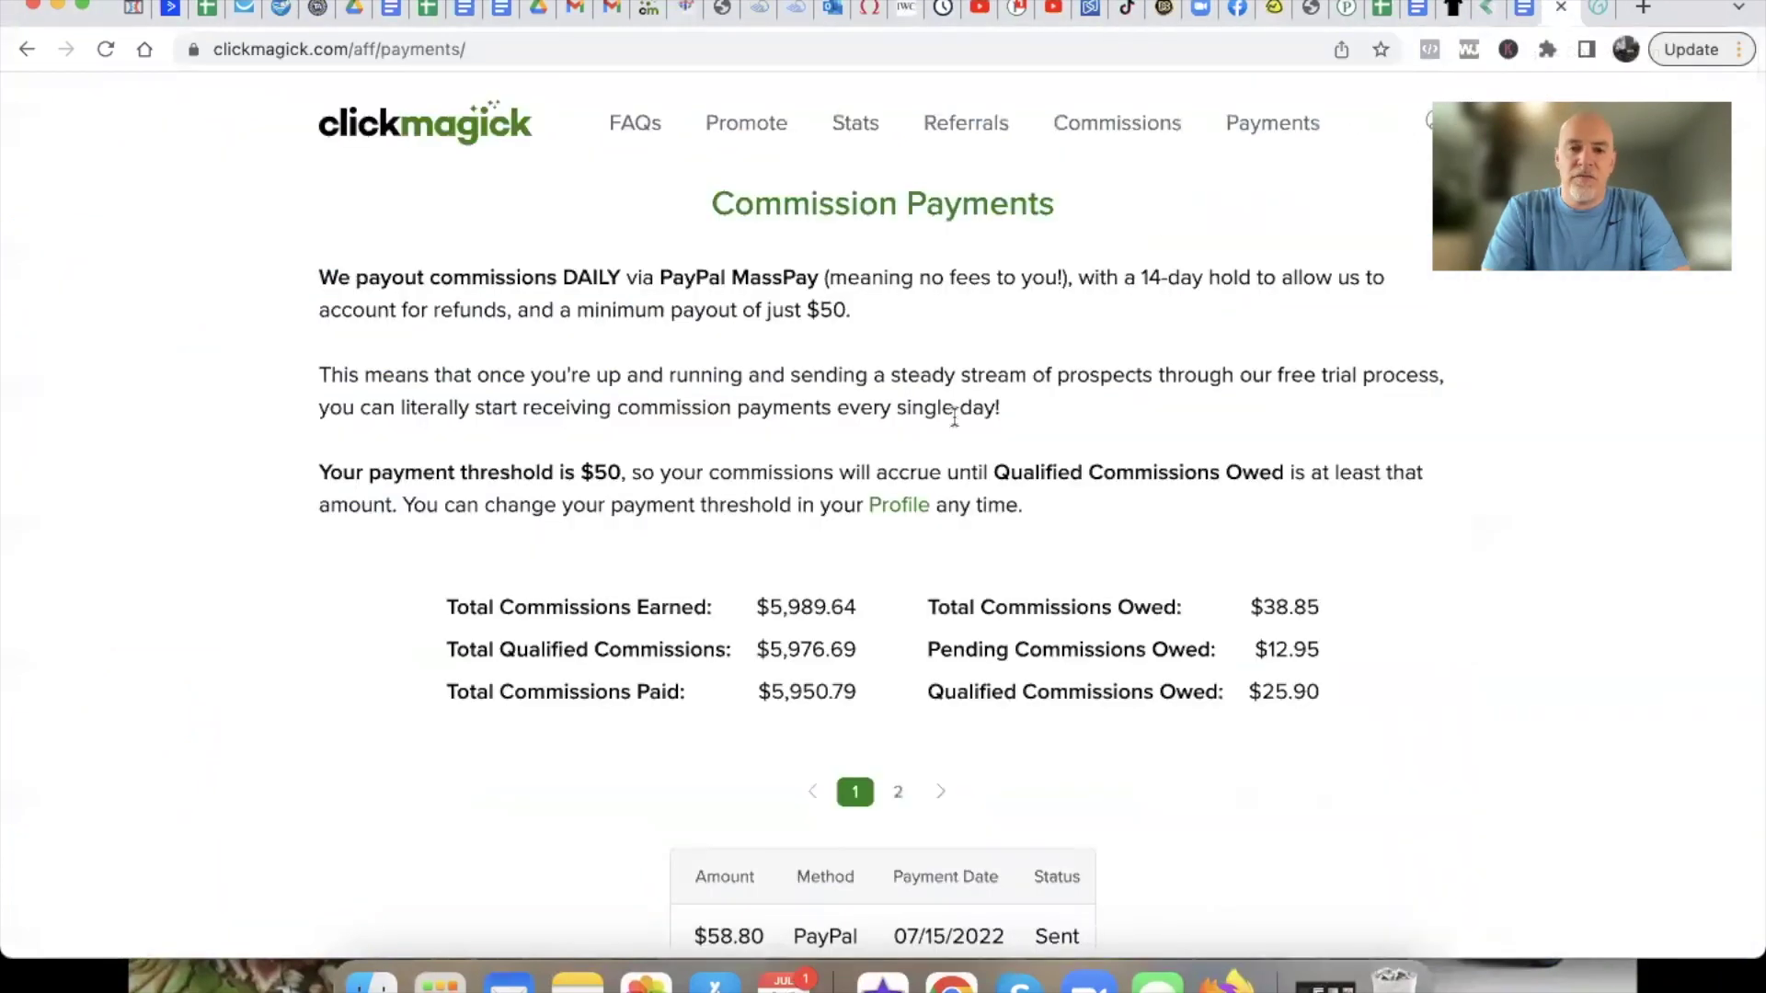
left_click_drag(860, 706, 748, 604)
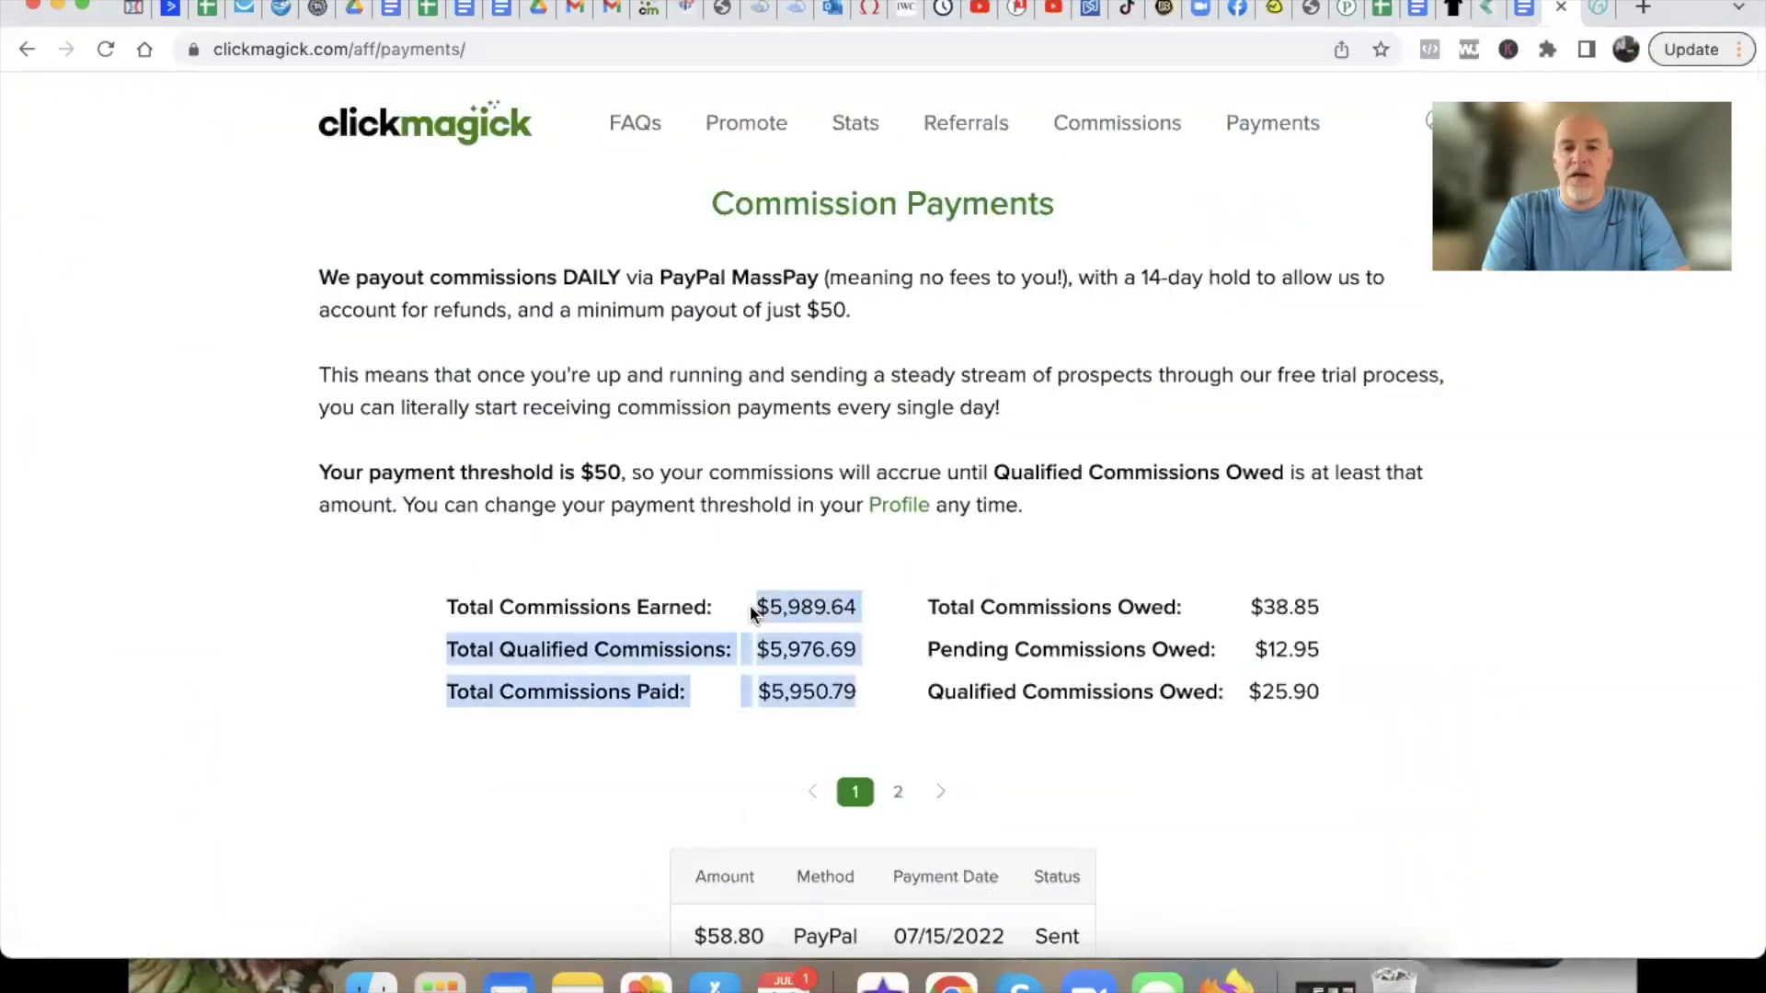
left_click(759, 543)
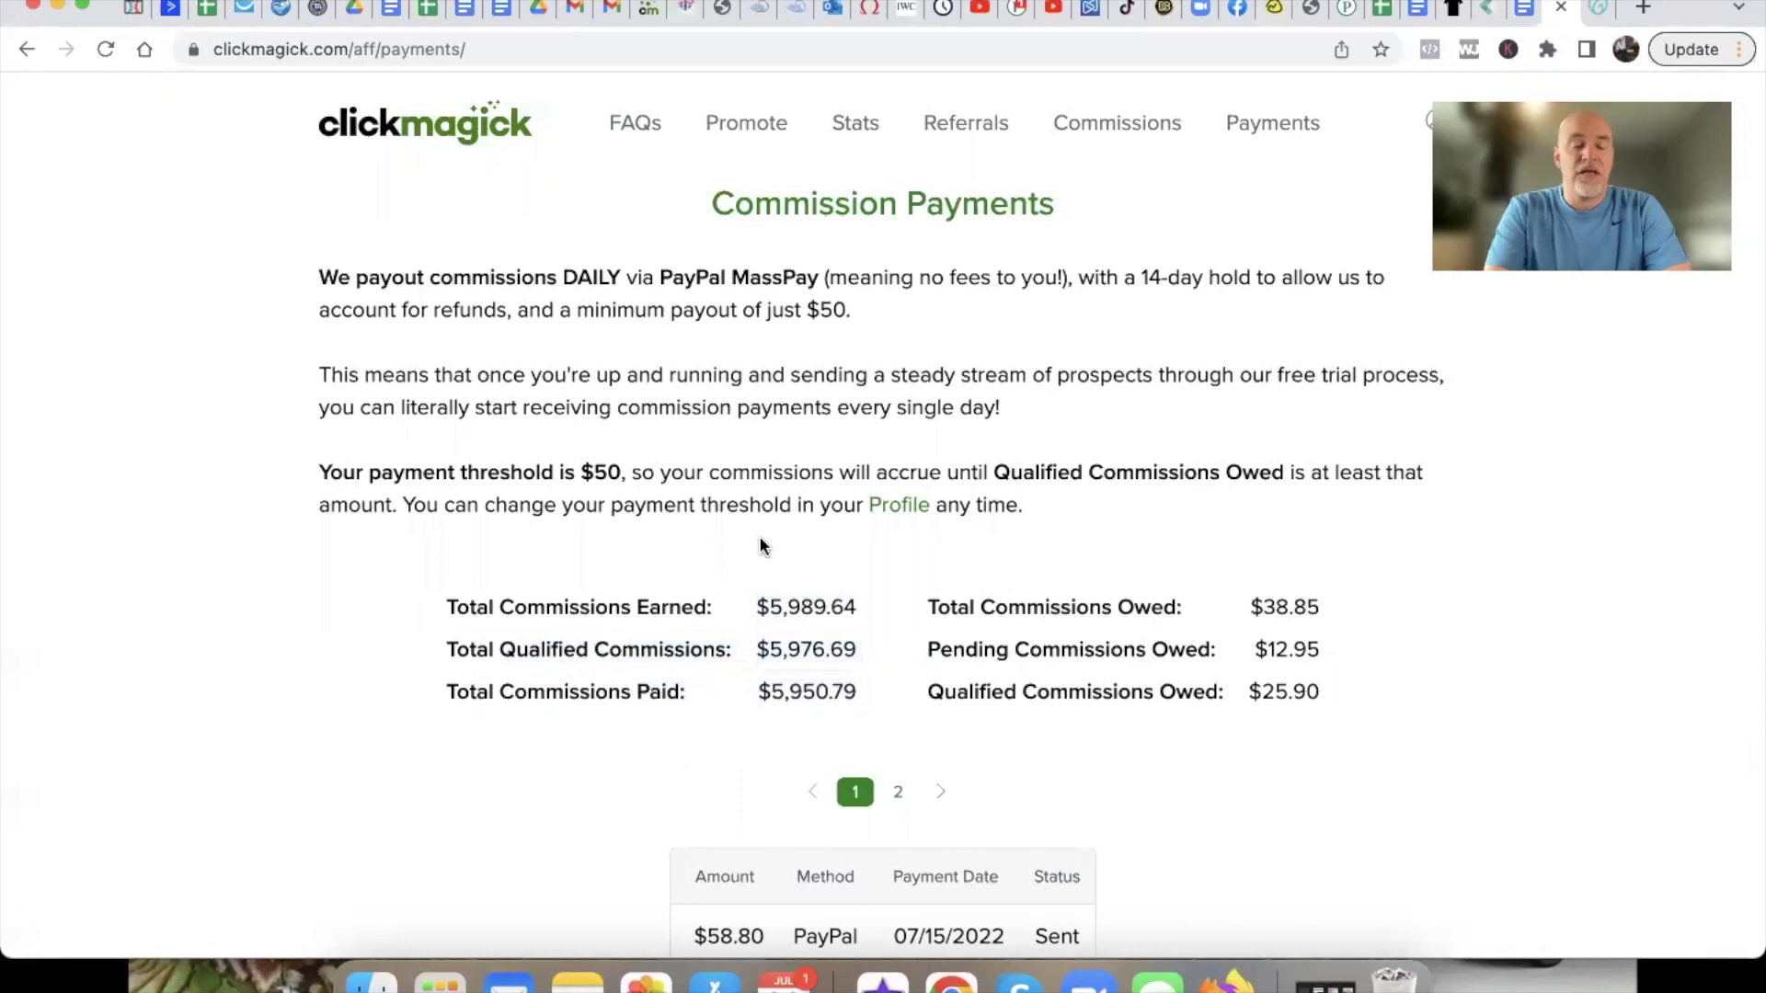
key("super+Tab")
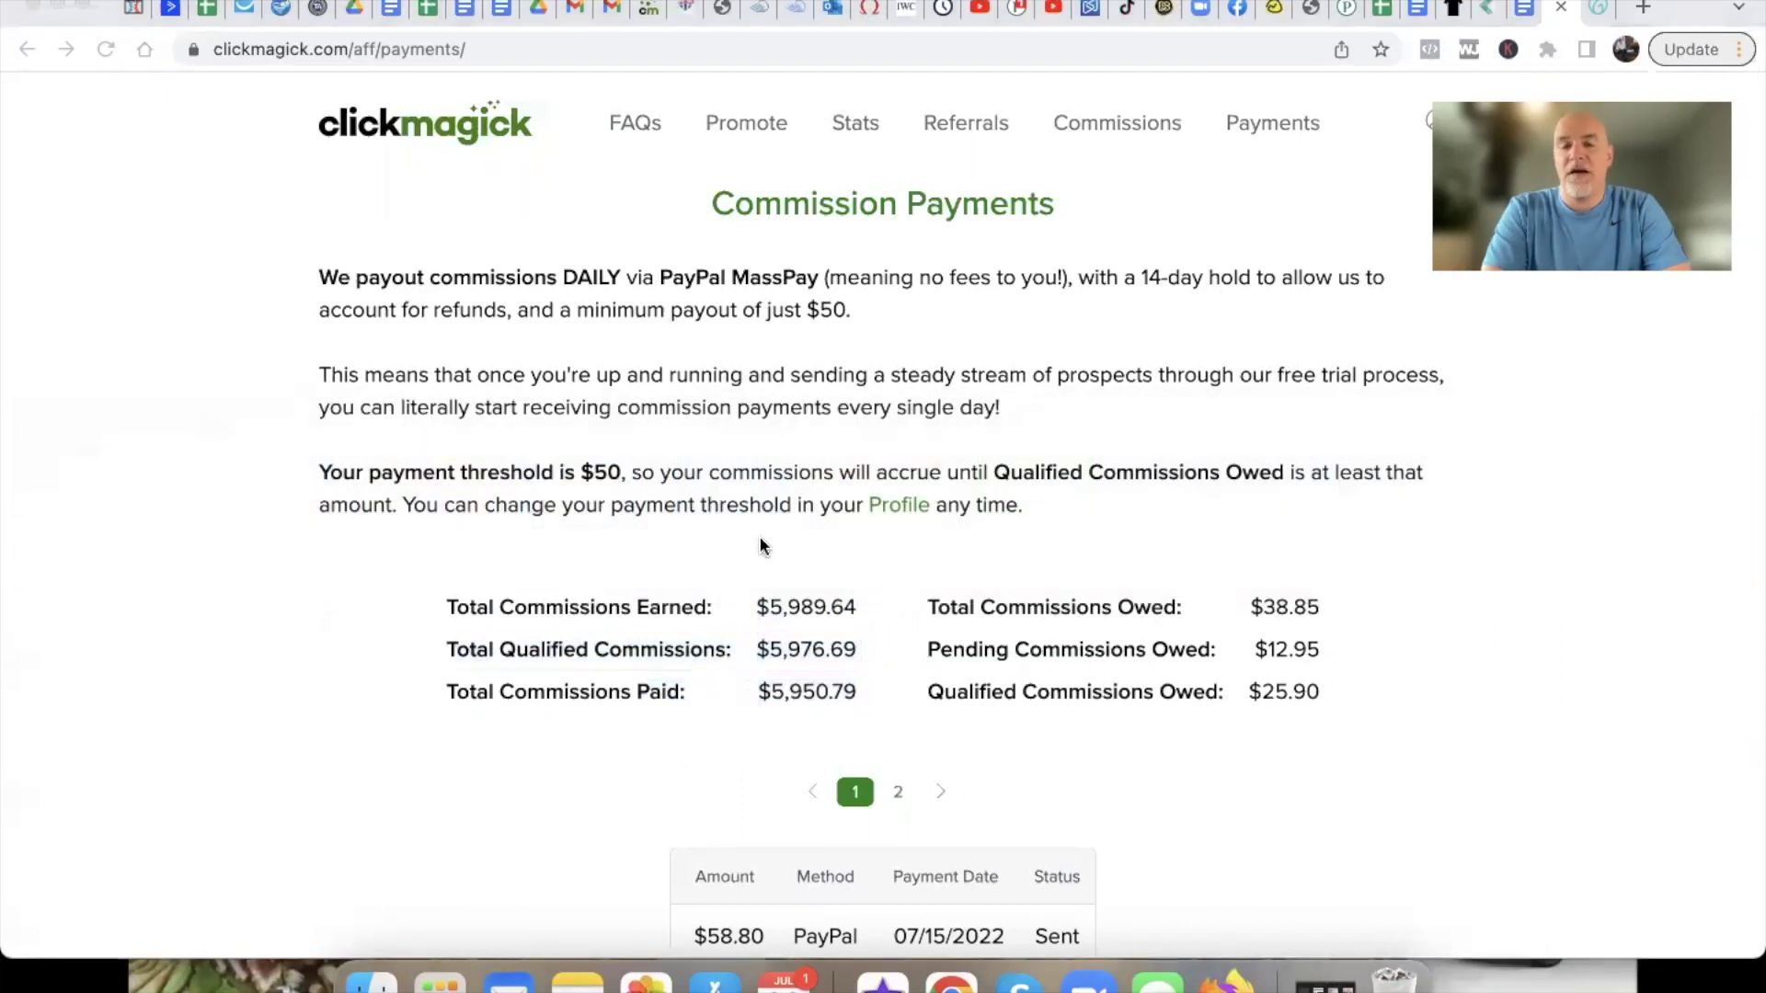
key("super+Tab")
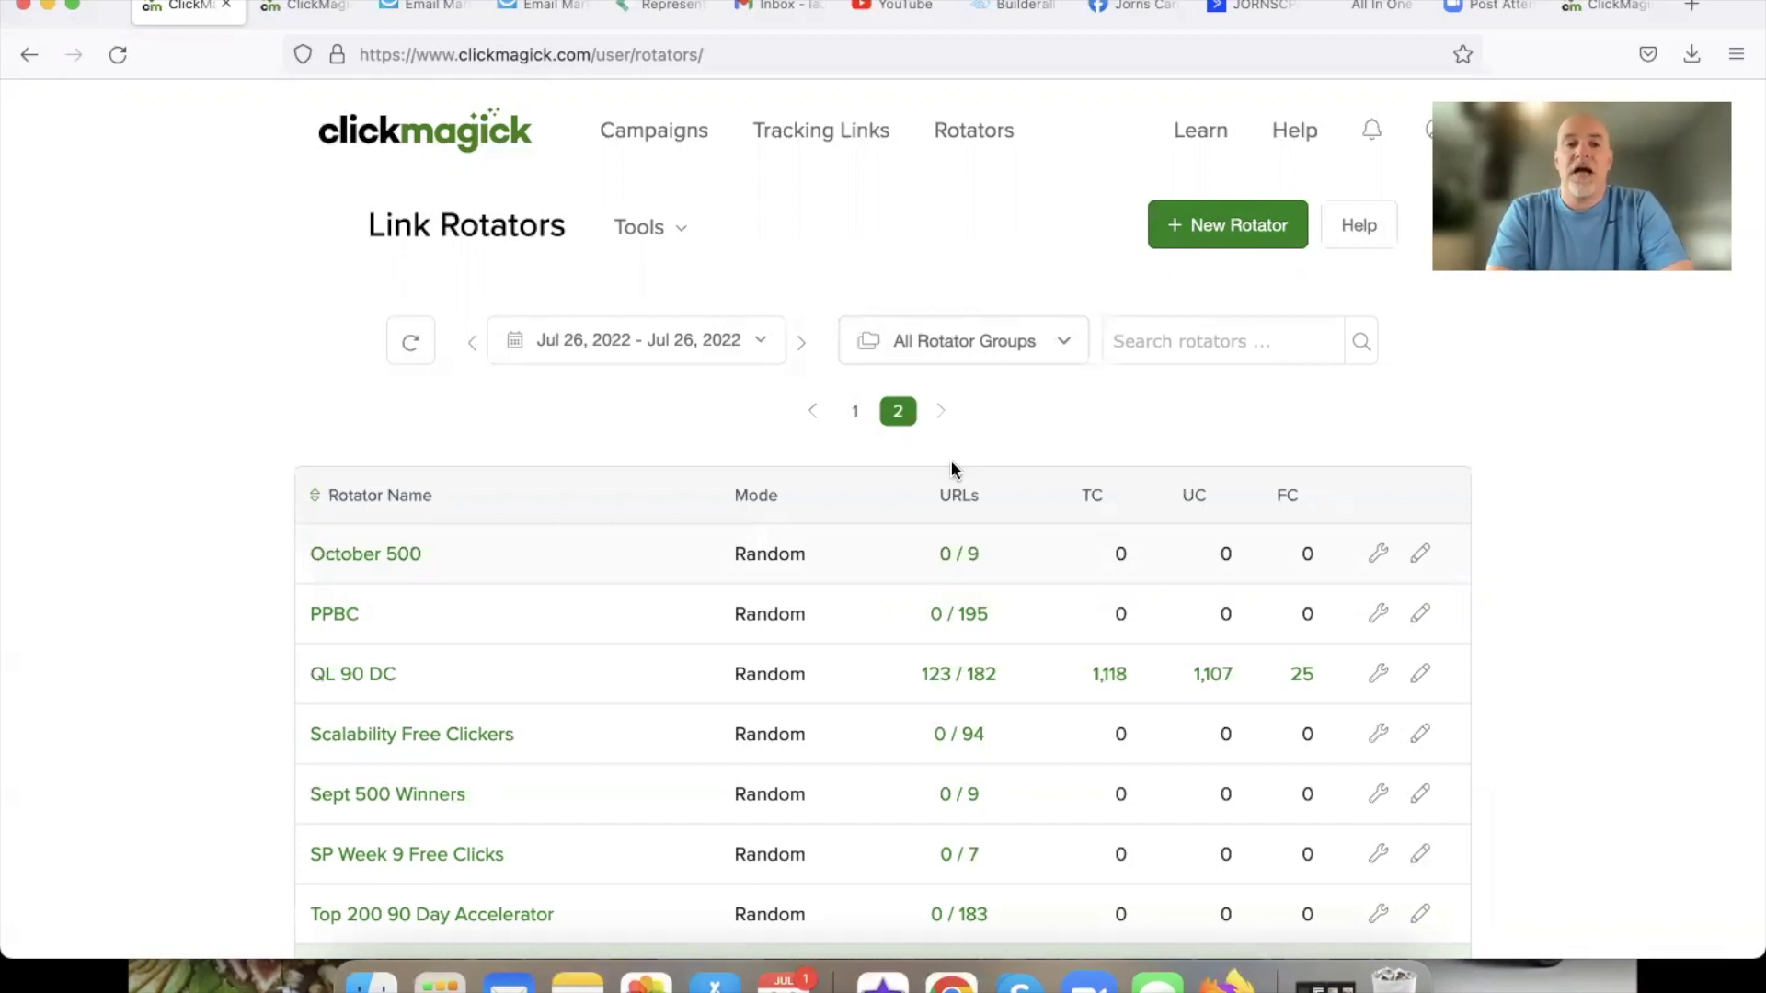
Highlight QL 90 DC's unique clicks and its 182 total URLs, then open that rotator's actions.
scroll(603, 670, "down", 2)
scroll(603, 676, "up", 2)
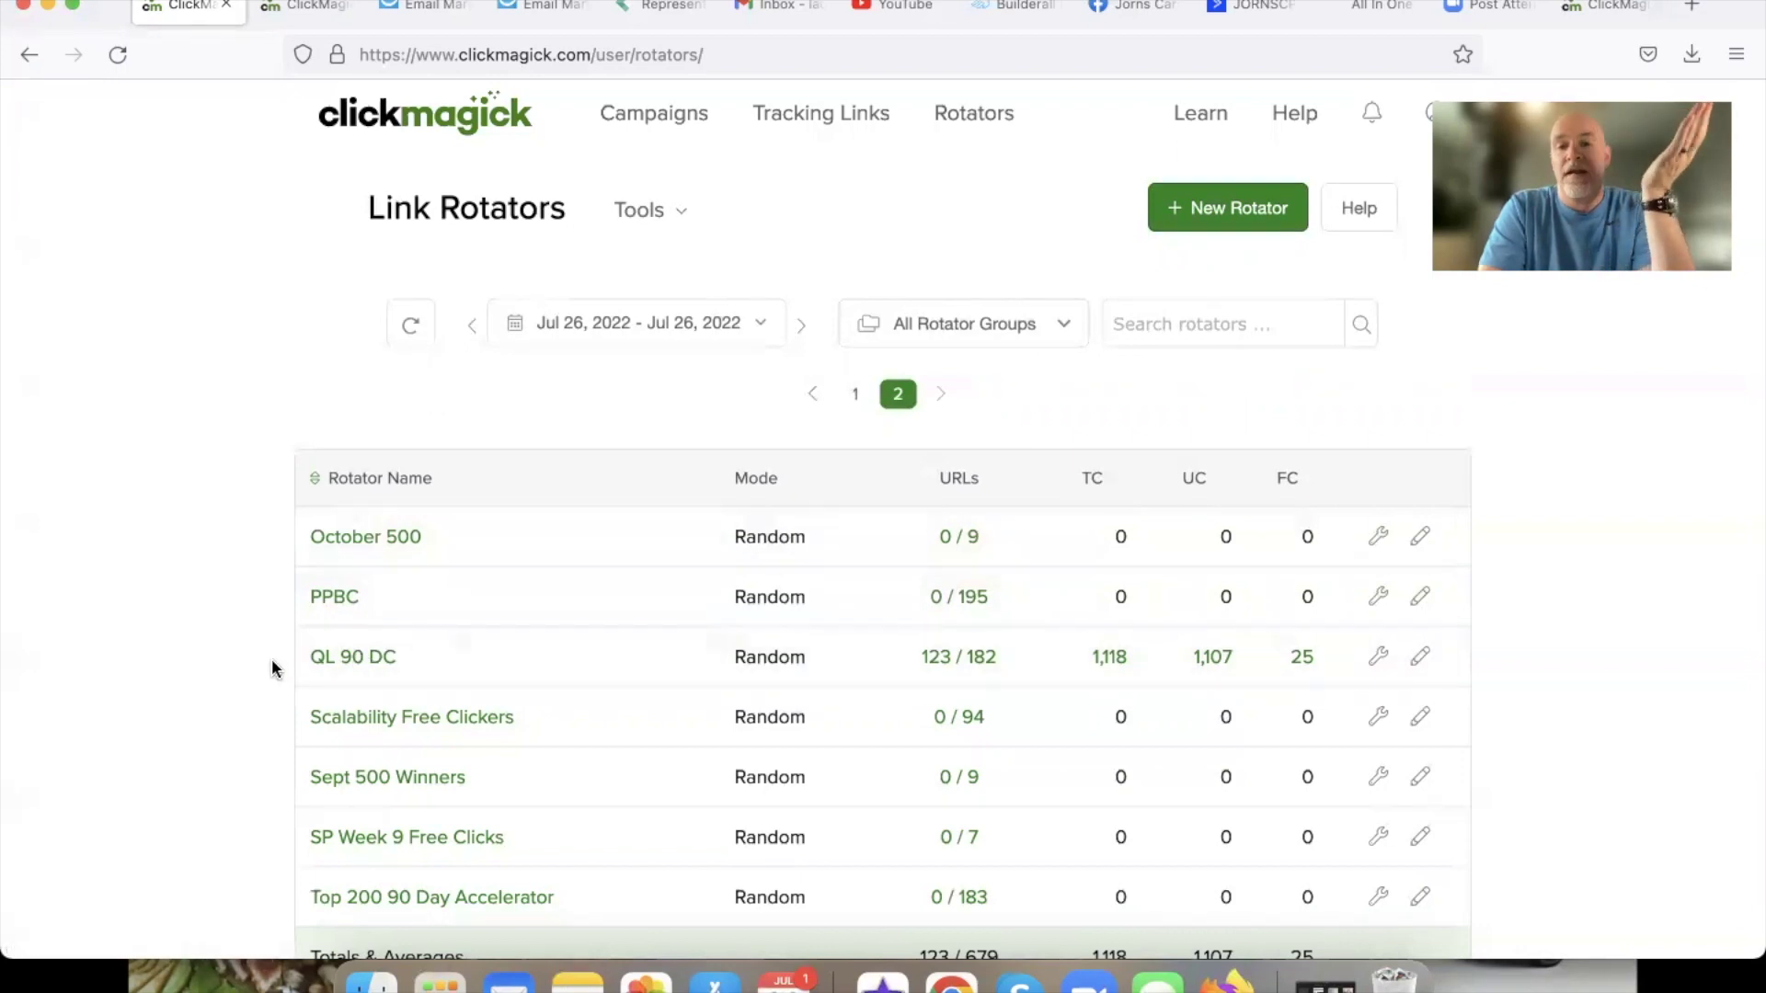
left_click_drag(1173, 662, 1234, 656)
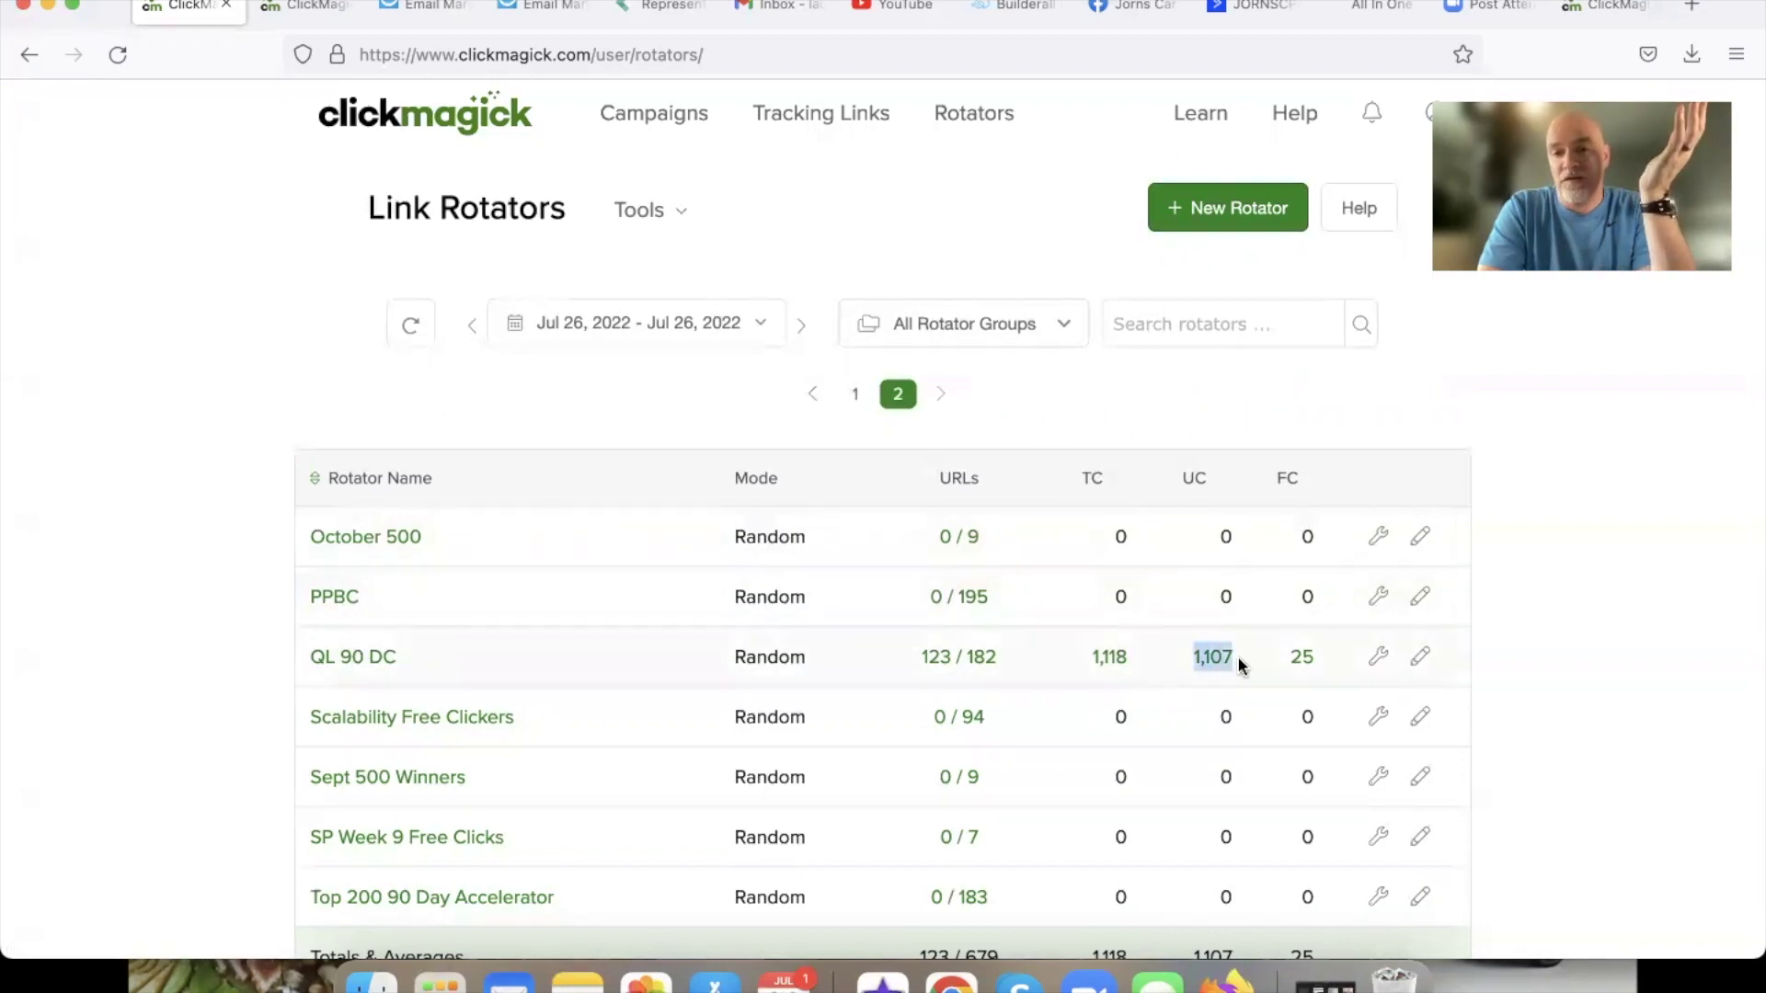
left_click(850, 648)
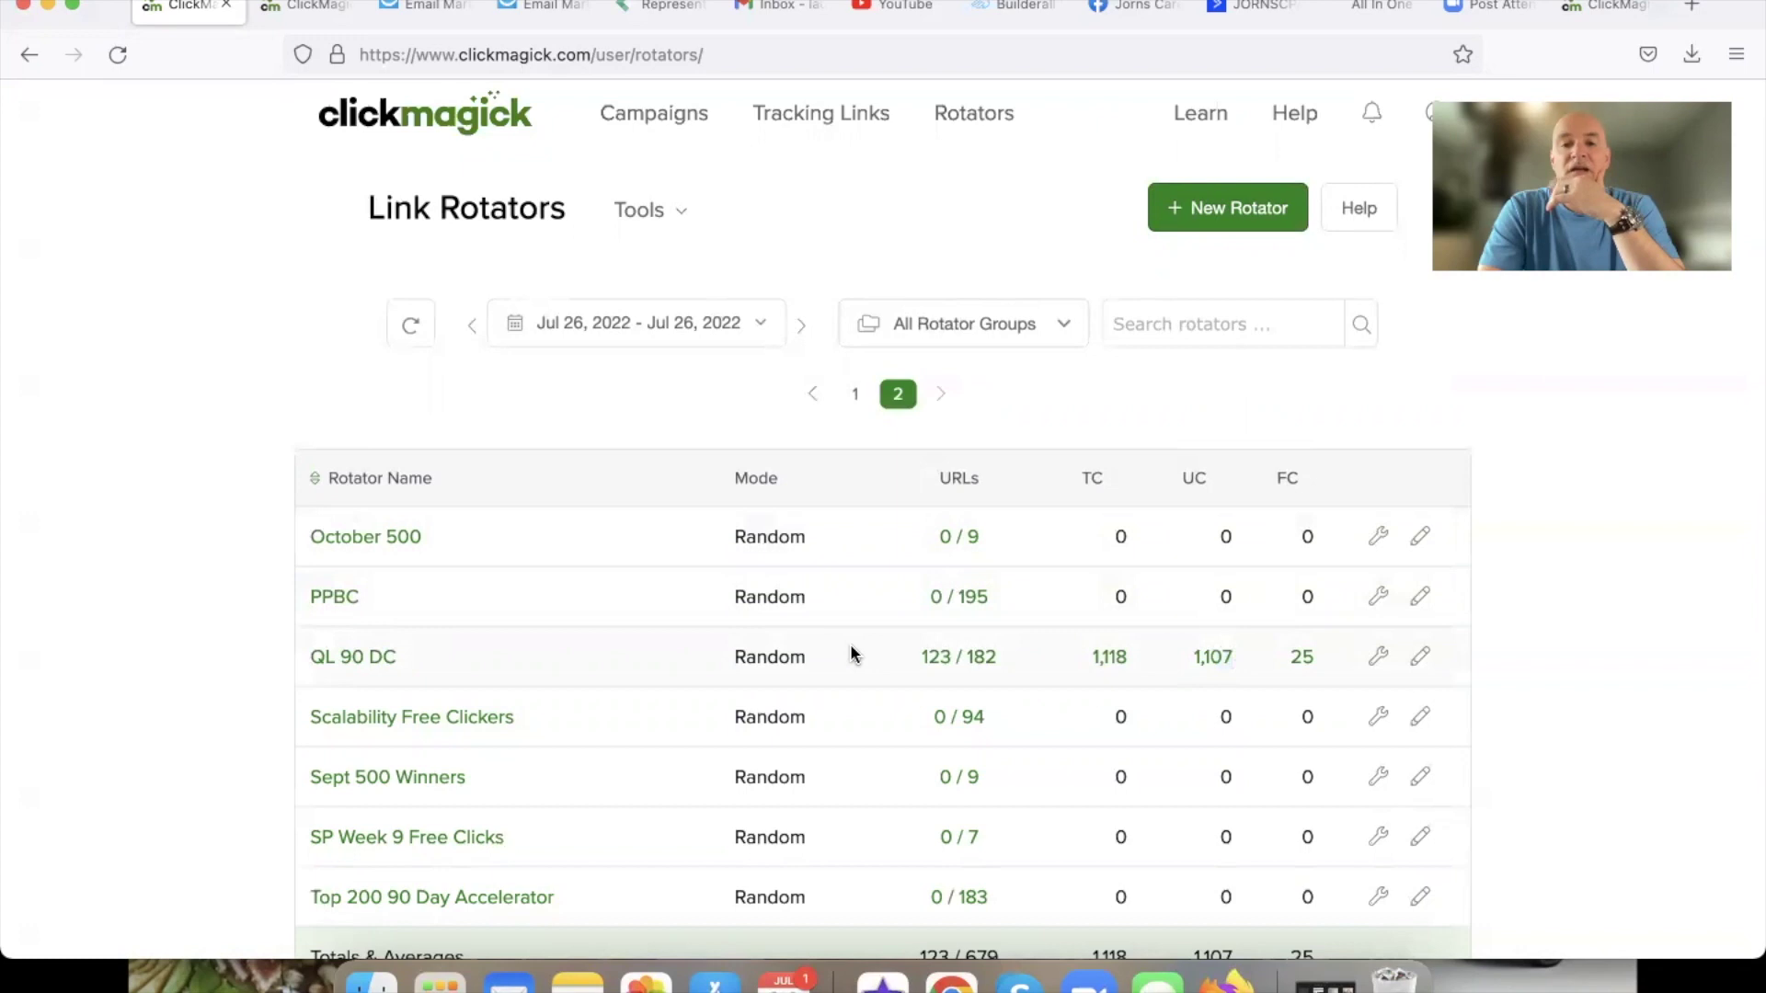
left_click_drag(1002, 659, 958, 660)
scroll(958, 660, "up", 3)
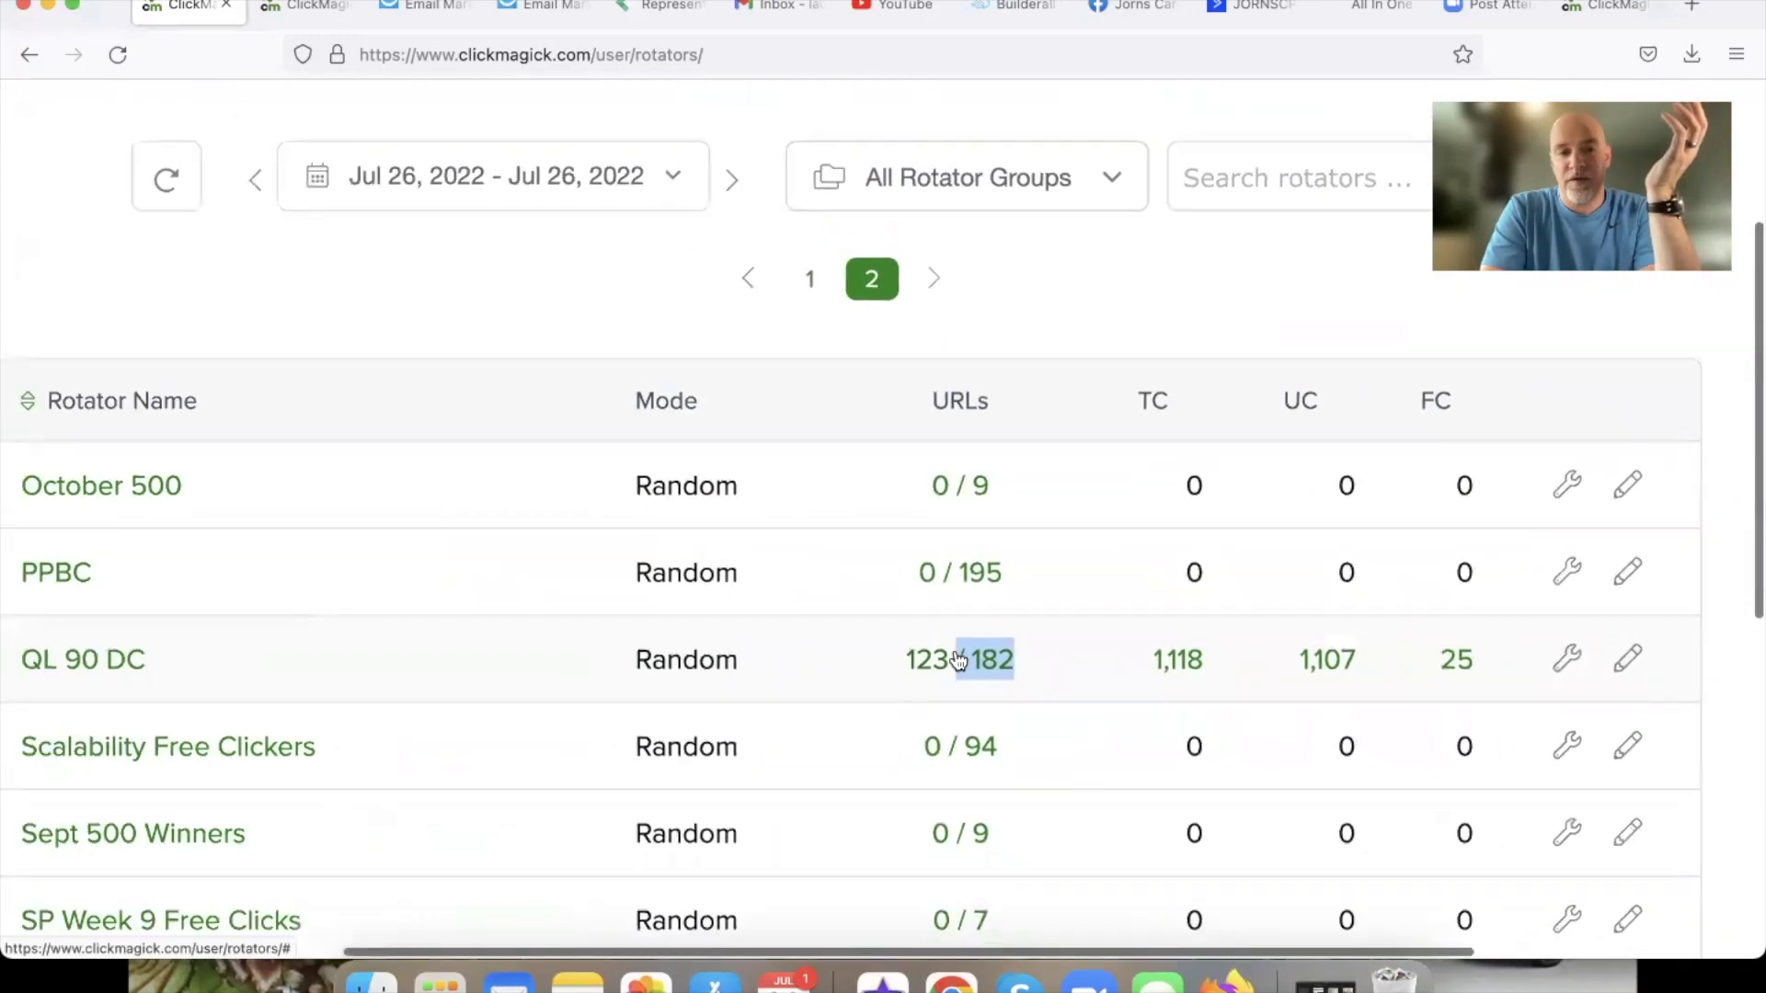
scroll(959, 660, "down", 1)
scroll(959, 660, "left", 3)
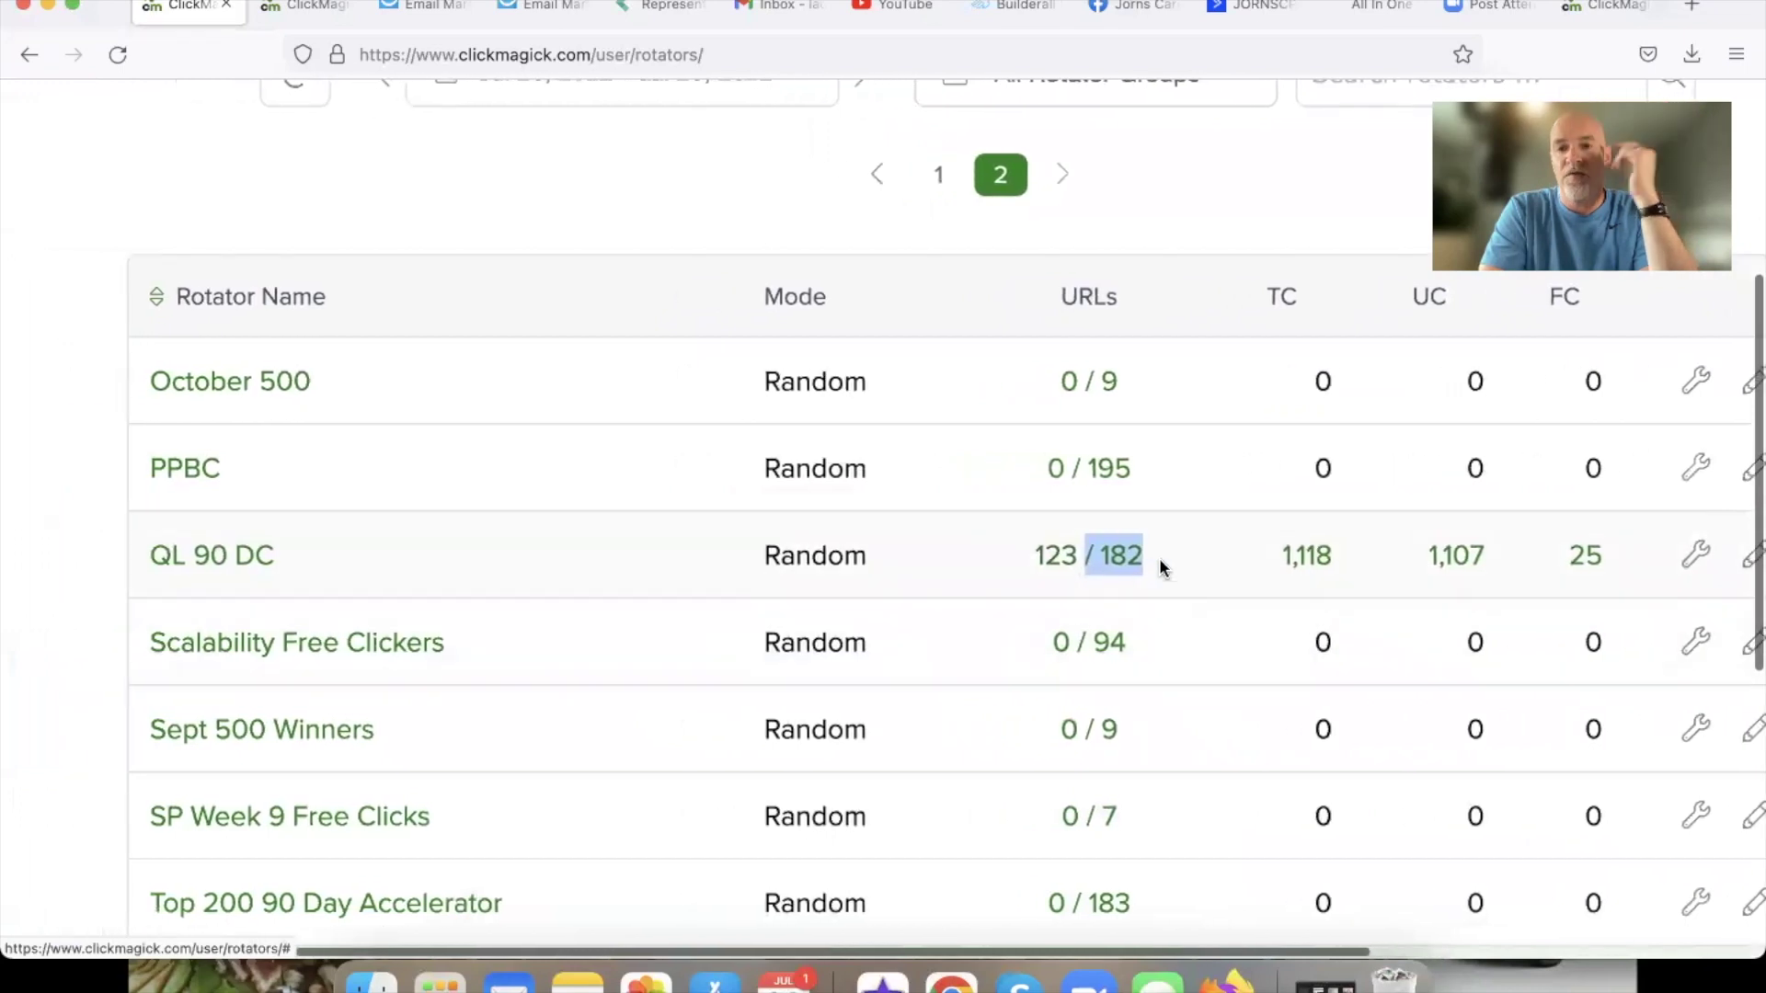
left_click_drag(1159, 562, 1103, 571)
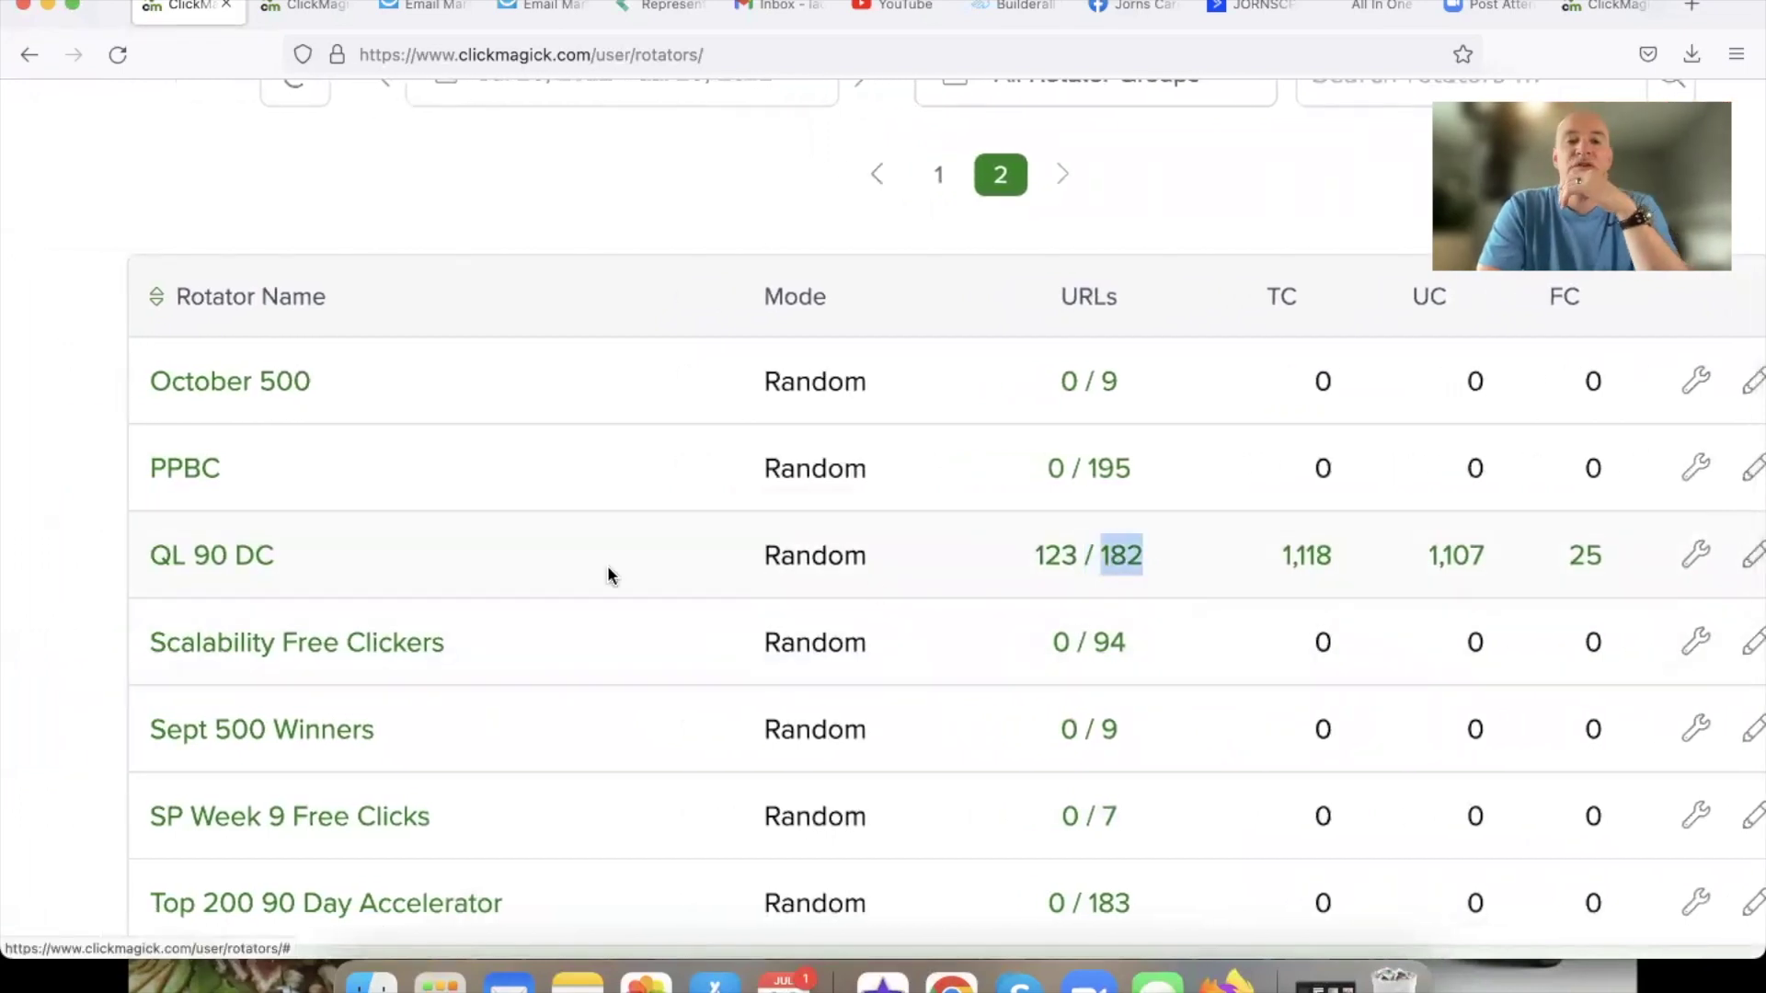
left_click(610, 570)
scroll(815, 618, "right", 1)
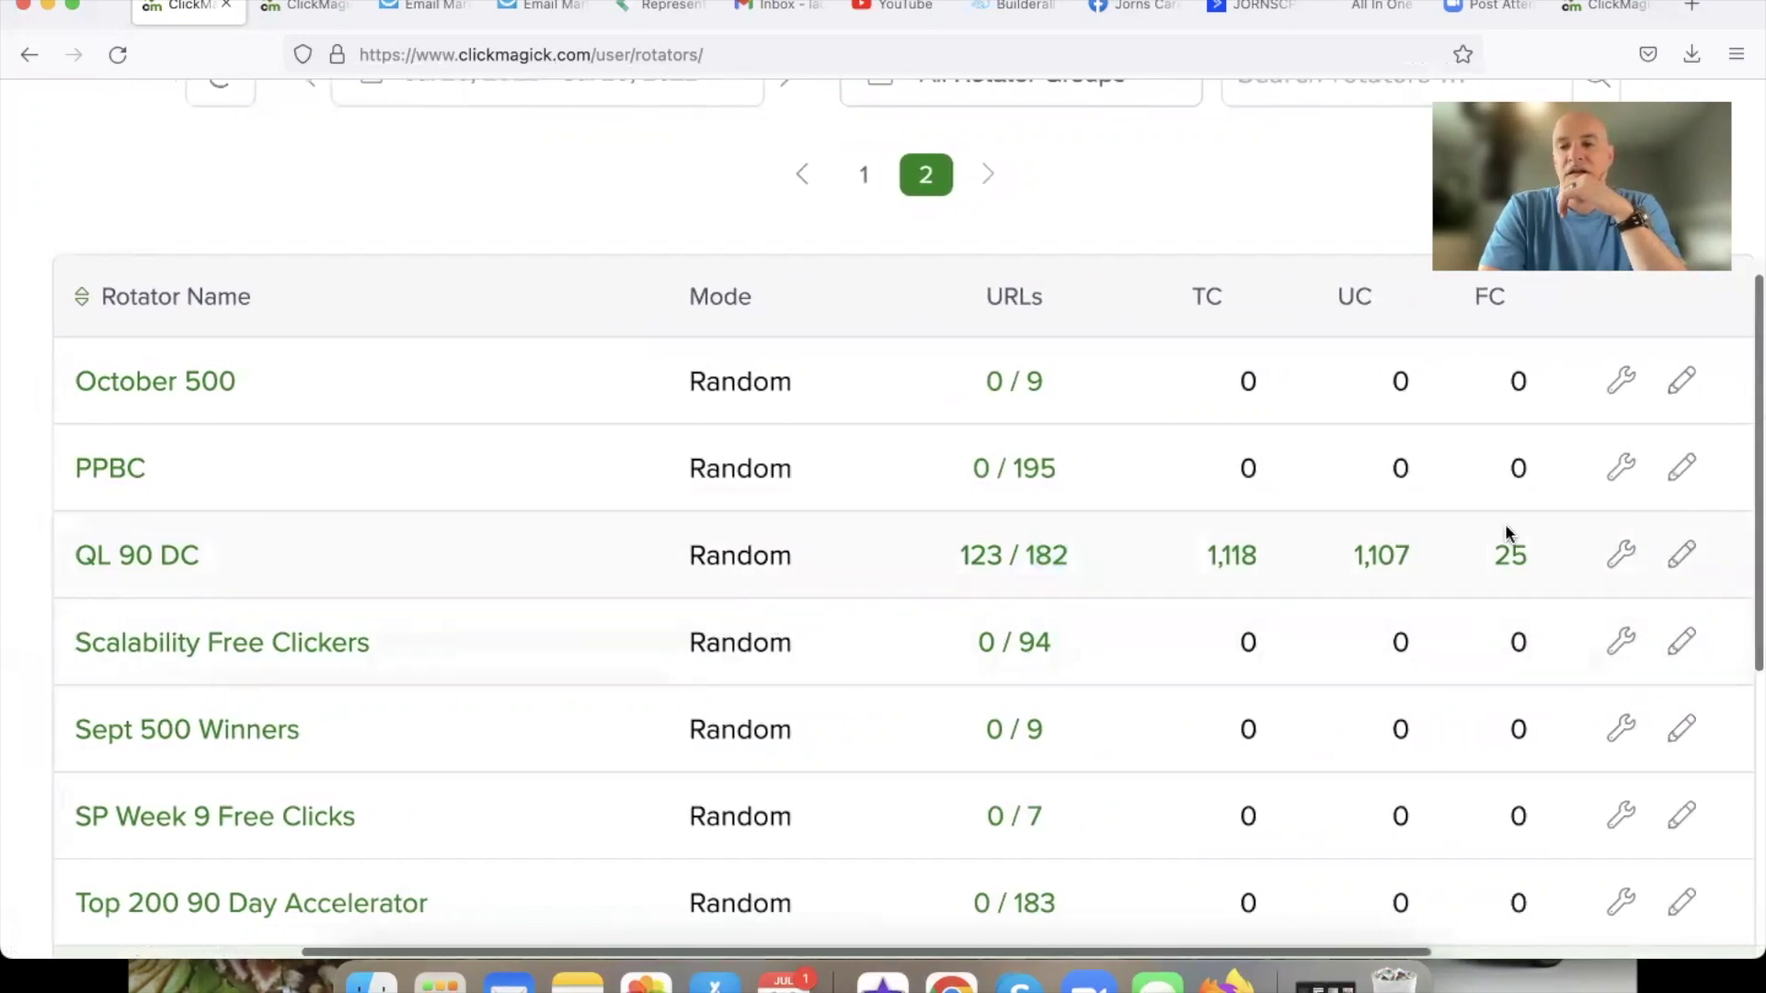
left_click(1614, 554)
left_click(1424, 733)
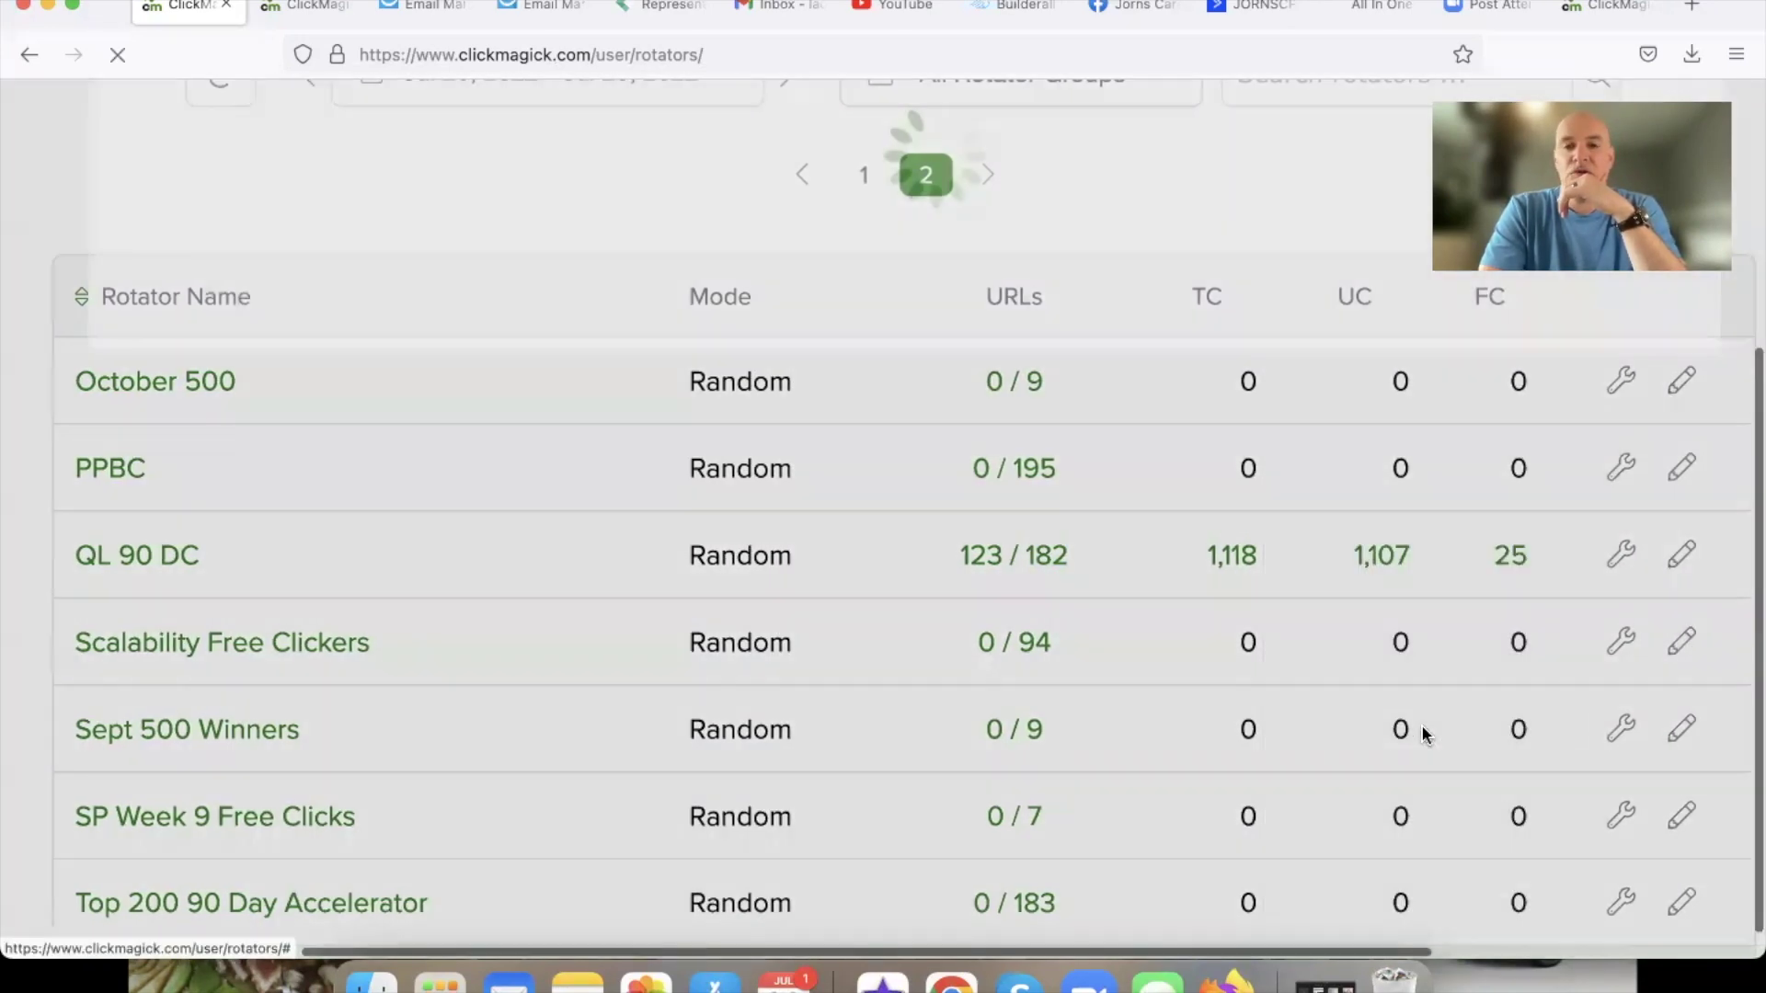
scroll(688, 603, "down", 7)
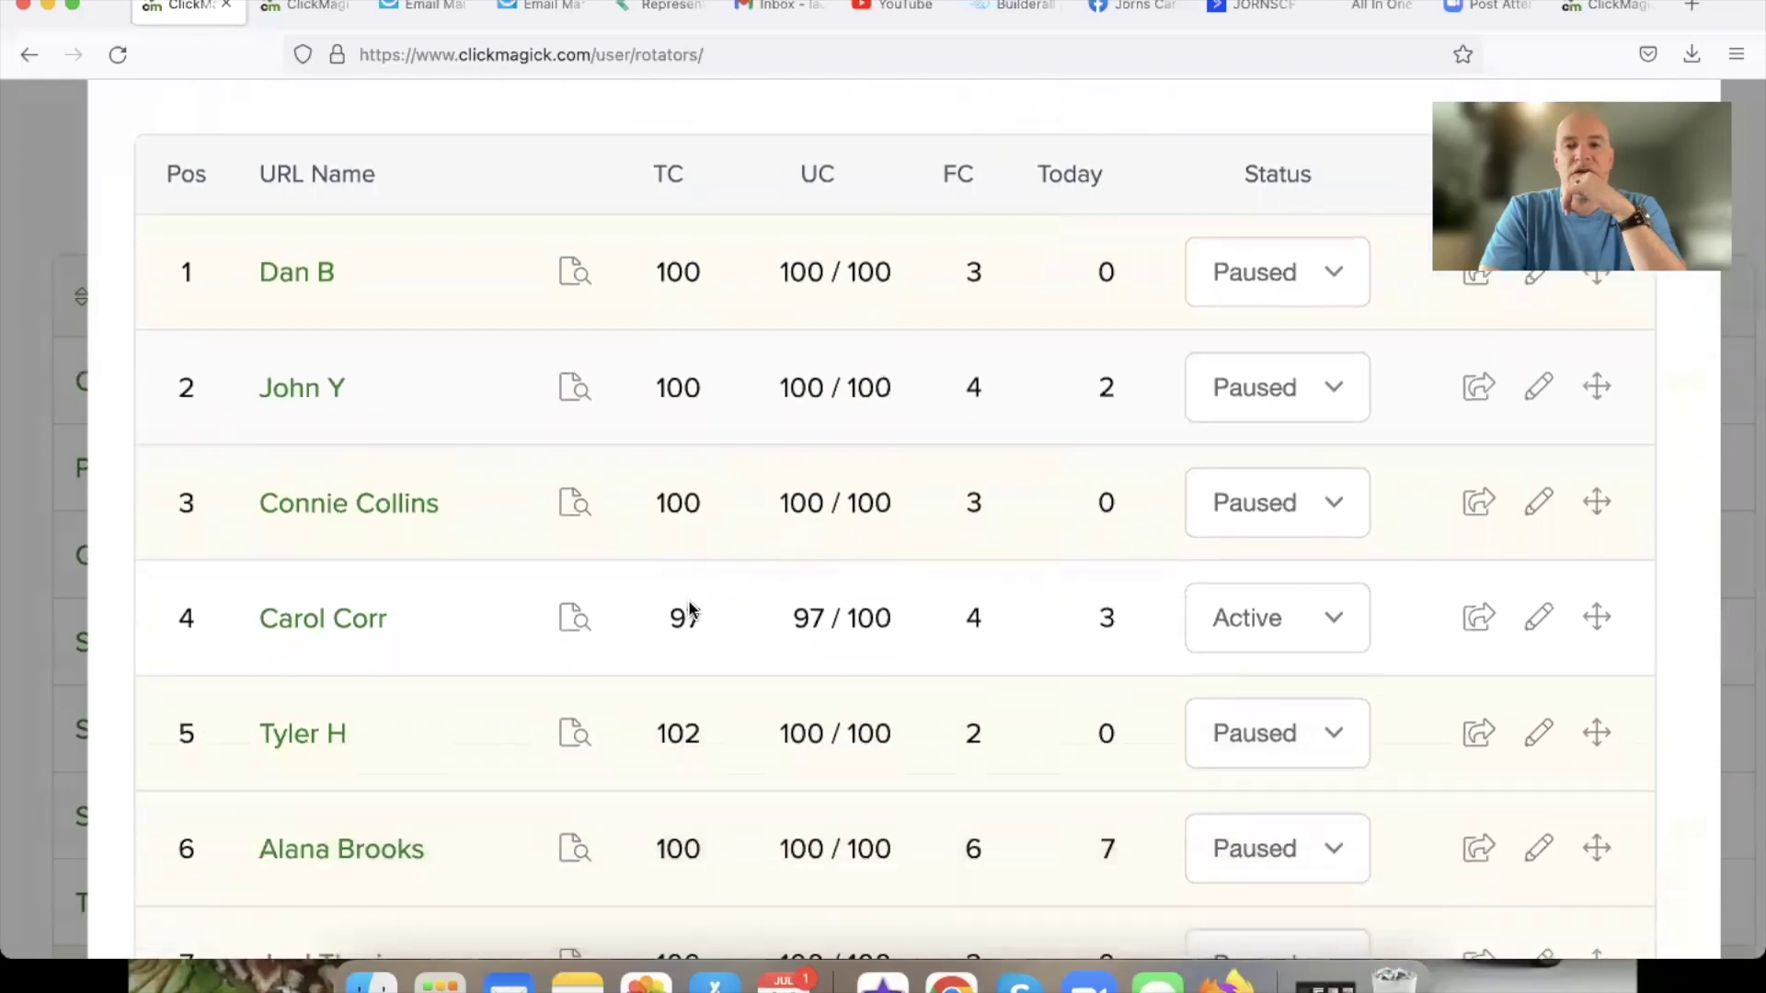
scroll(690, 603, "down", 12)
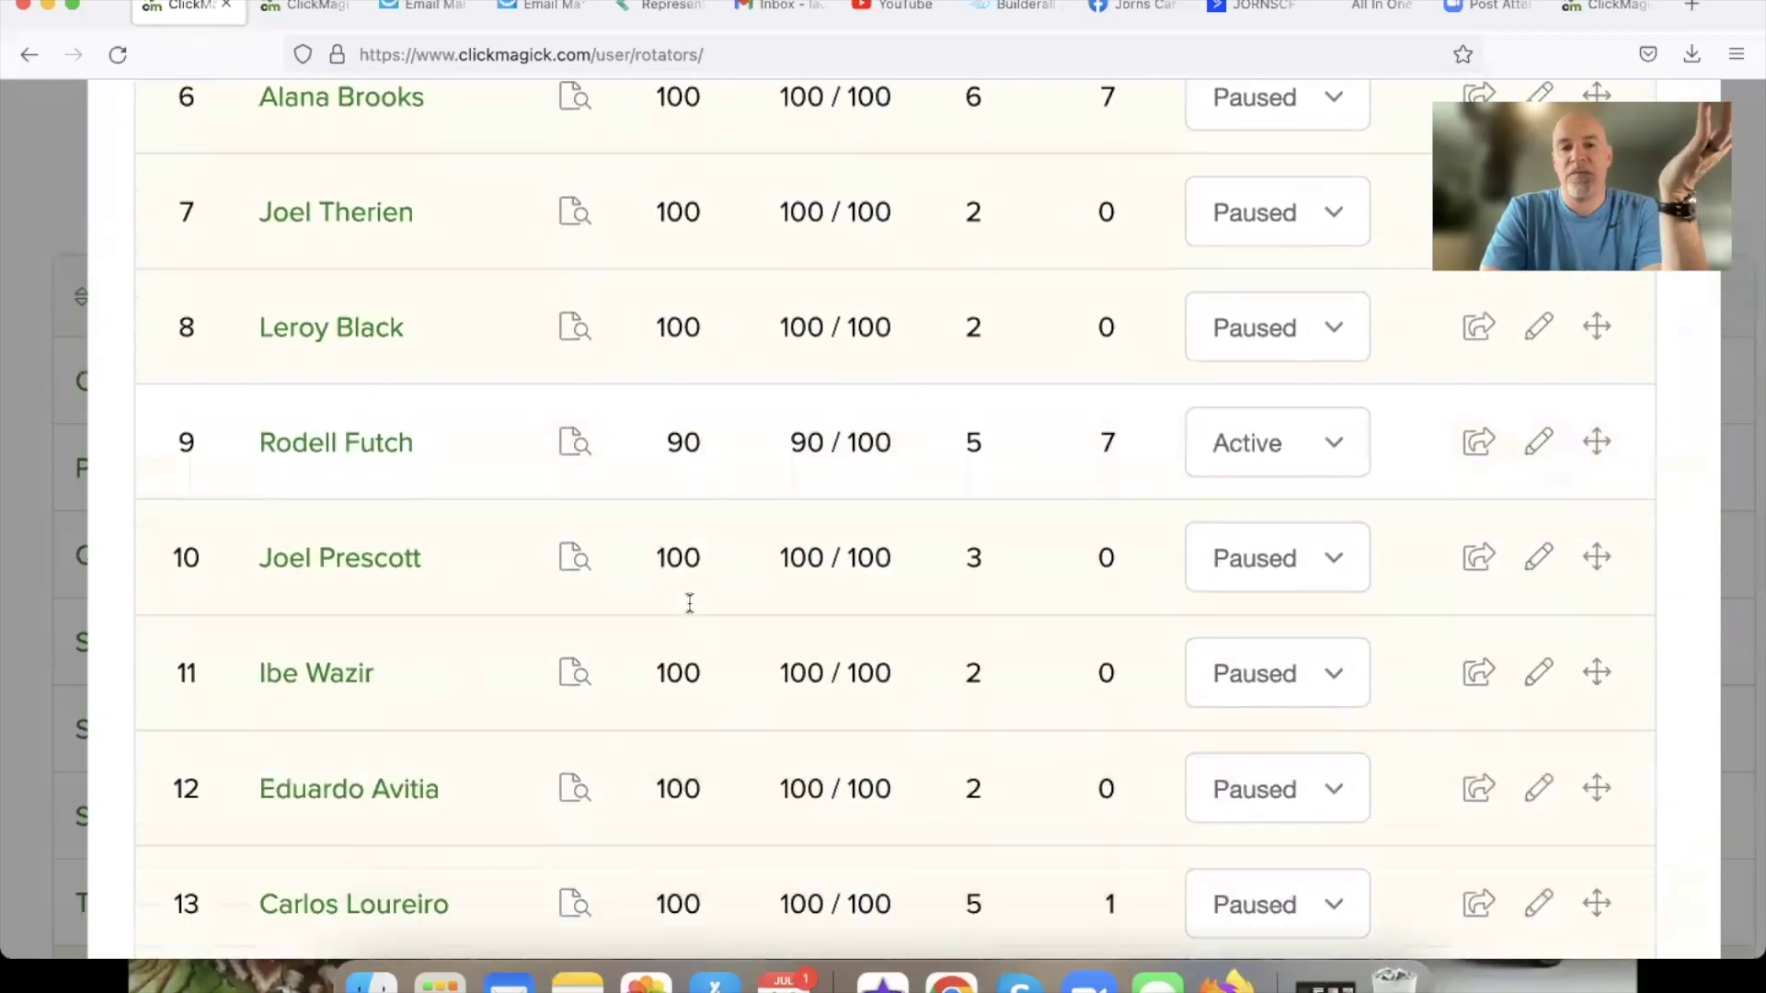
scroll(690, 604, "down", 3)
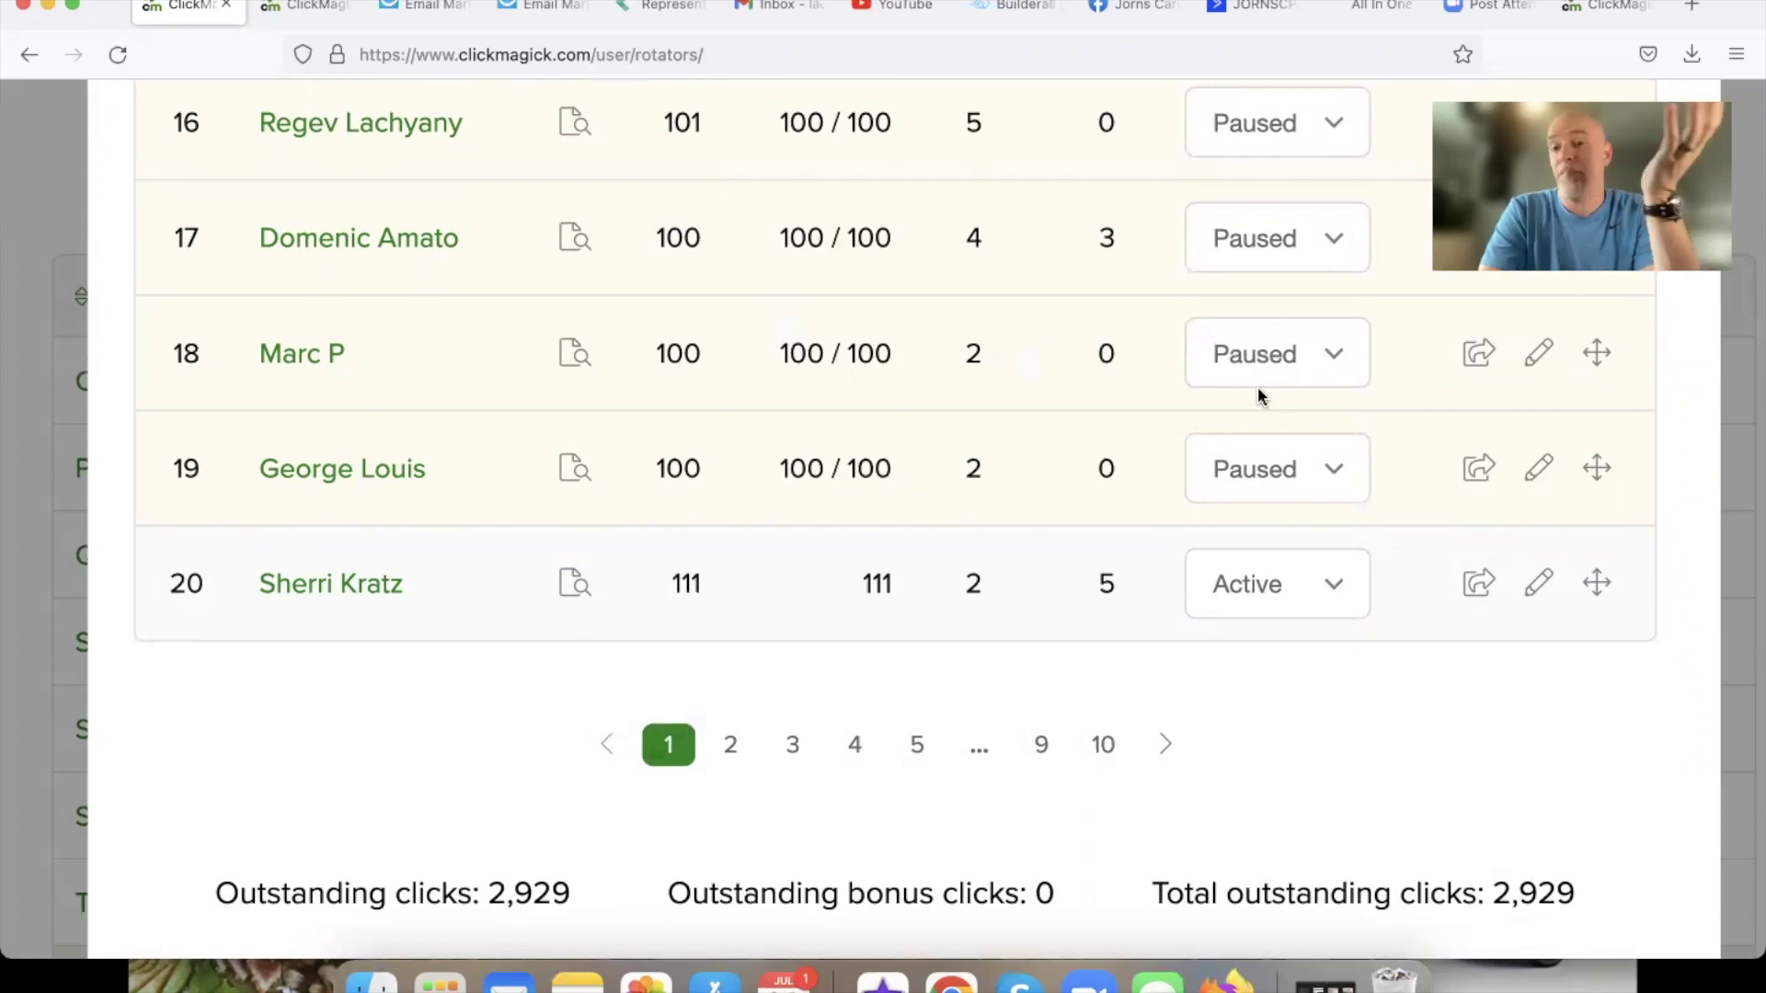
left_click_drag(897, 355, 838, 357)
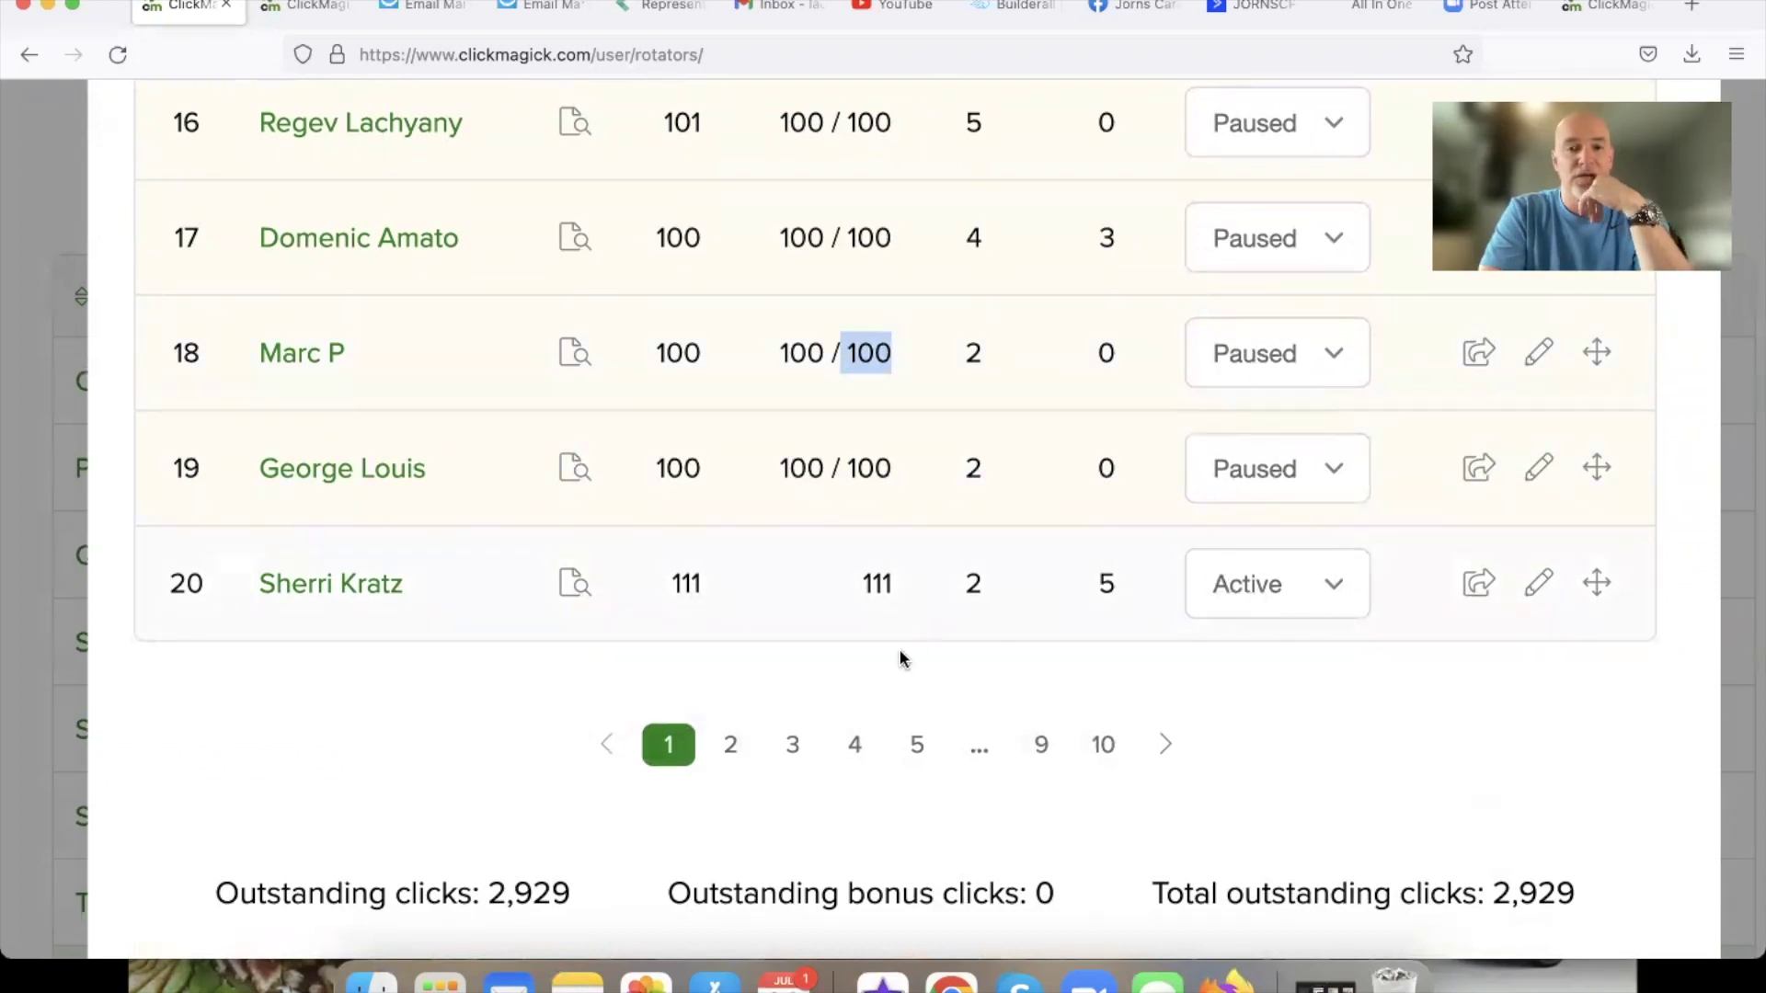
left_click(580, 899)
left_click_drag(580, 906, 472, 904)
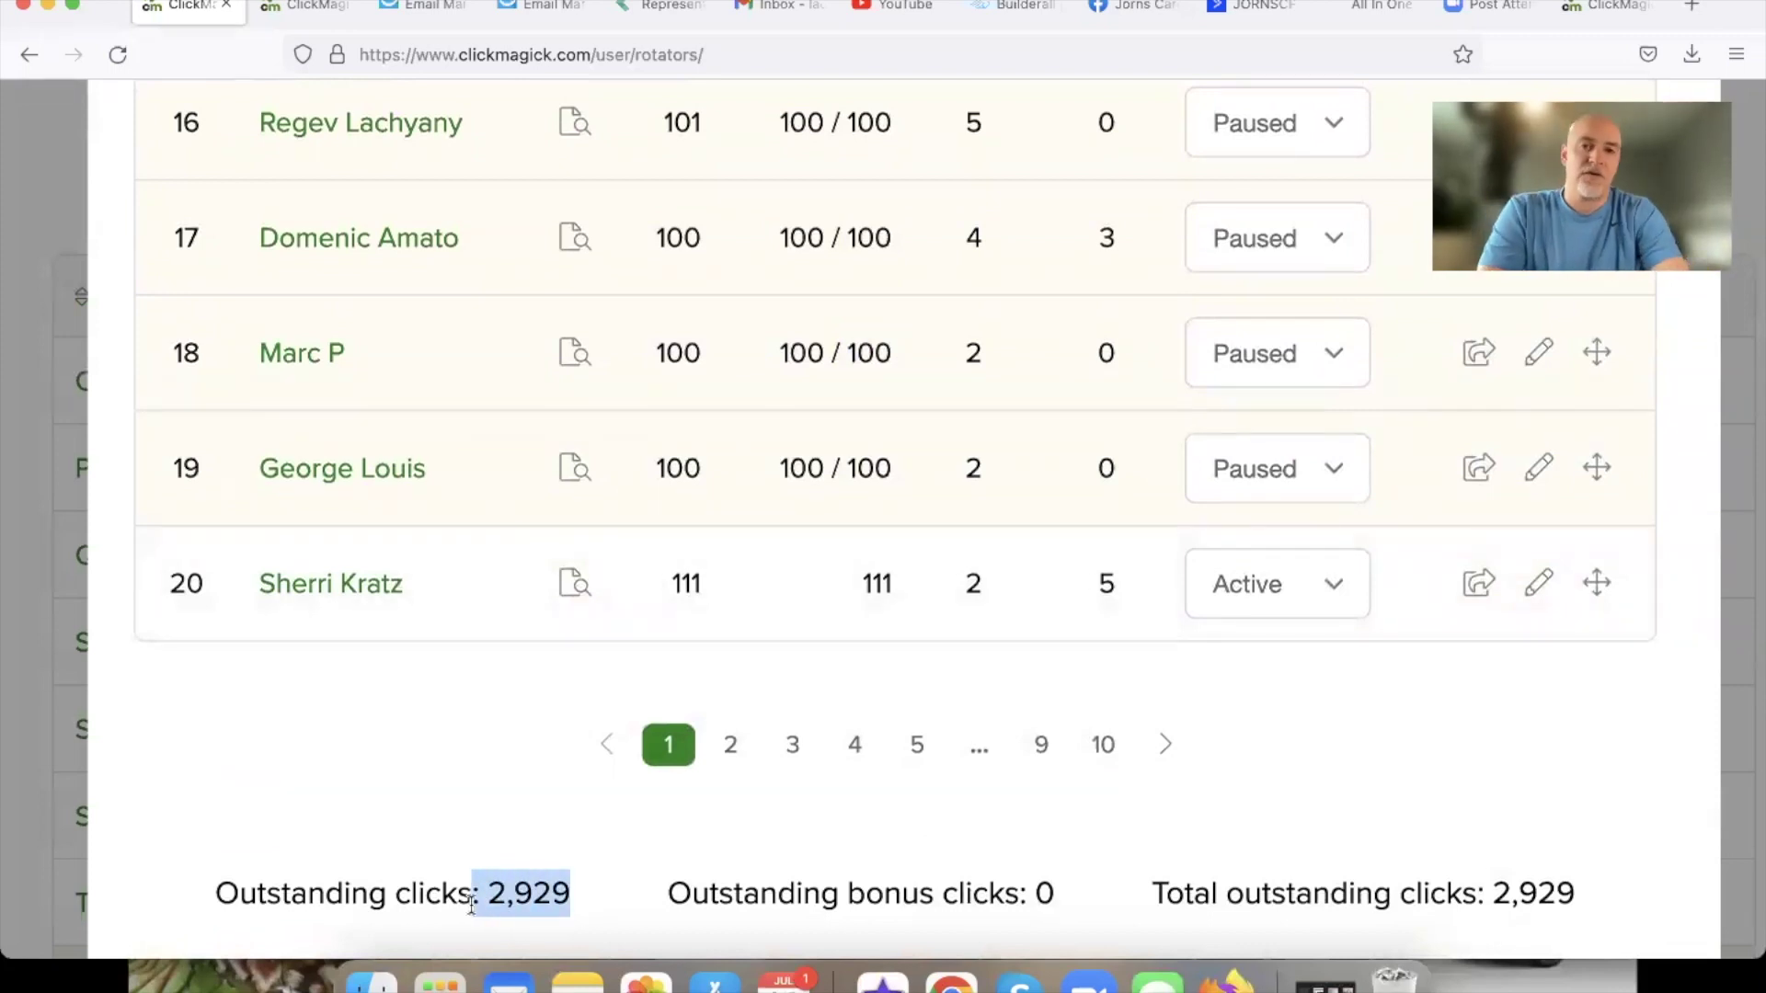
key("super+minus")
scroll(669, 669, "up", 15)
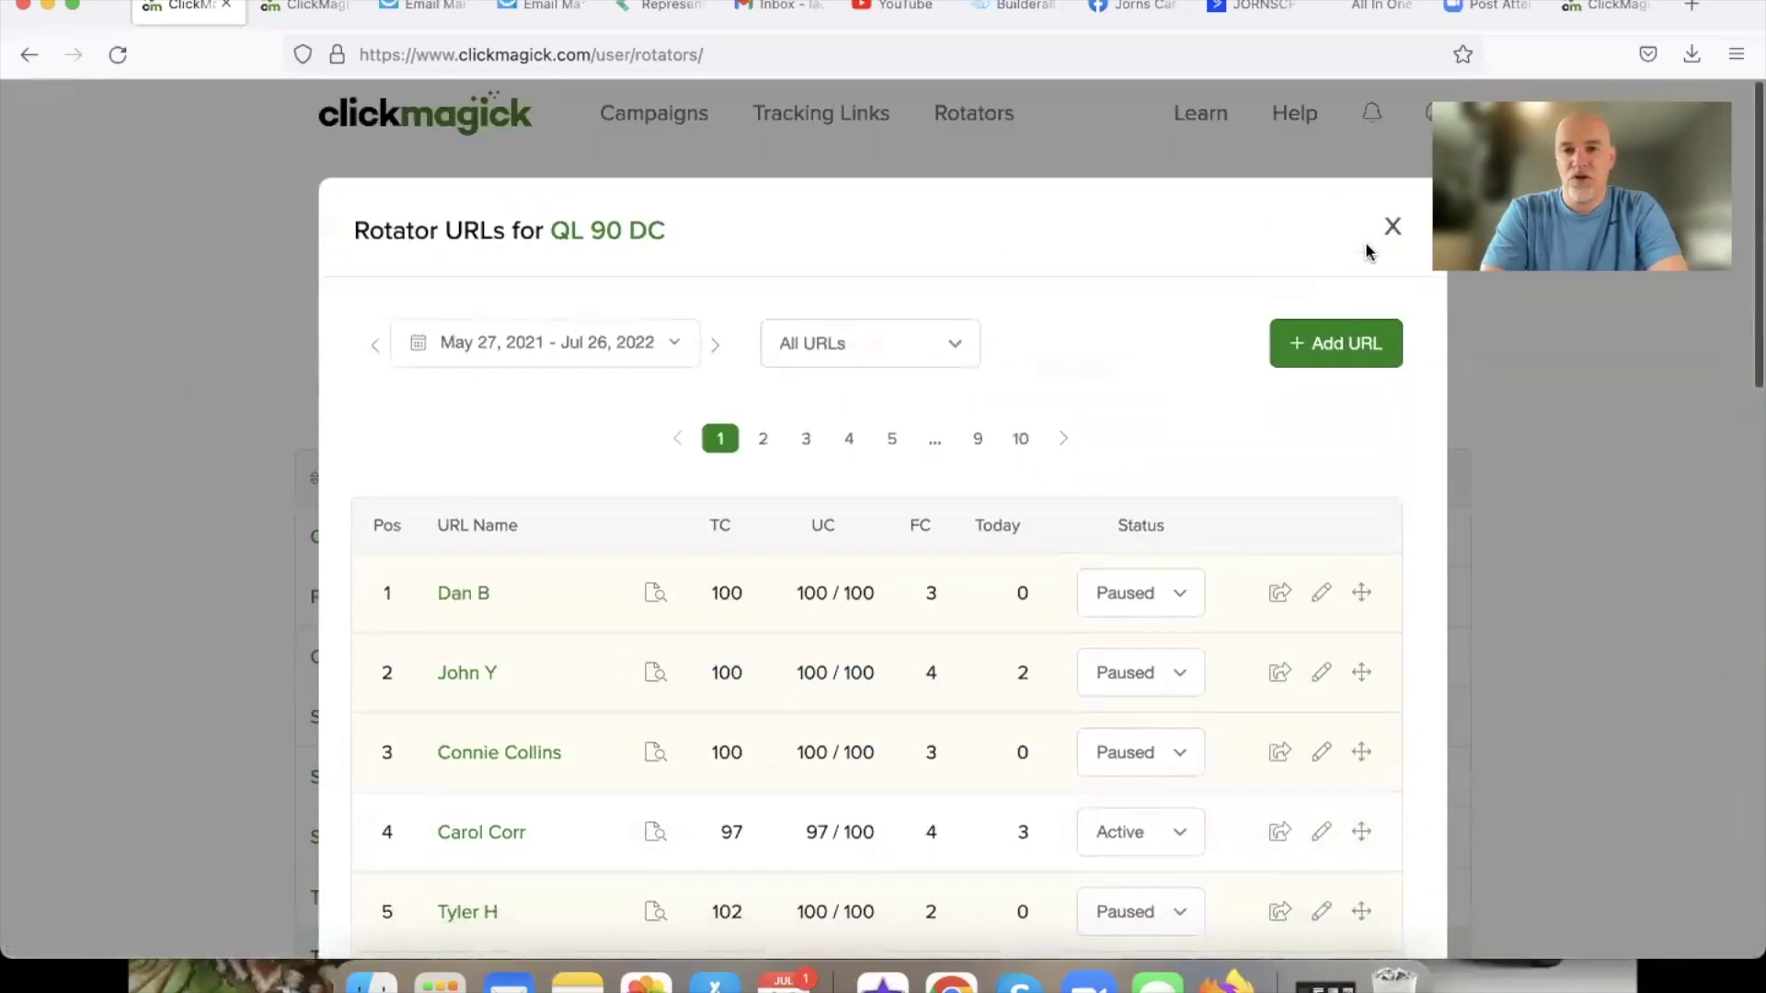
left_click(1389, 235)
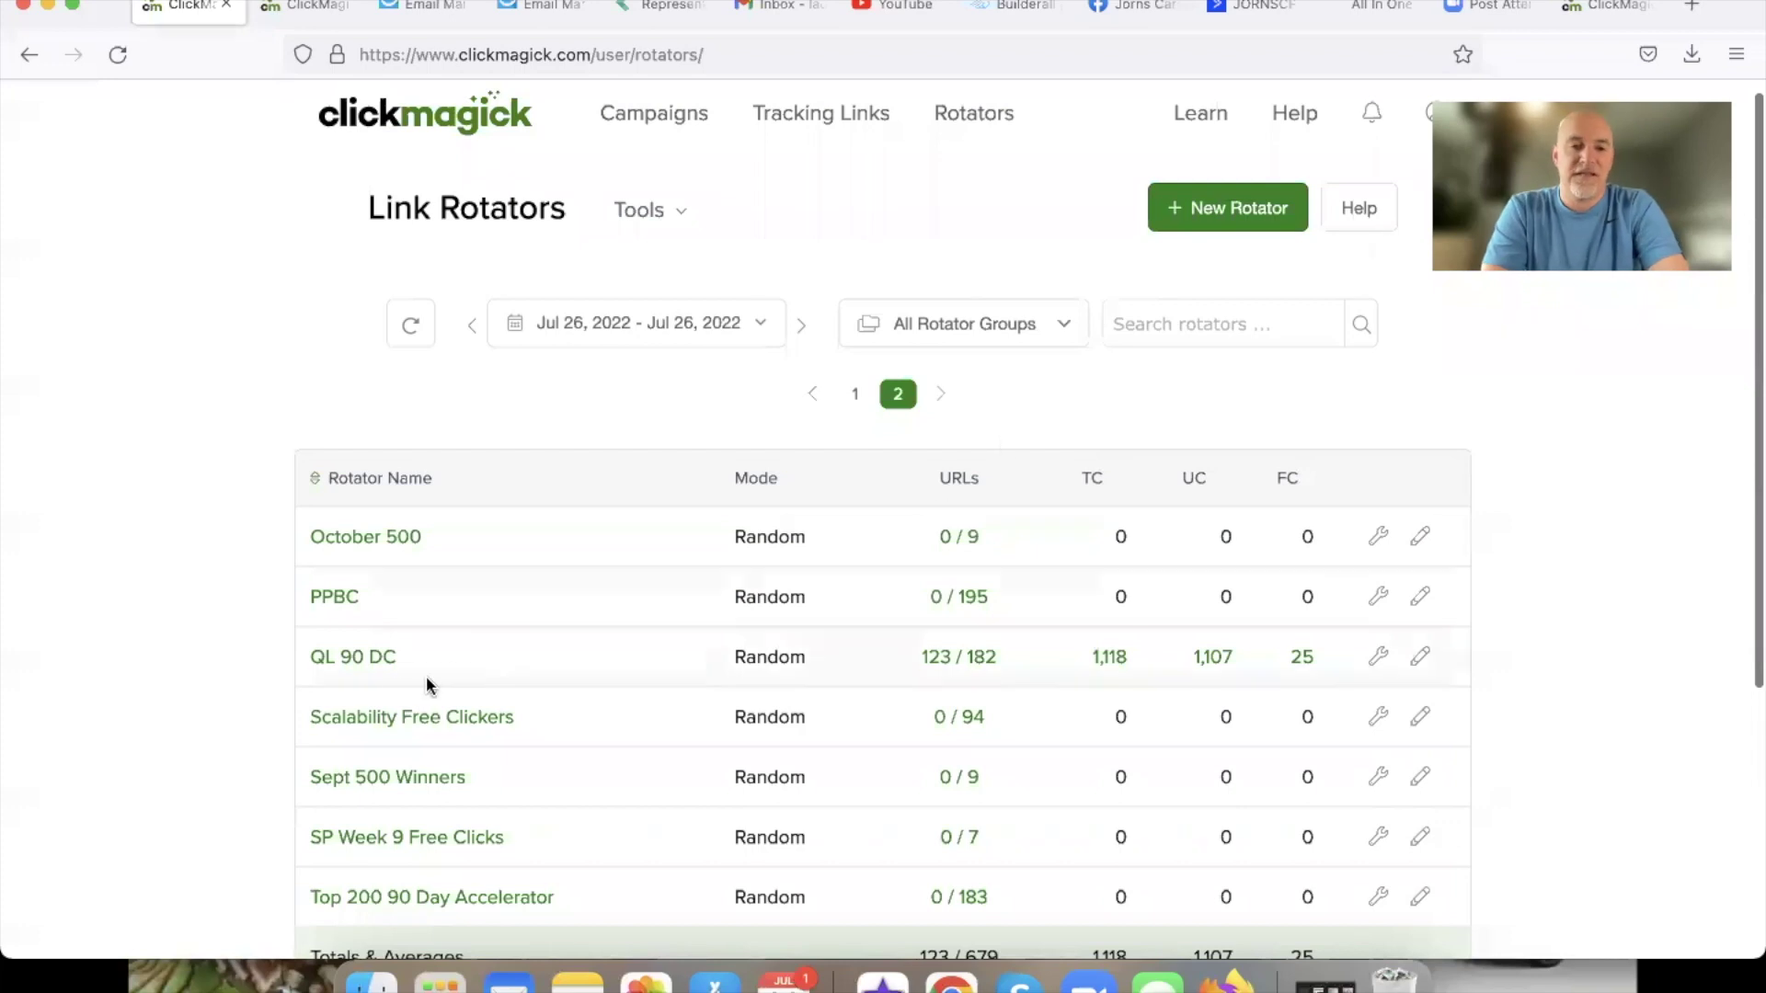
left_click(377, 658)
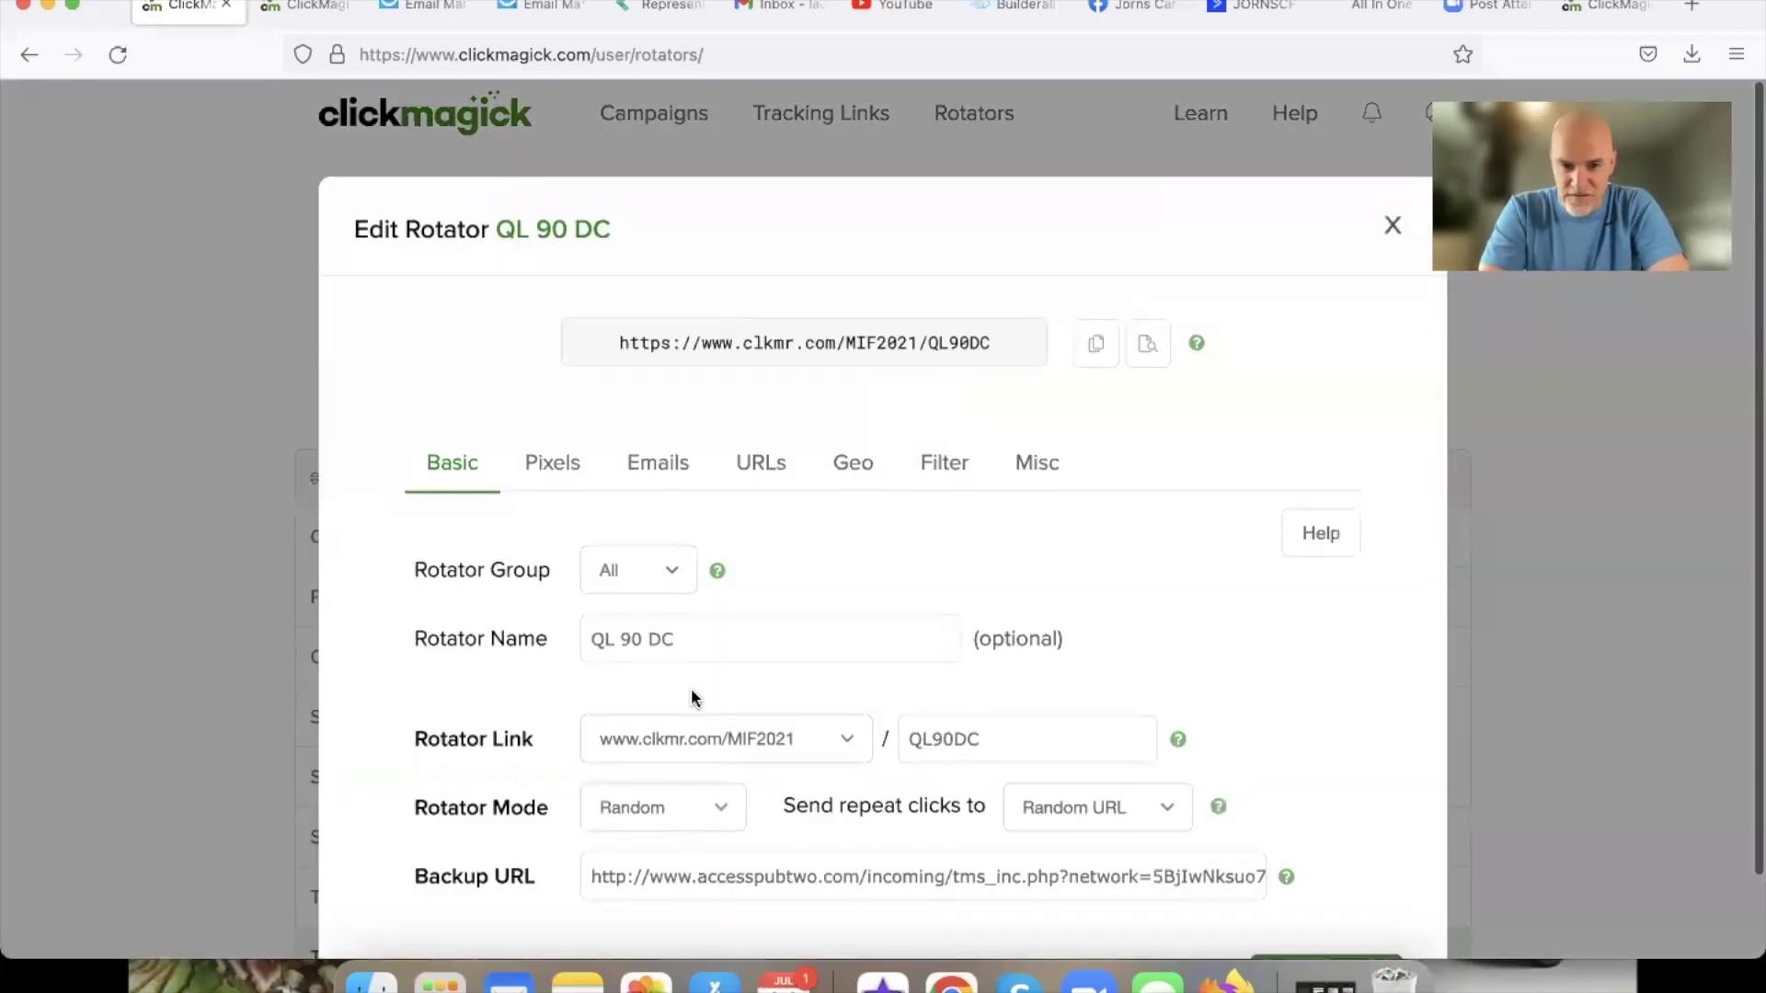
scroll(699, 699, "down", 2)
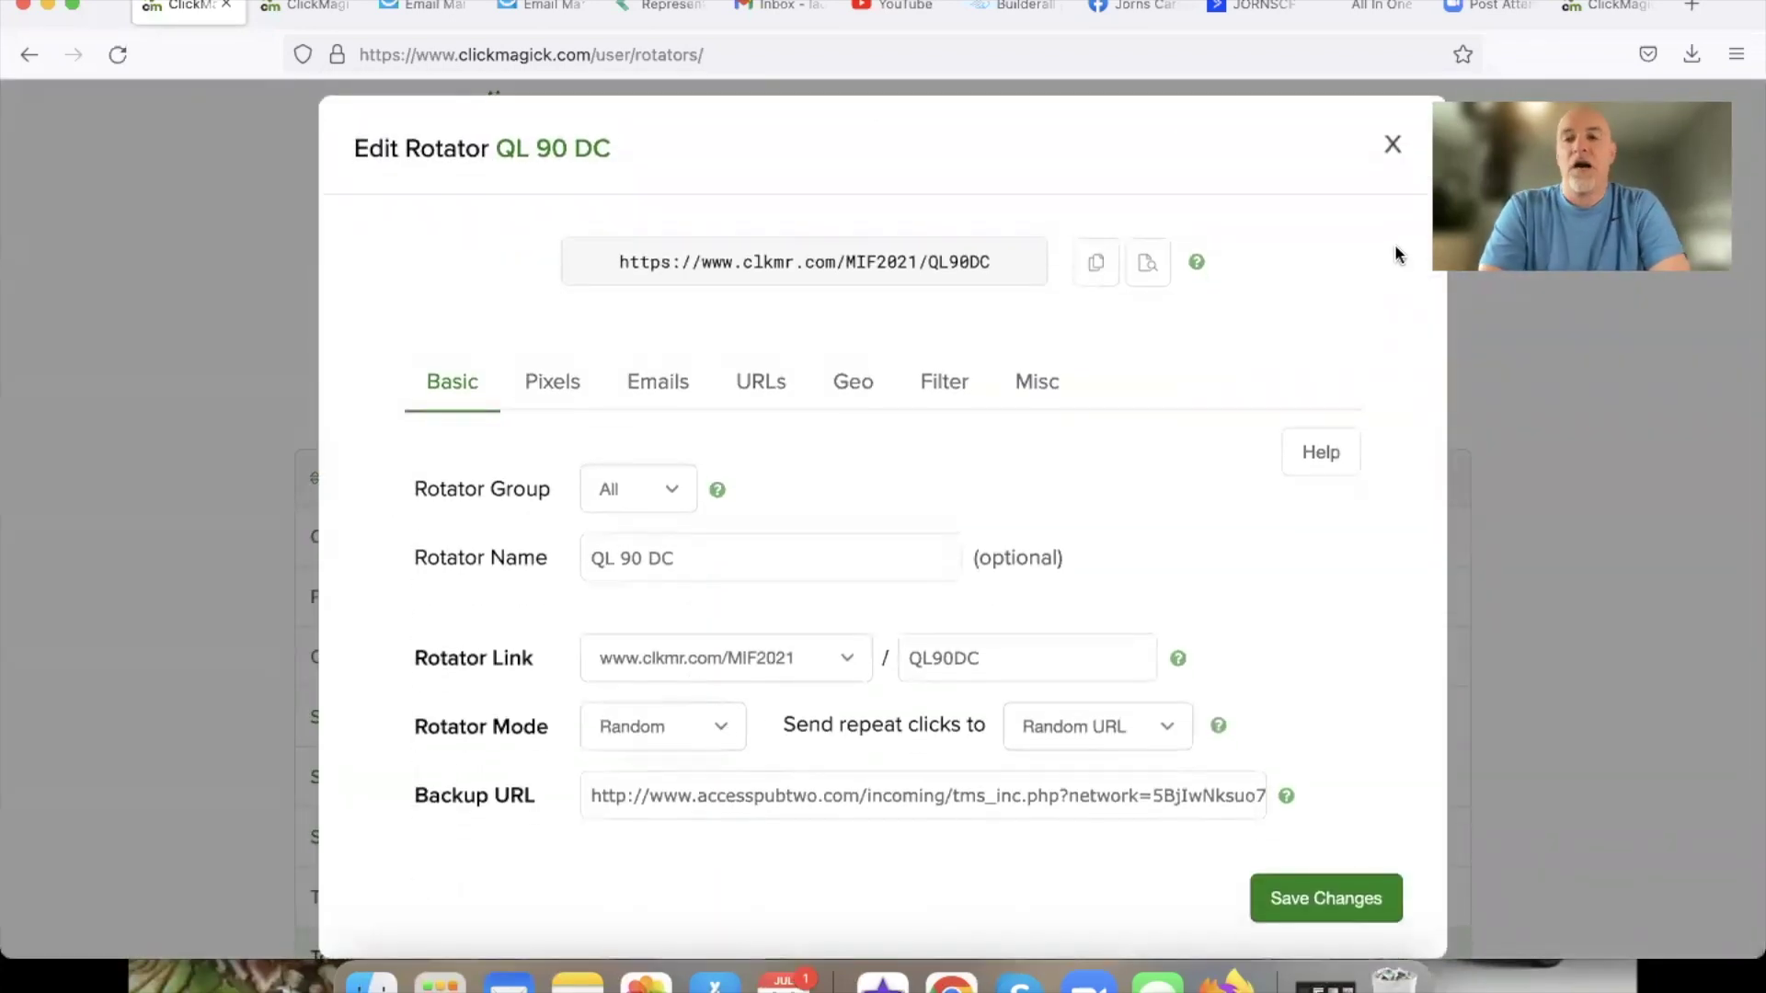
left_click(1392, 146)
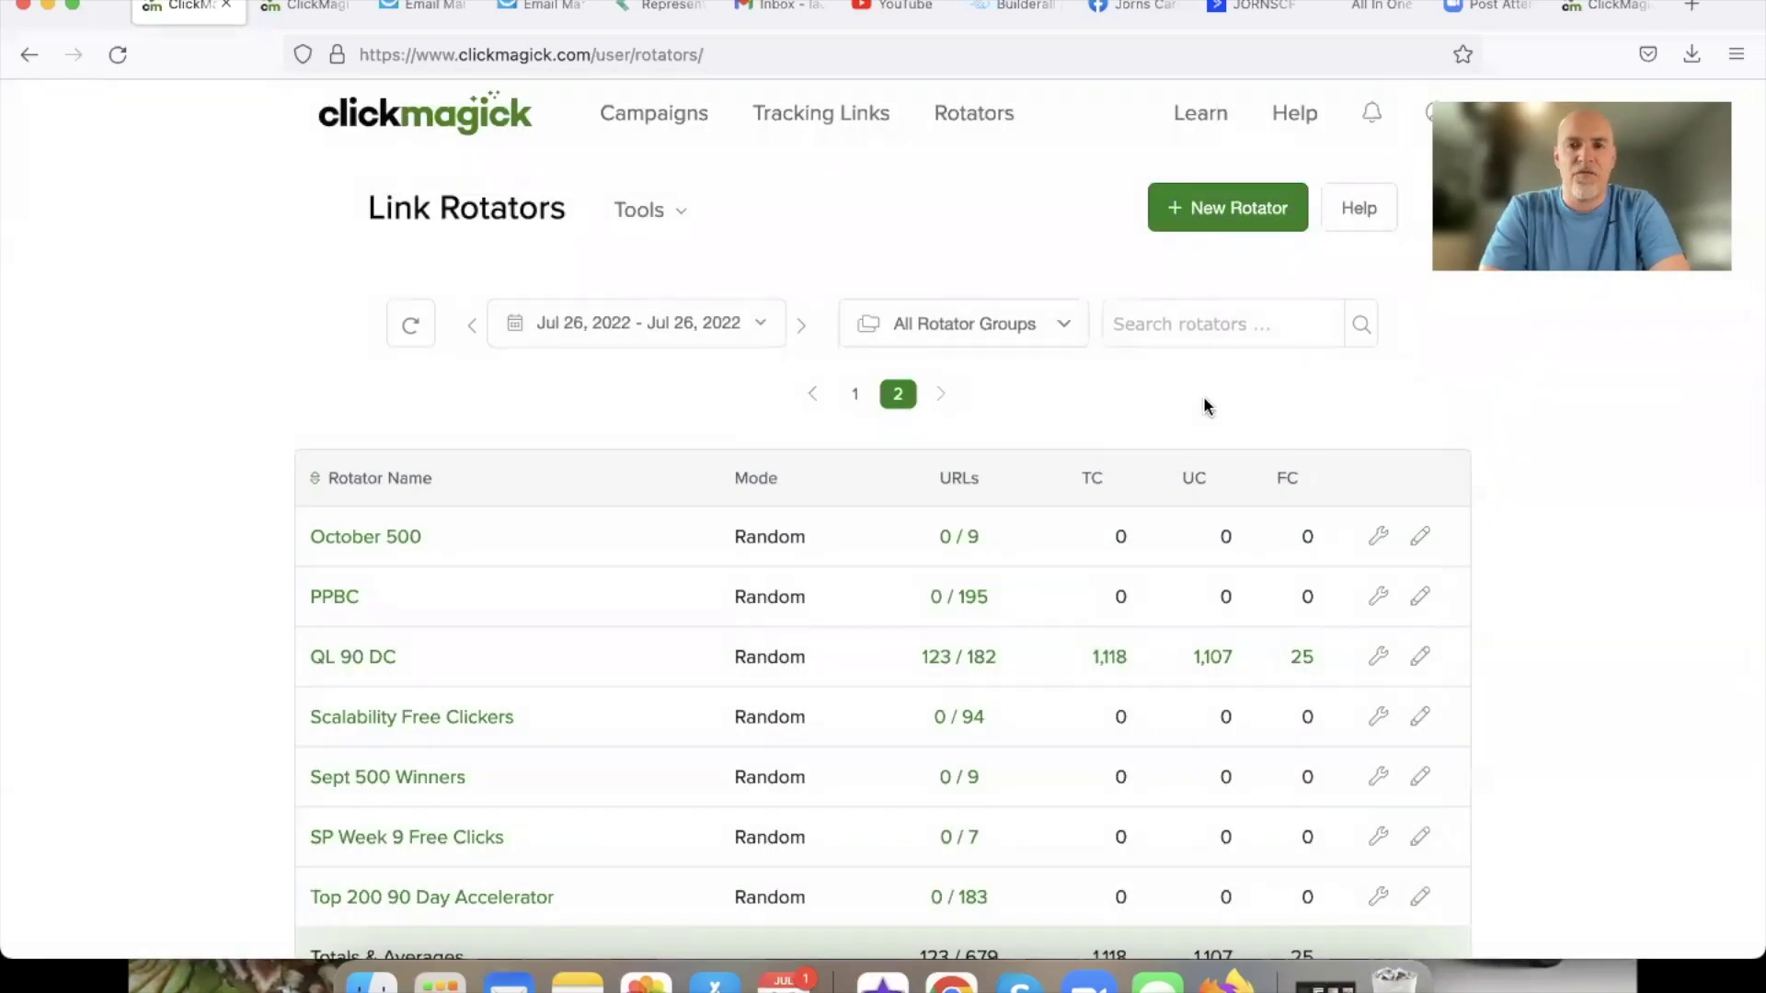
Start a new rotator, look over its Pixels settings, and return to the Basic tab's name field.
left_click(1215, 206)
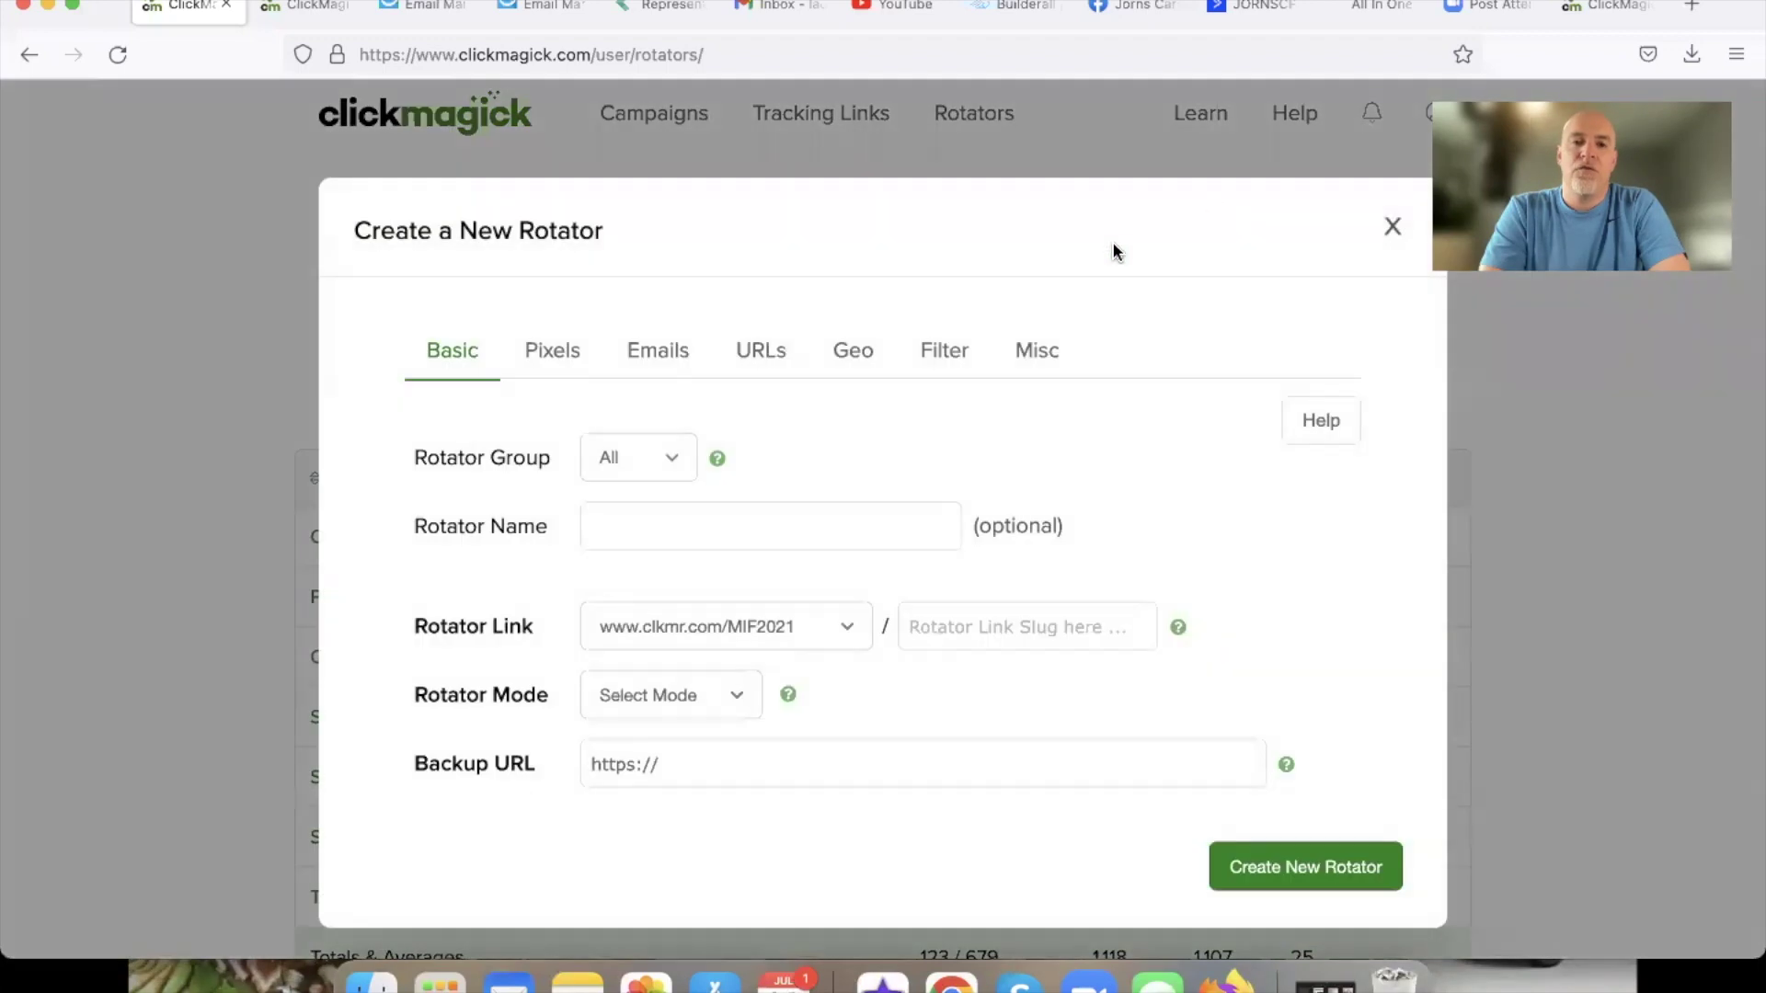
left_click(709, 523)
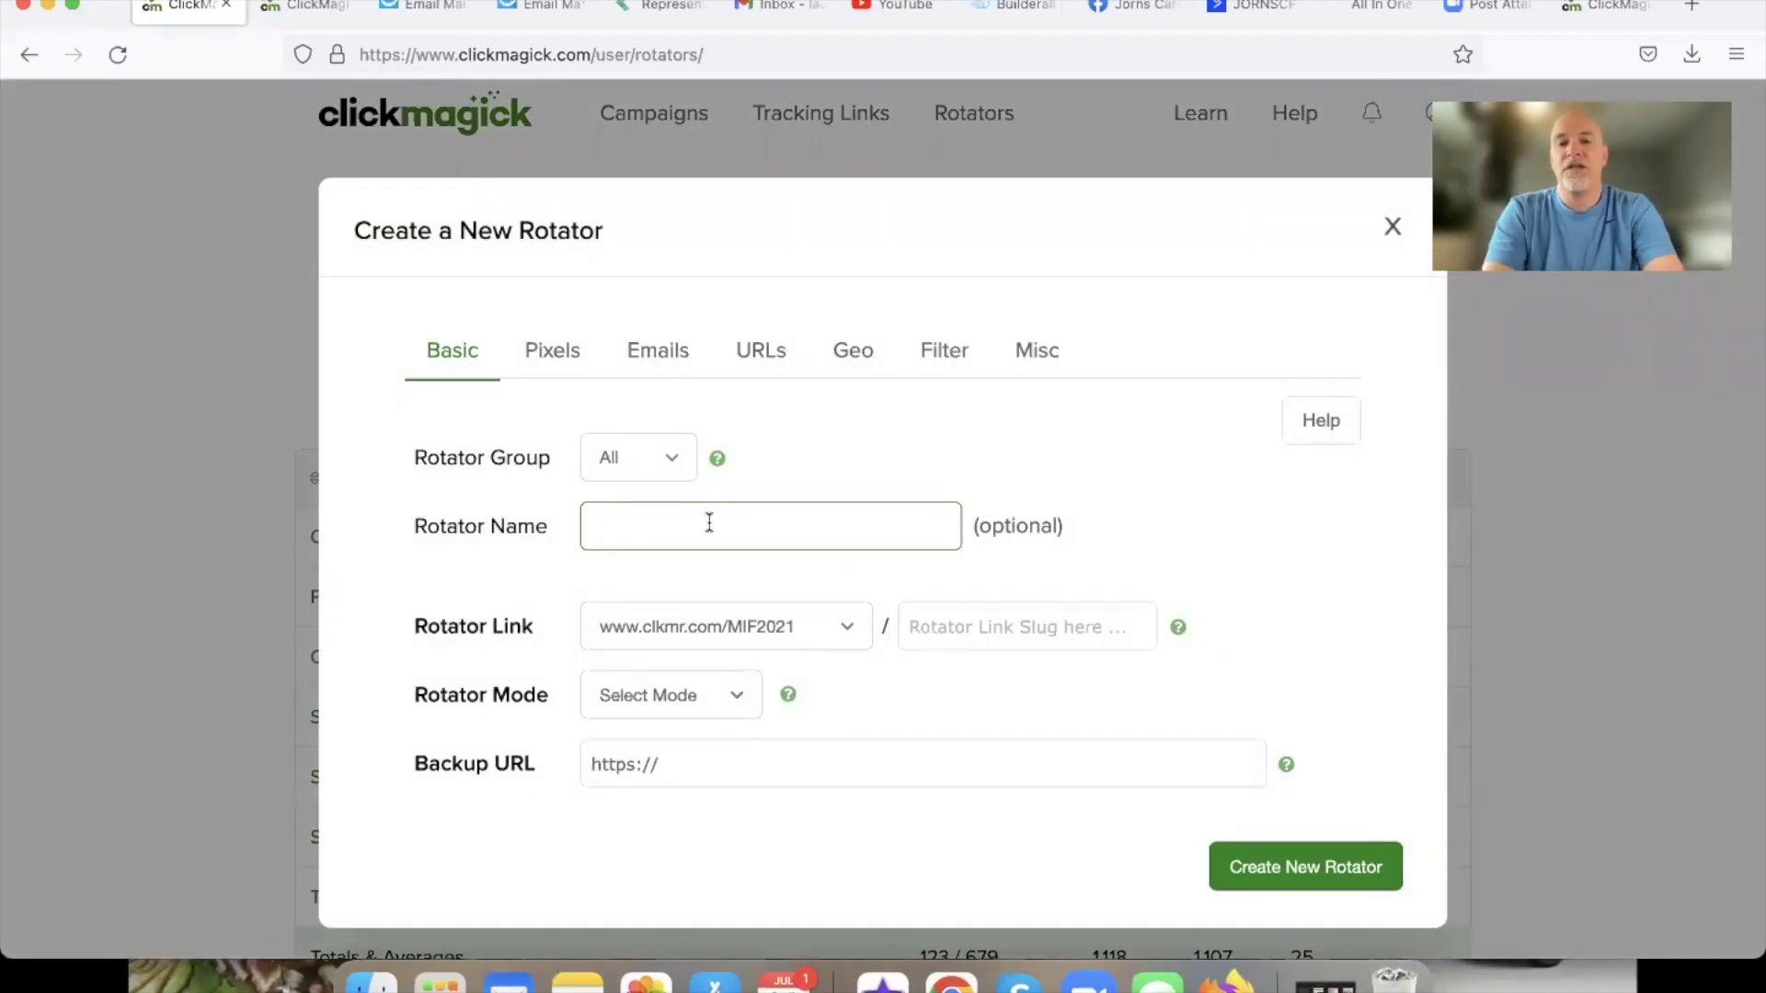
left_click(552, 351)
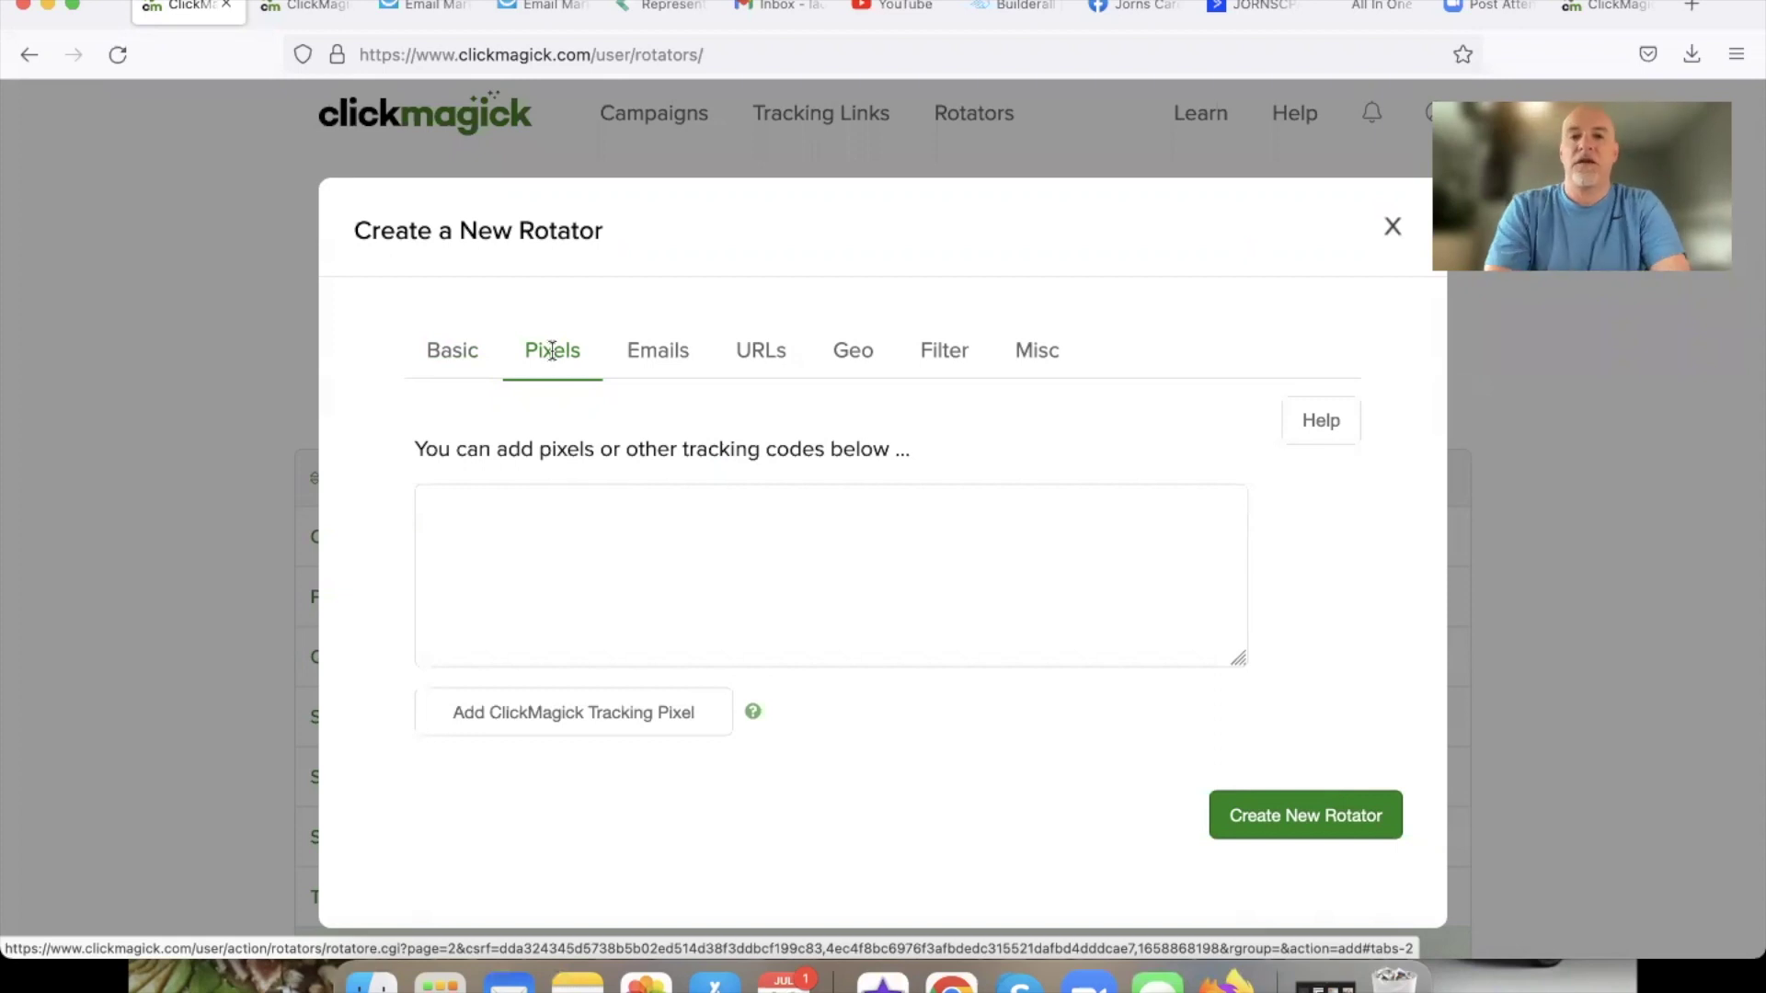
left_click(462, 354)
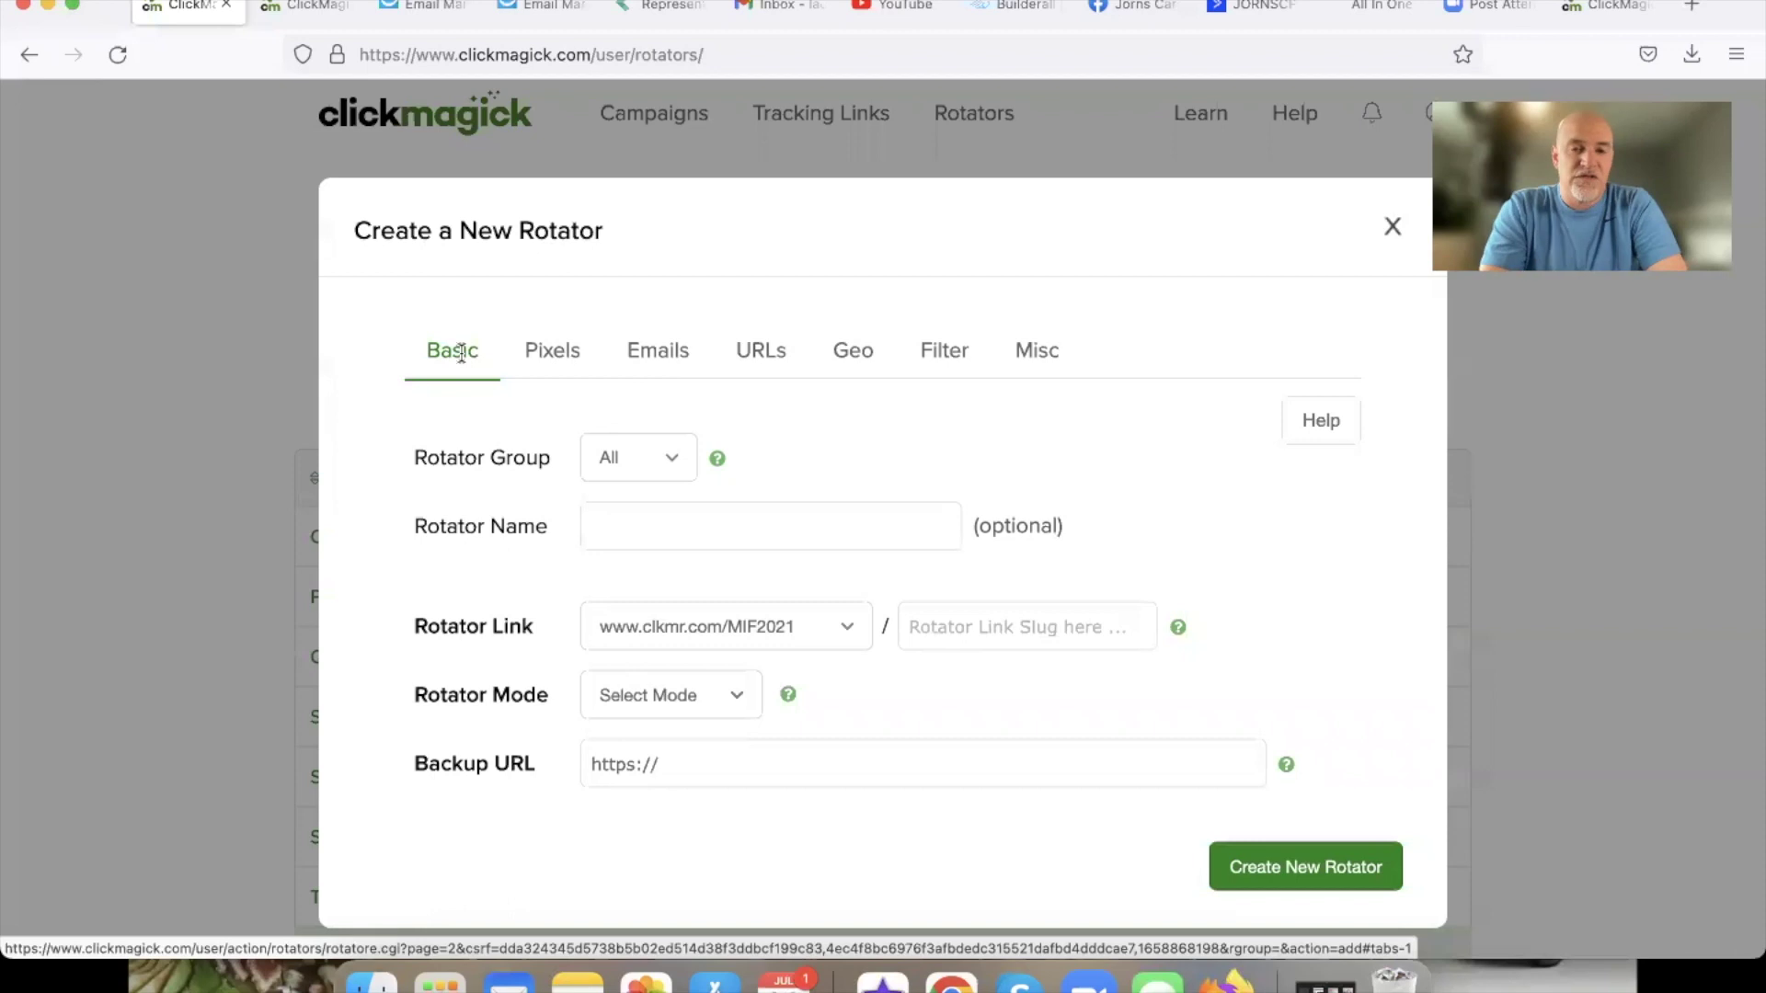
left_click(653, 526)
Name the rotator 'CM Test Large Rotator' with link slug 'RotatorTest'.
type("CM Test")
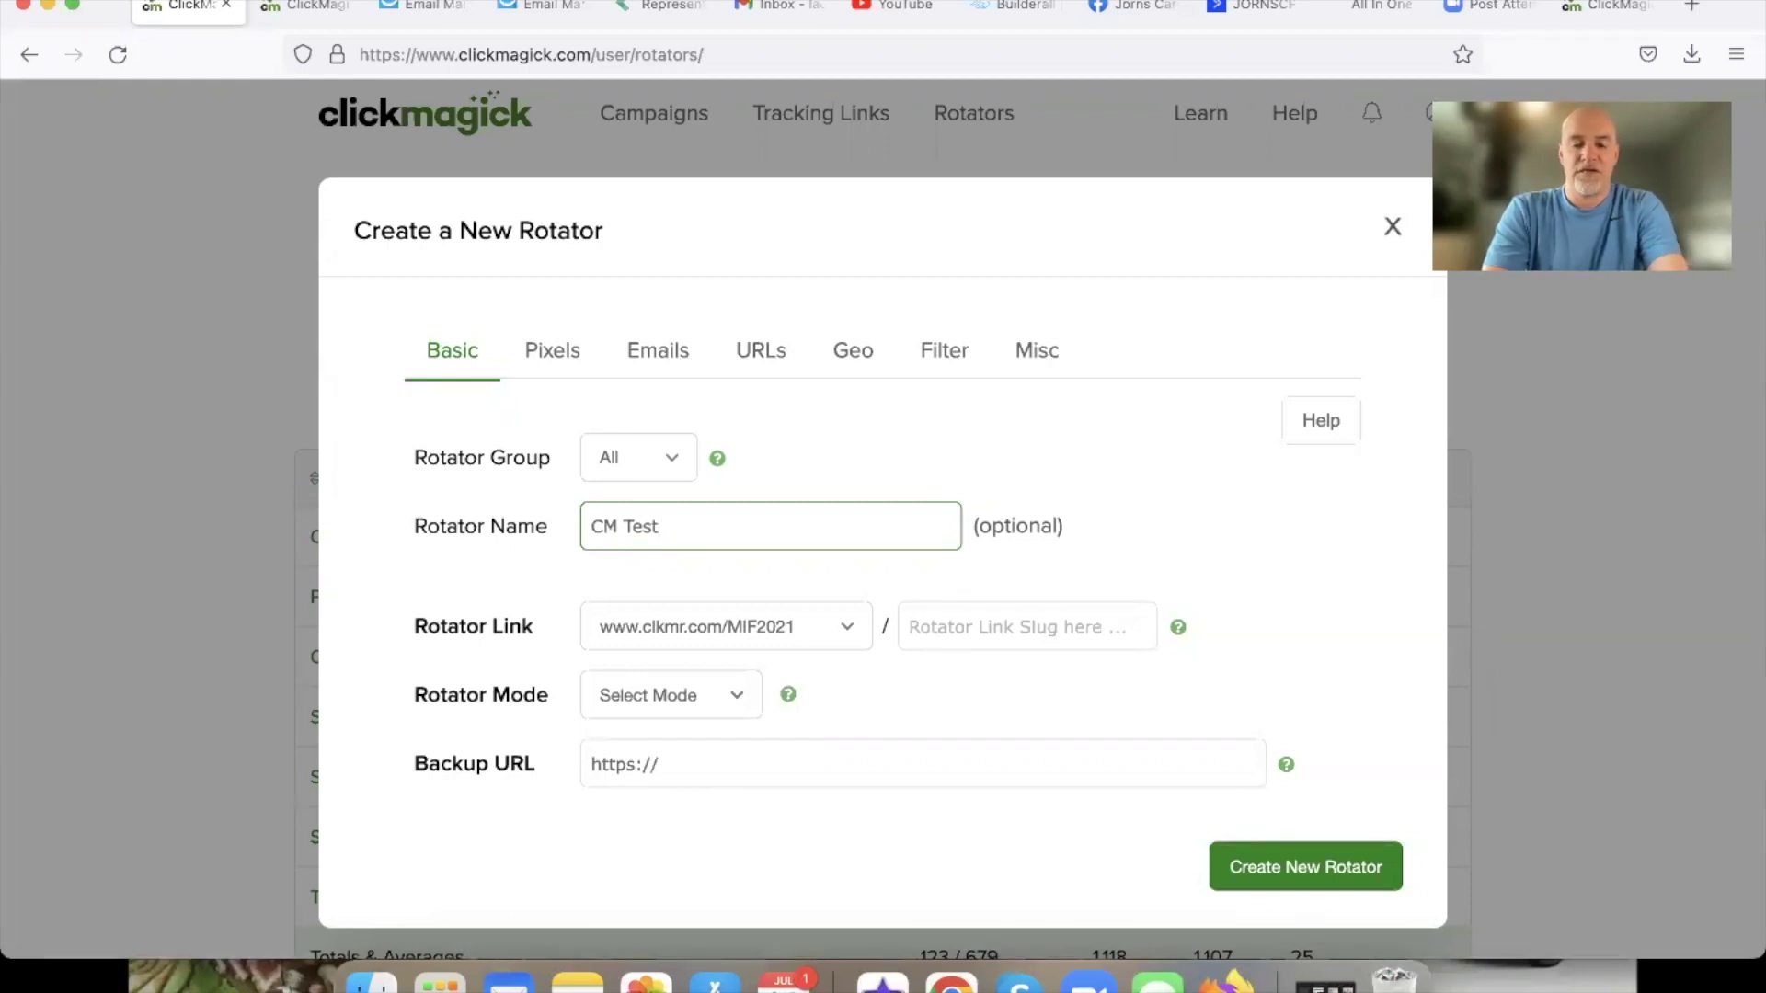
type("Larg")
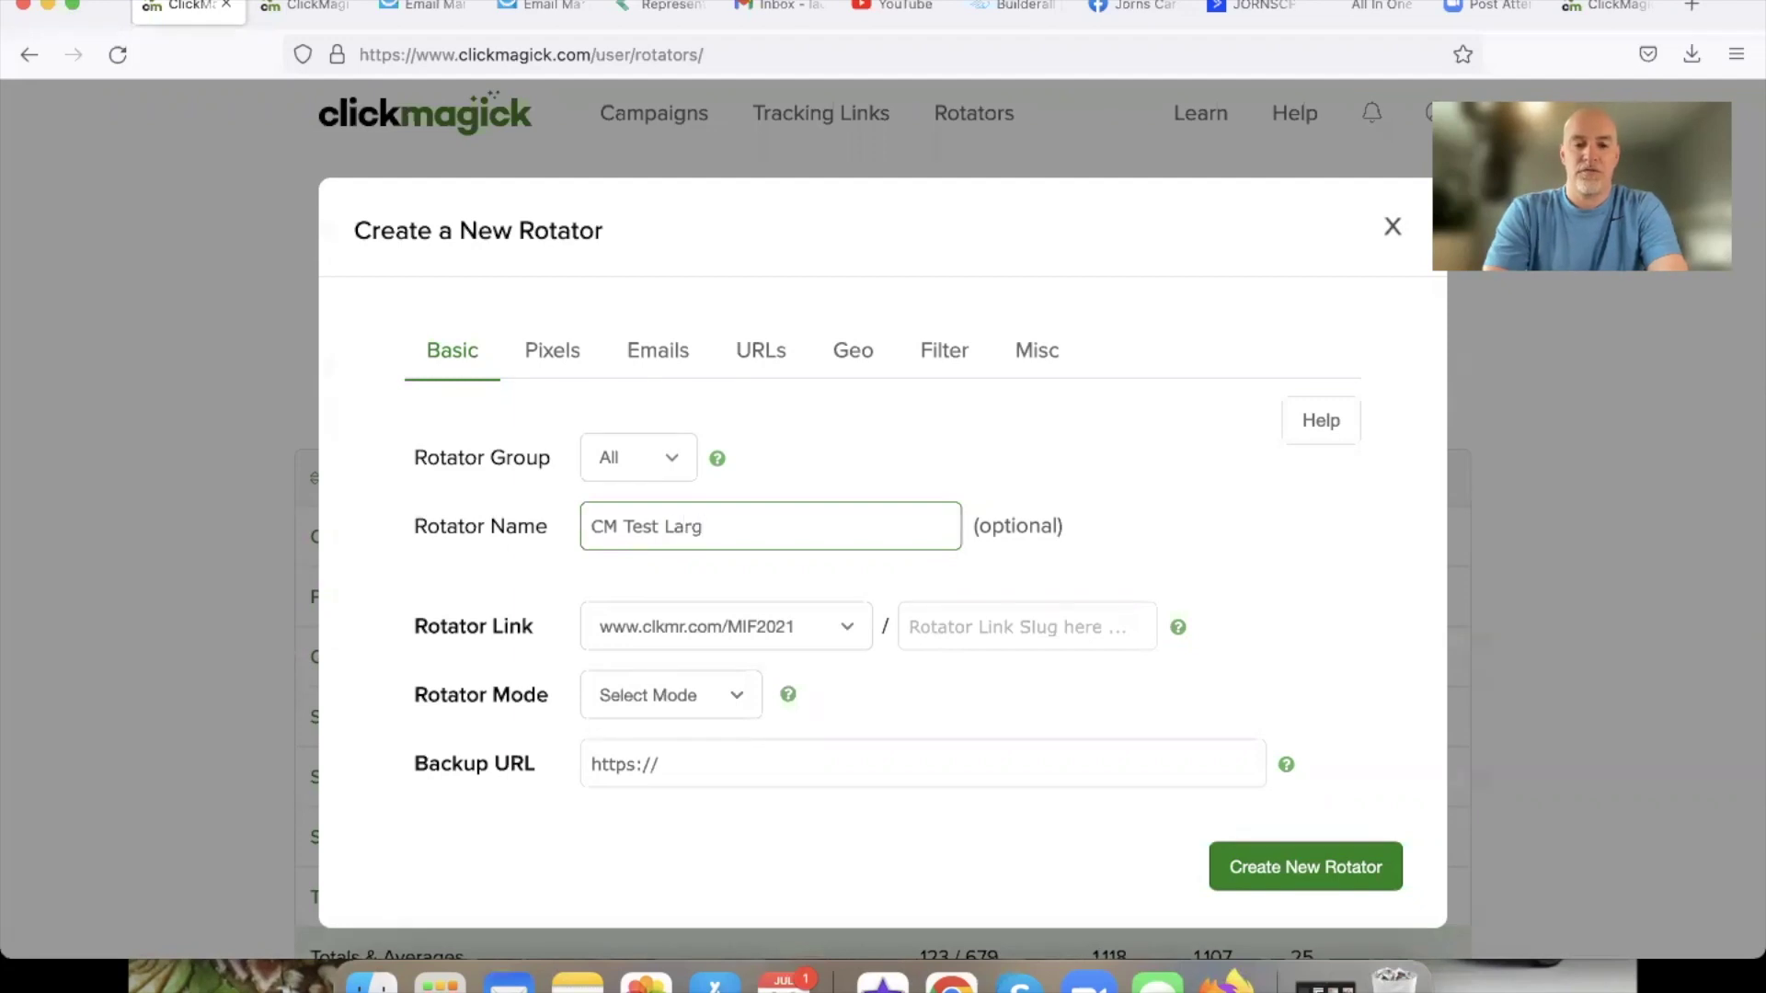
type("e Rotator")
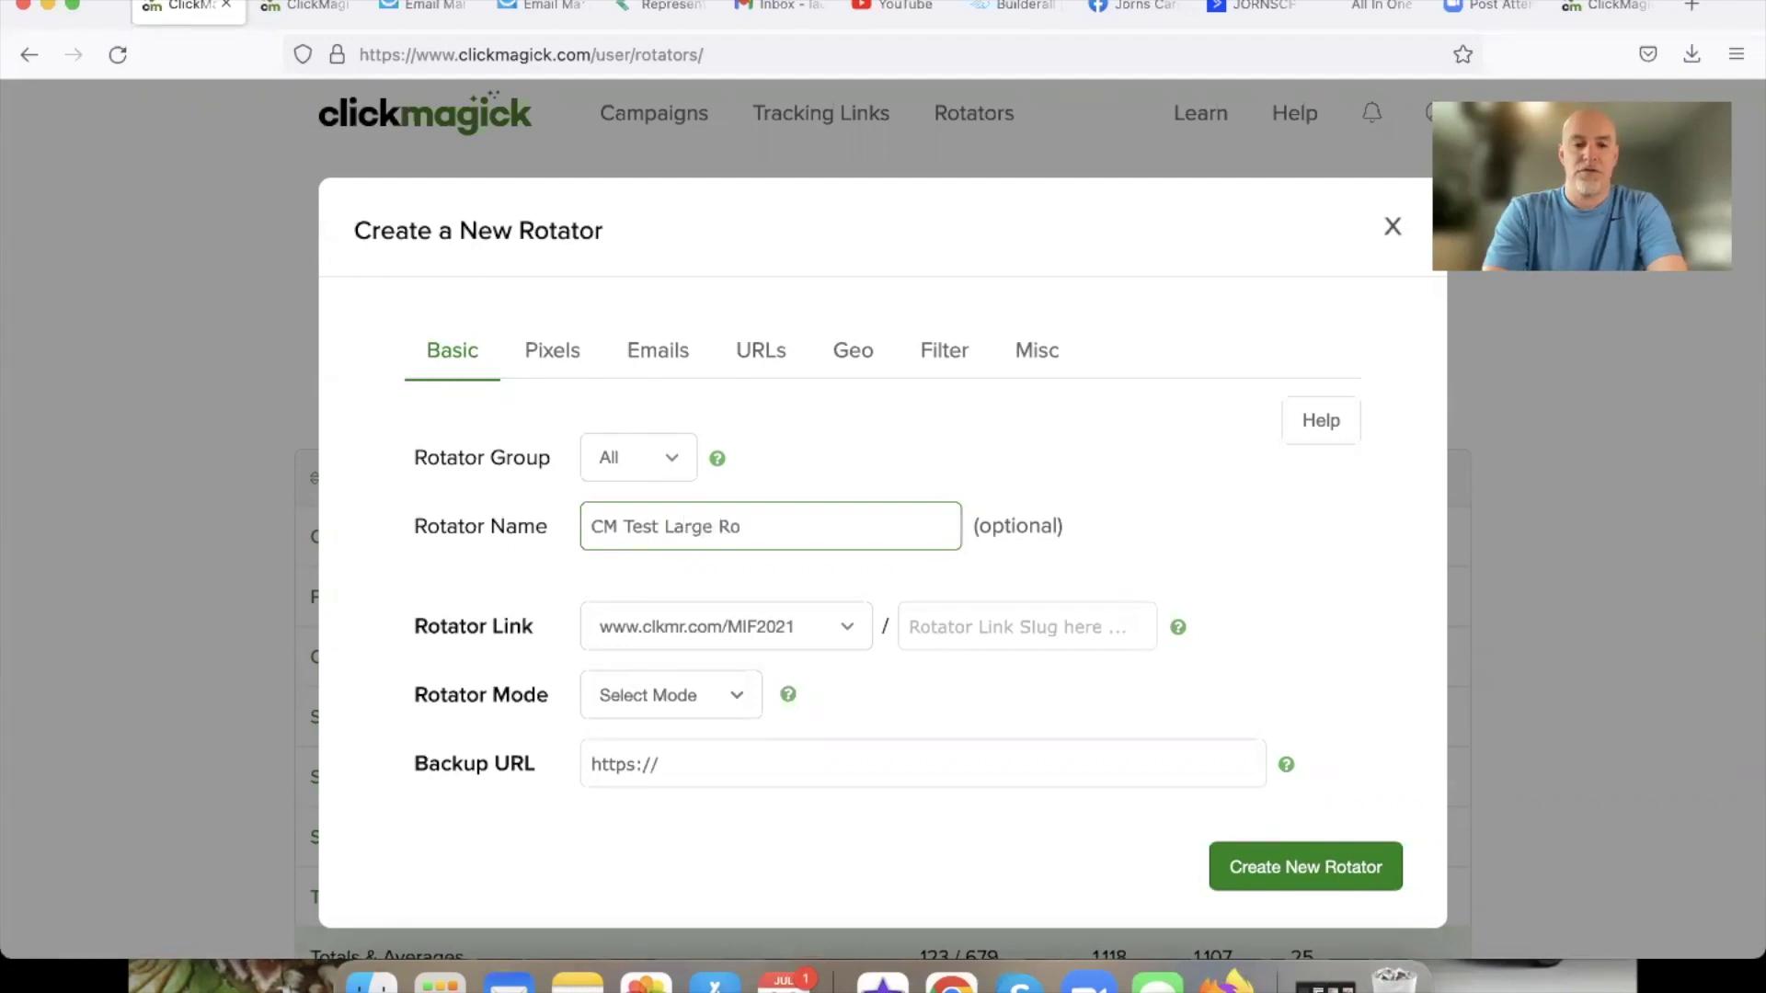
left_click(939, 612)
type("Rot")
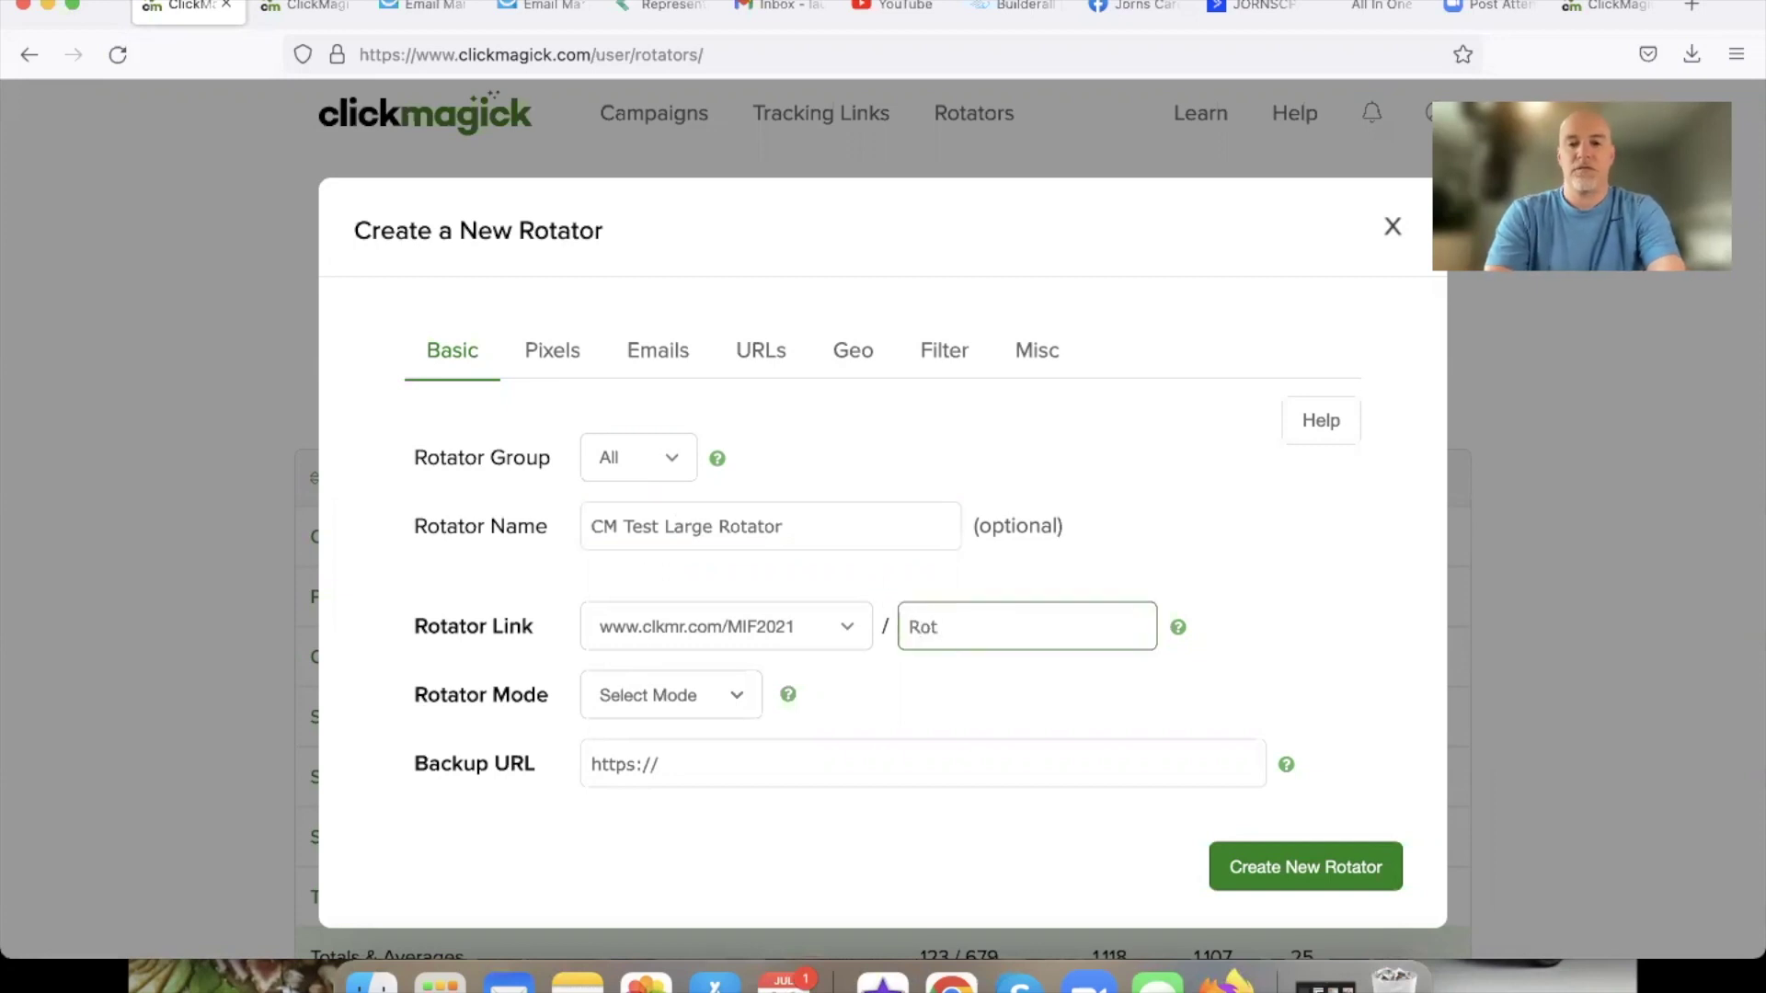
type("atorTest")
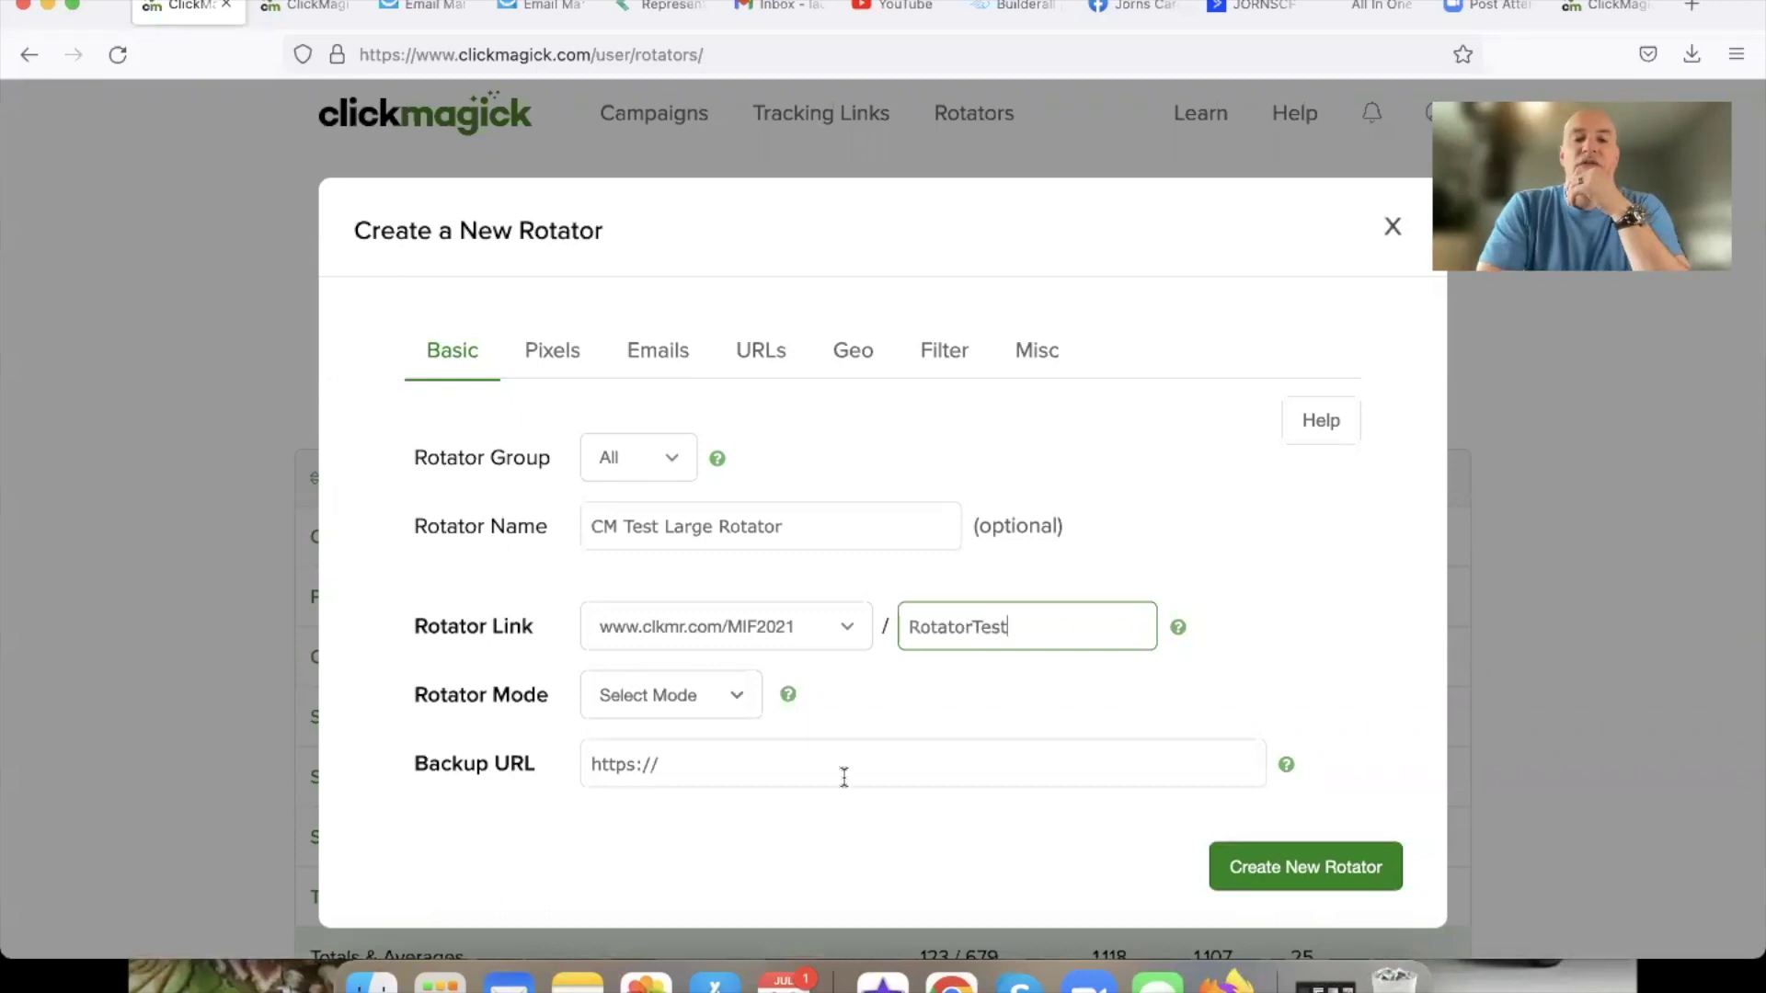
Set the rotator mode to Random and point out the repeat-clicks setting.
left_click(729, 704)
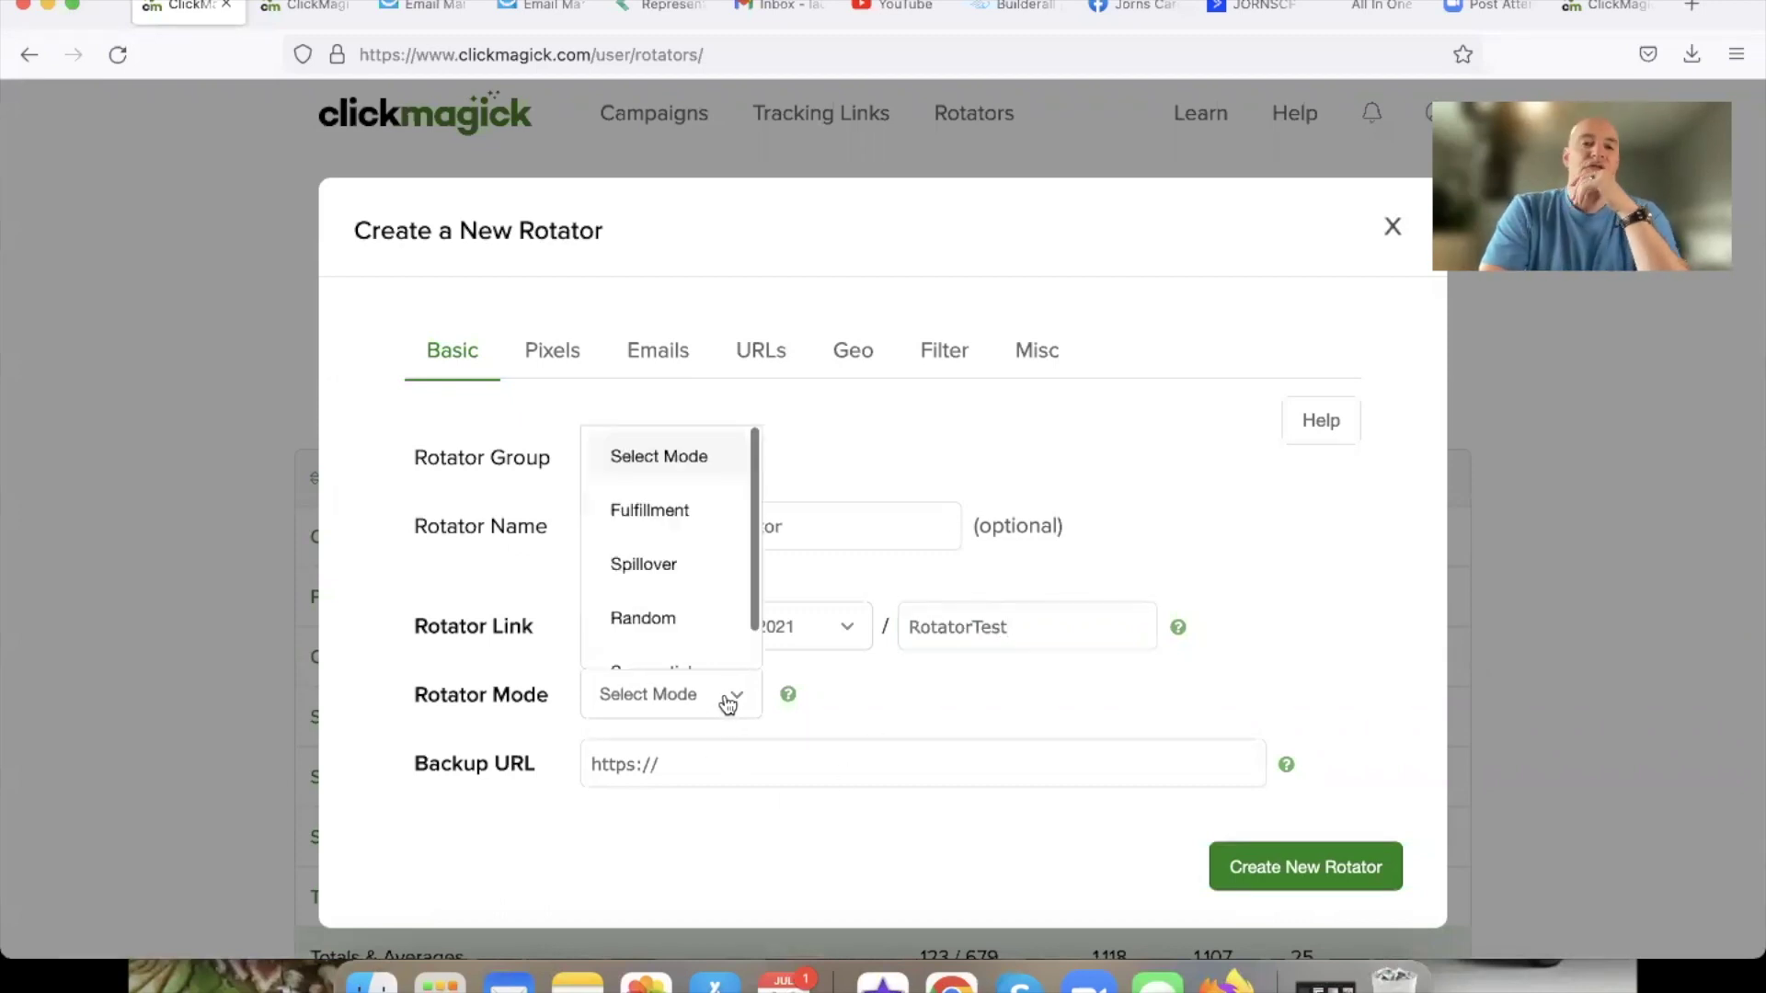
scroll(722, 603, "down", 1)
scroll(723, 603, "up", 1)
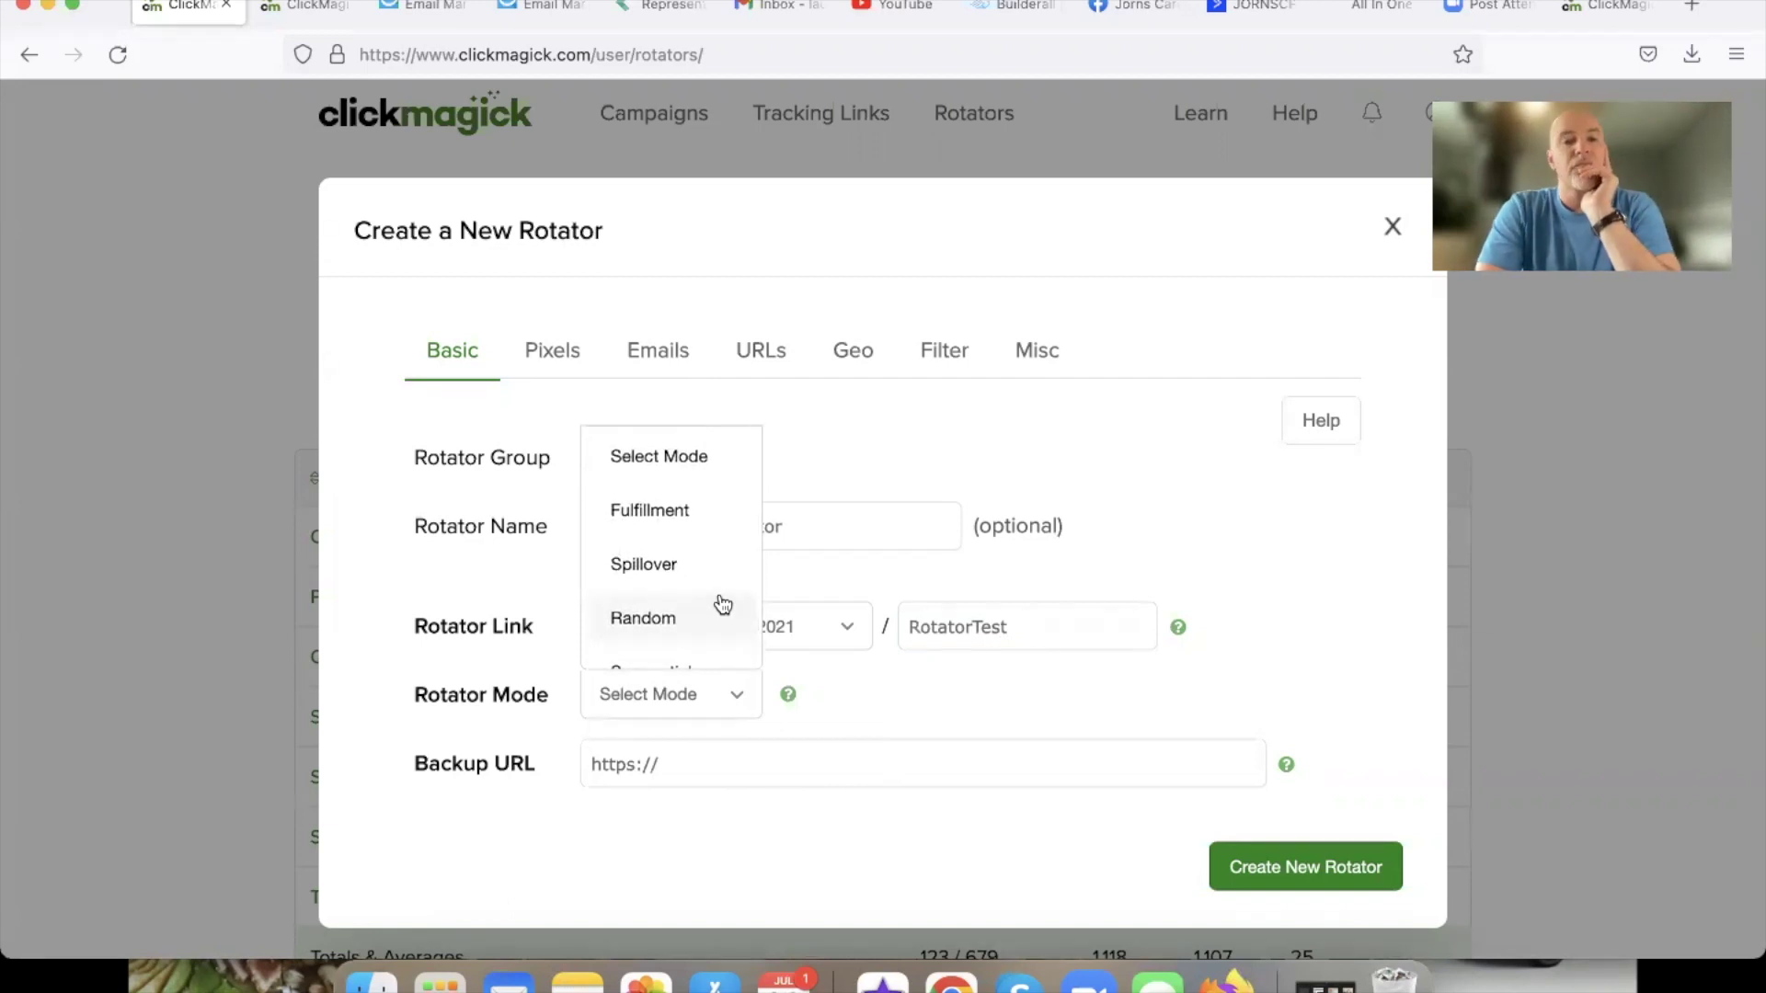
scroll(723, 603, "down", 1)
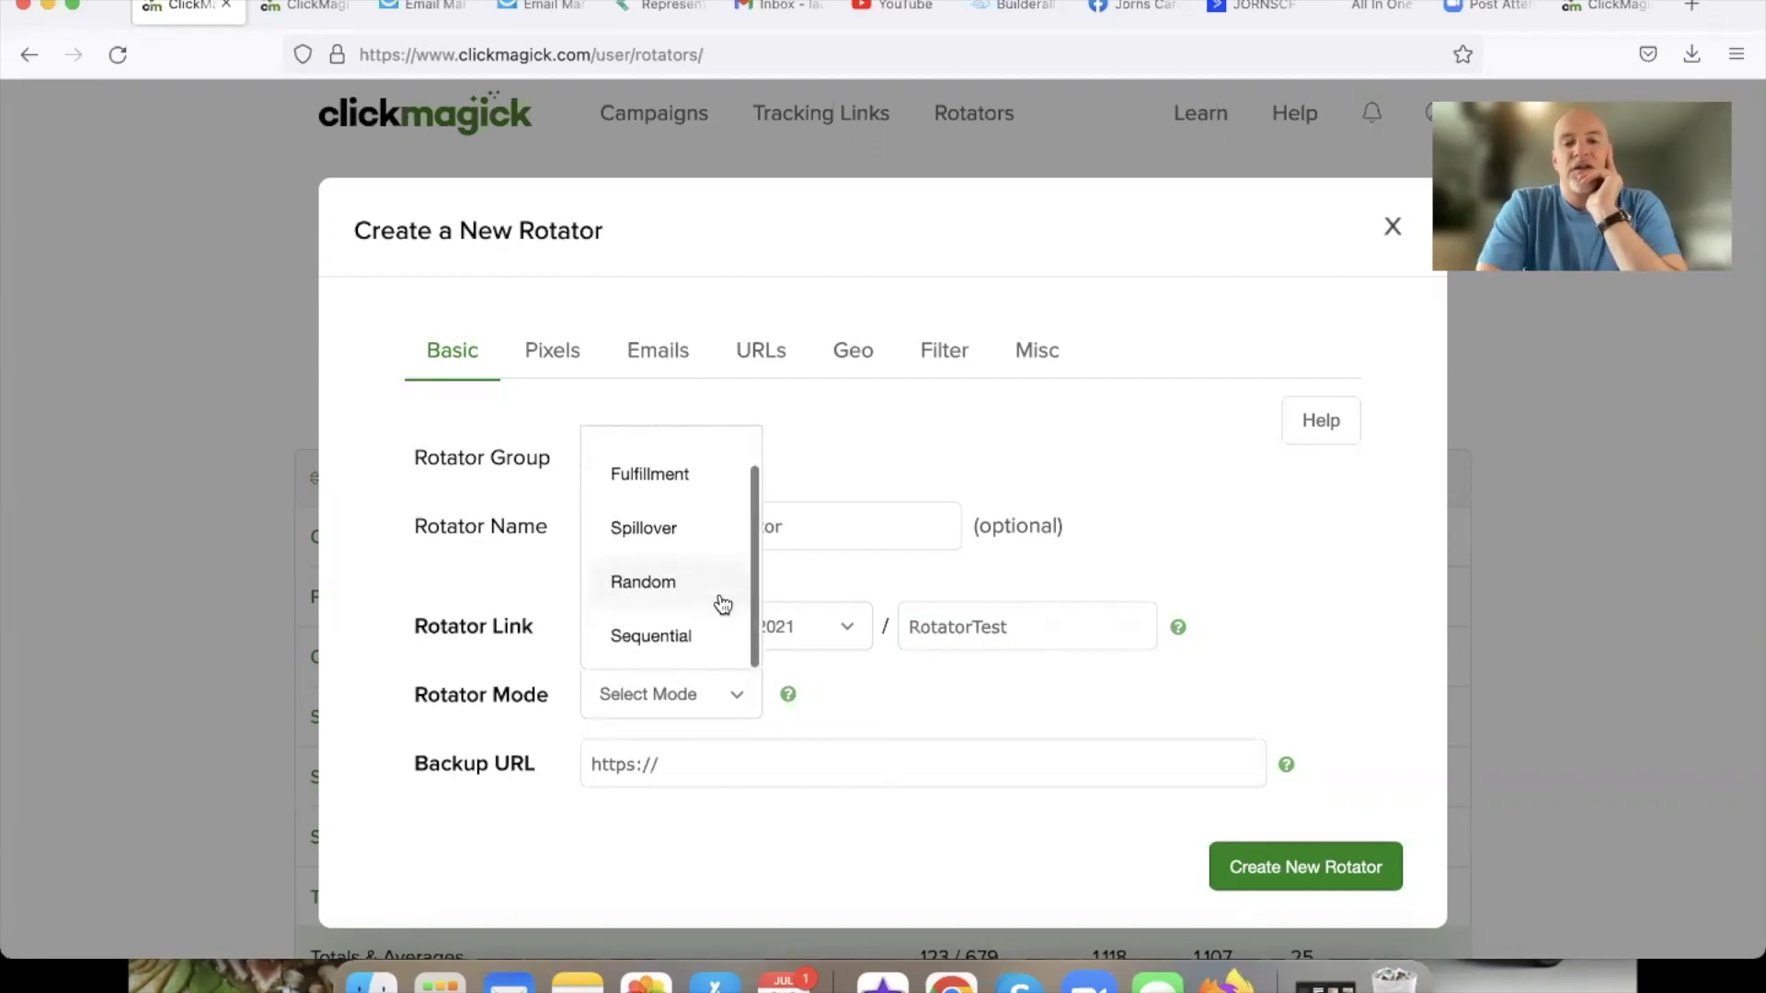
scroll(723, 603, "up", 1)
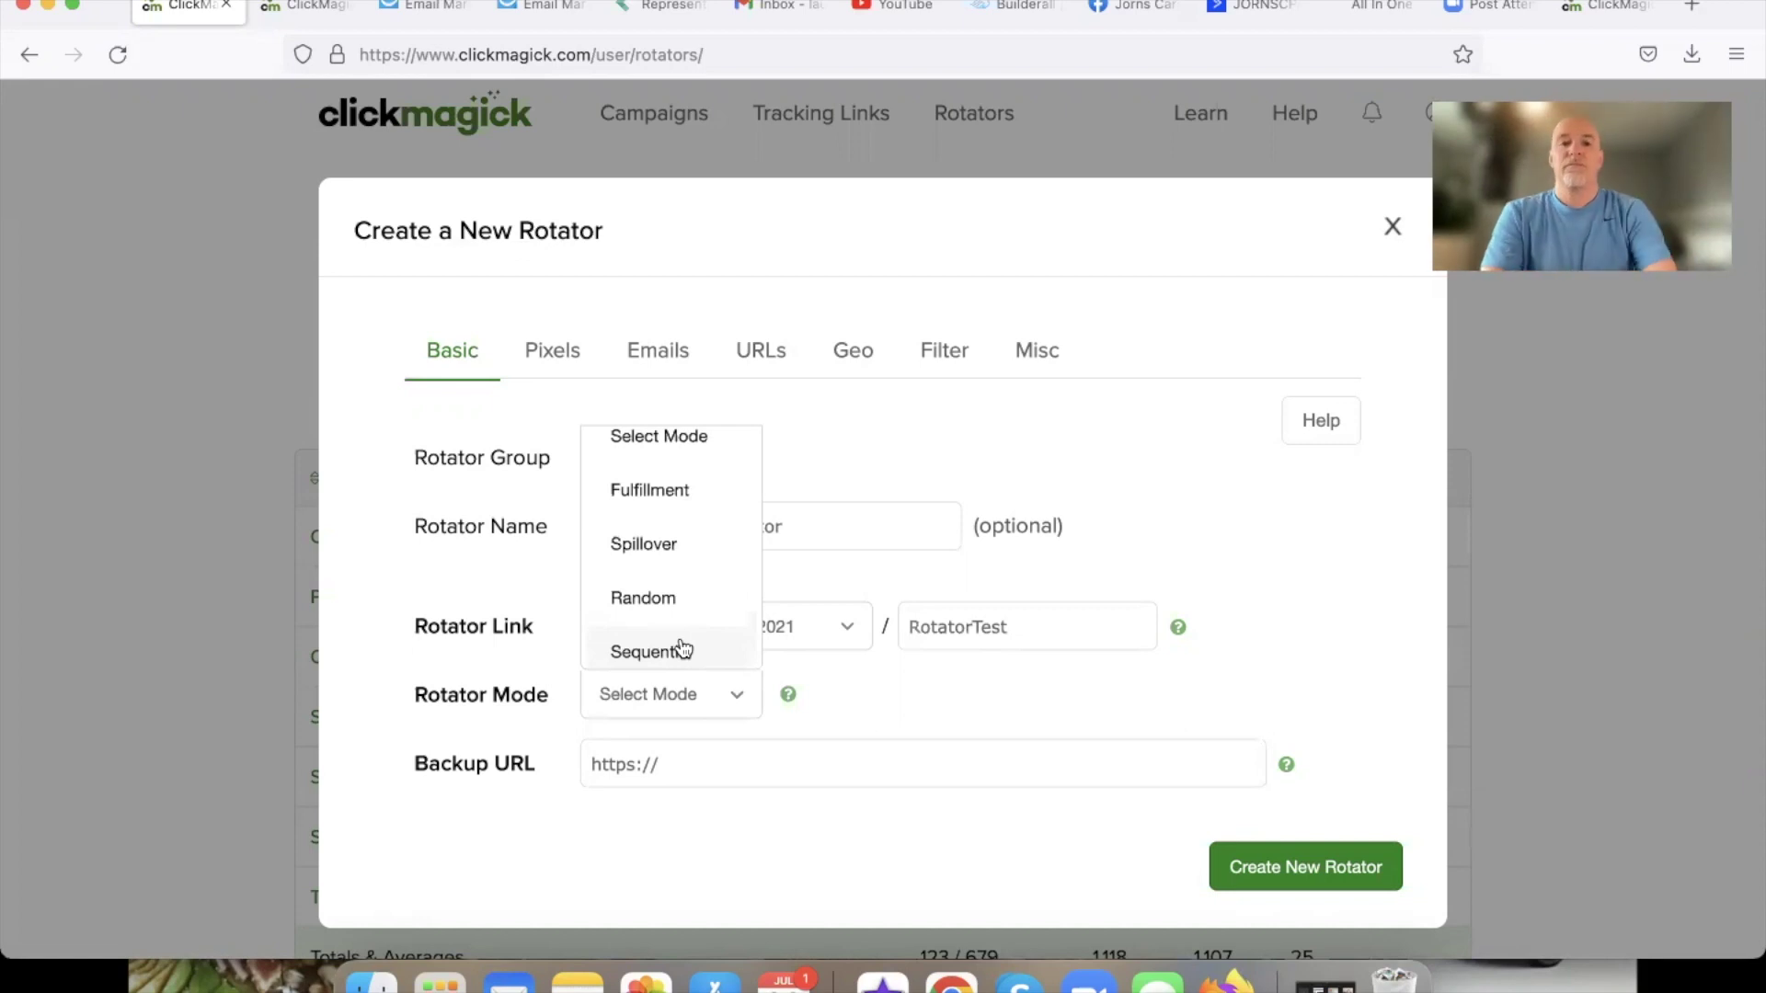
scroll(664, 513, "up", 1)
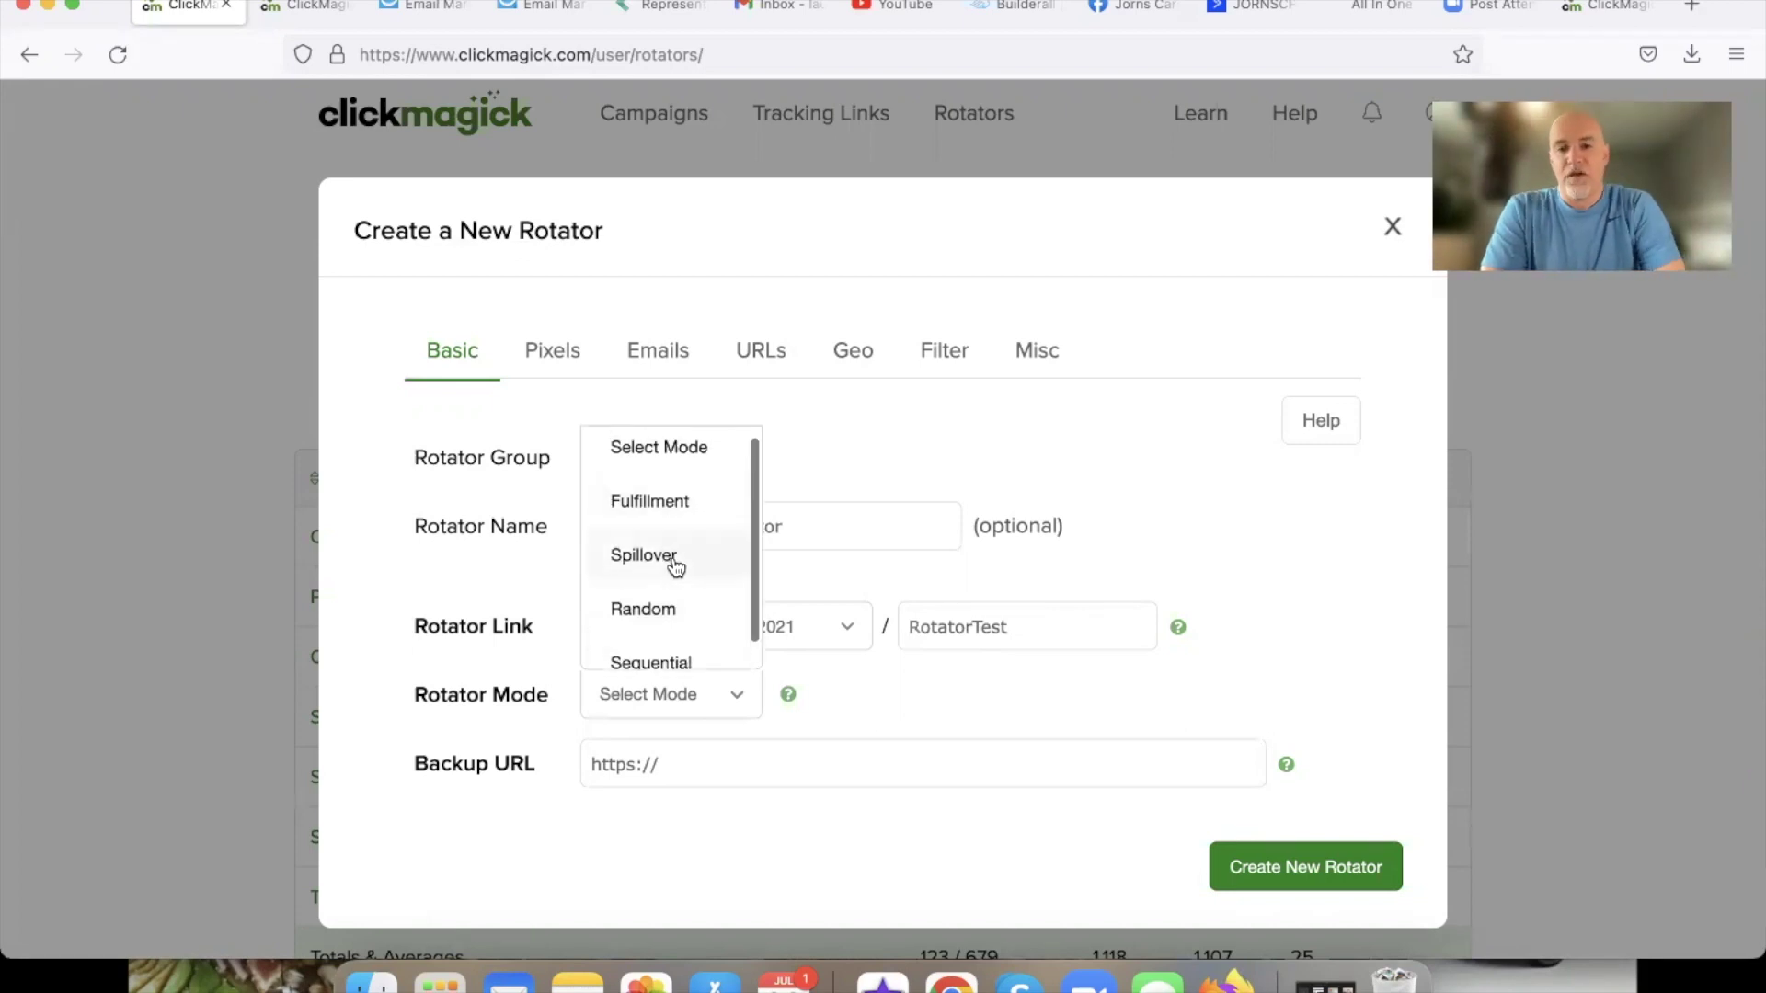
left_click(662, 610)
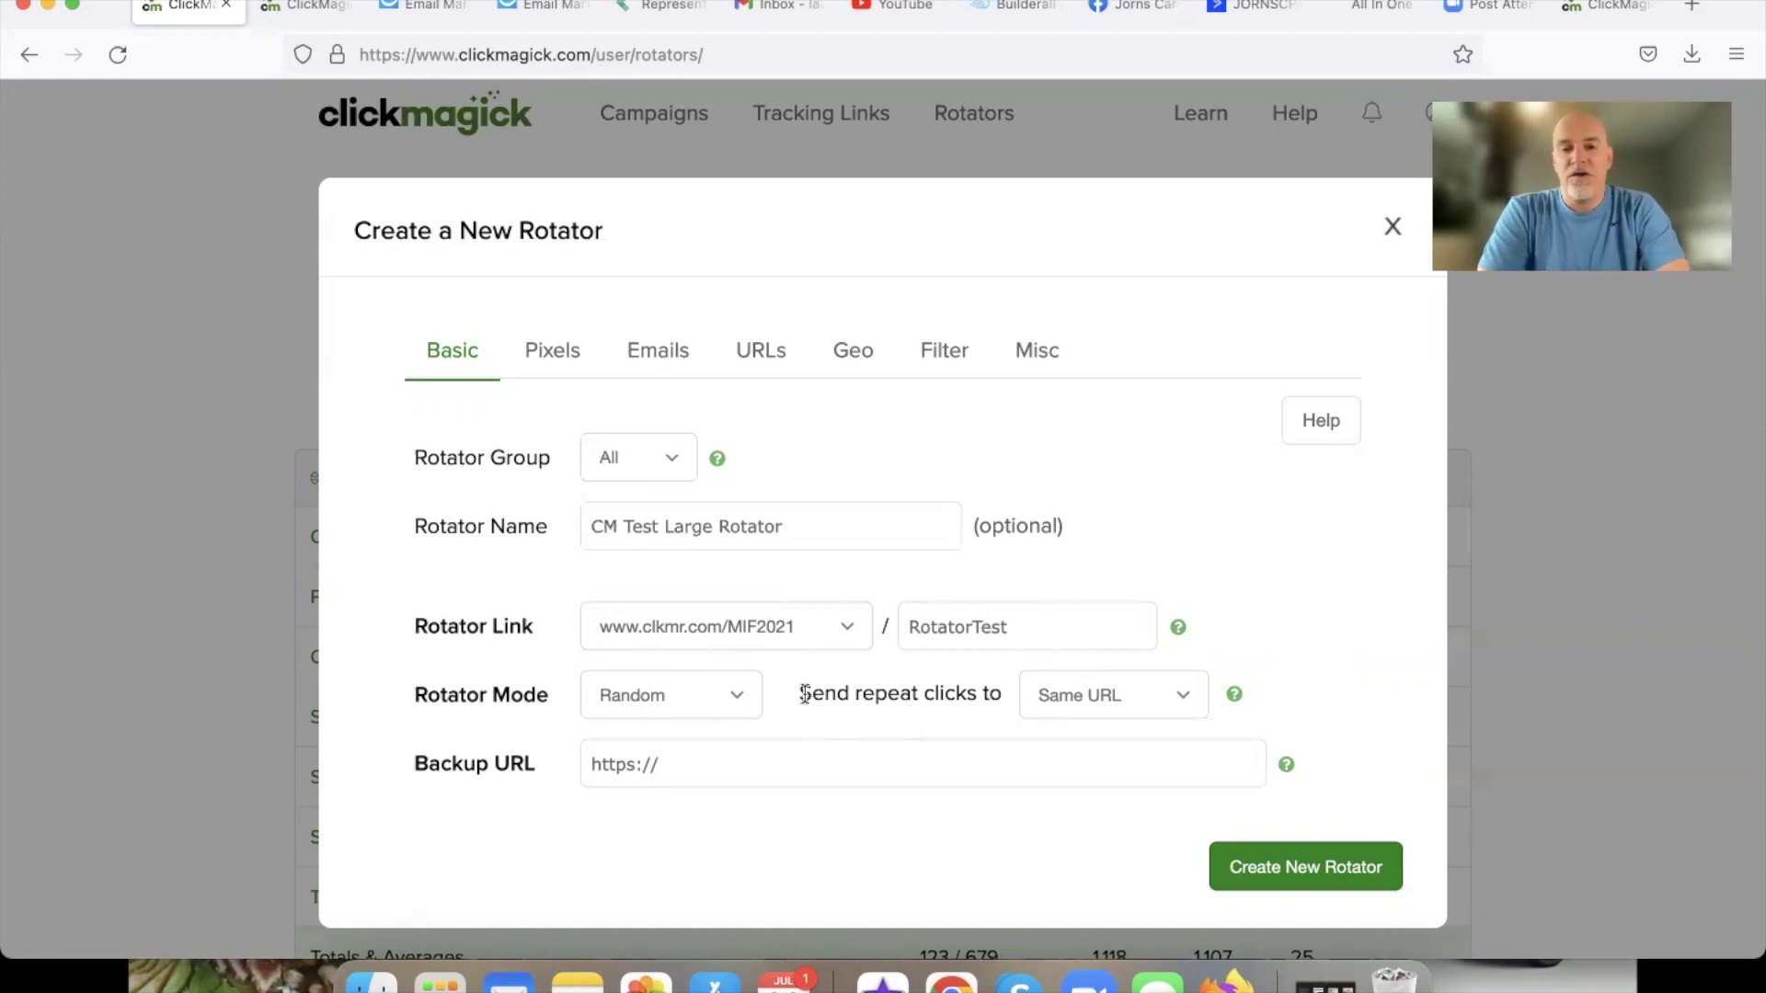
left_click_drag(796, 699, 997, 695)
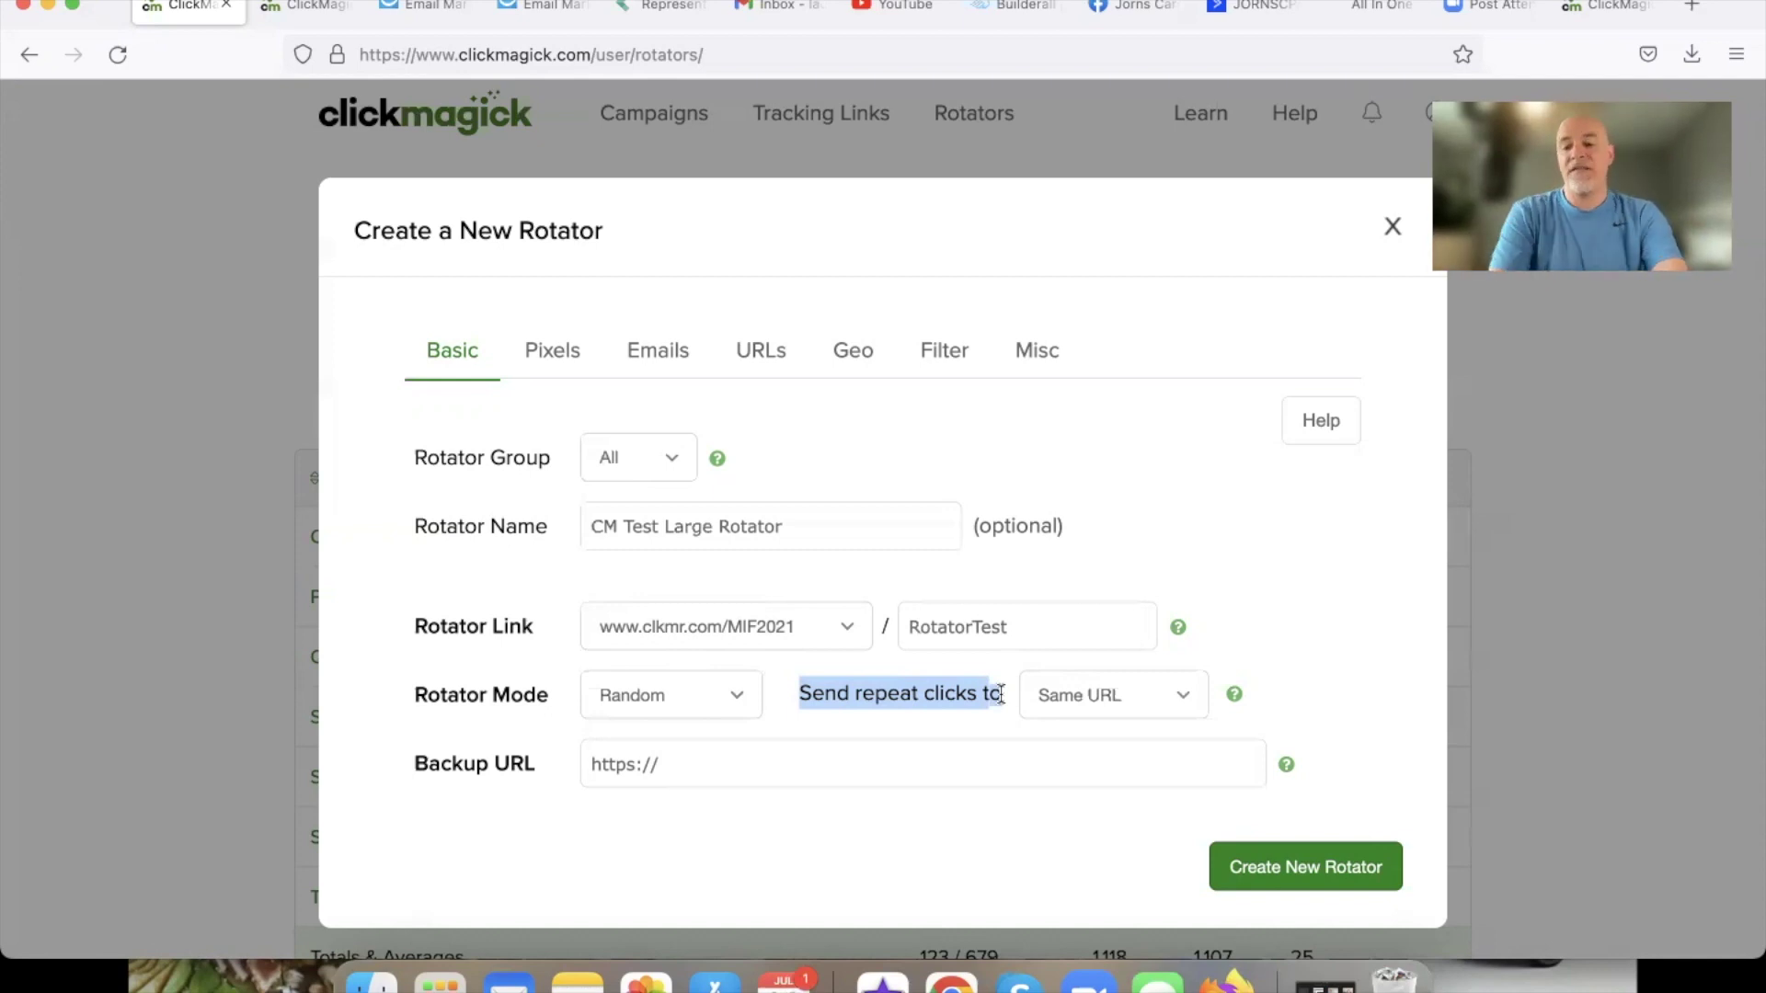
Send repeat clicks to a Random URL.
left_click_drag(999, 694, 1100, 693)
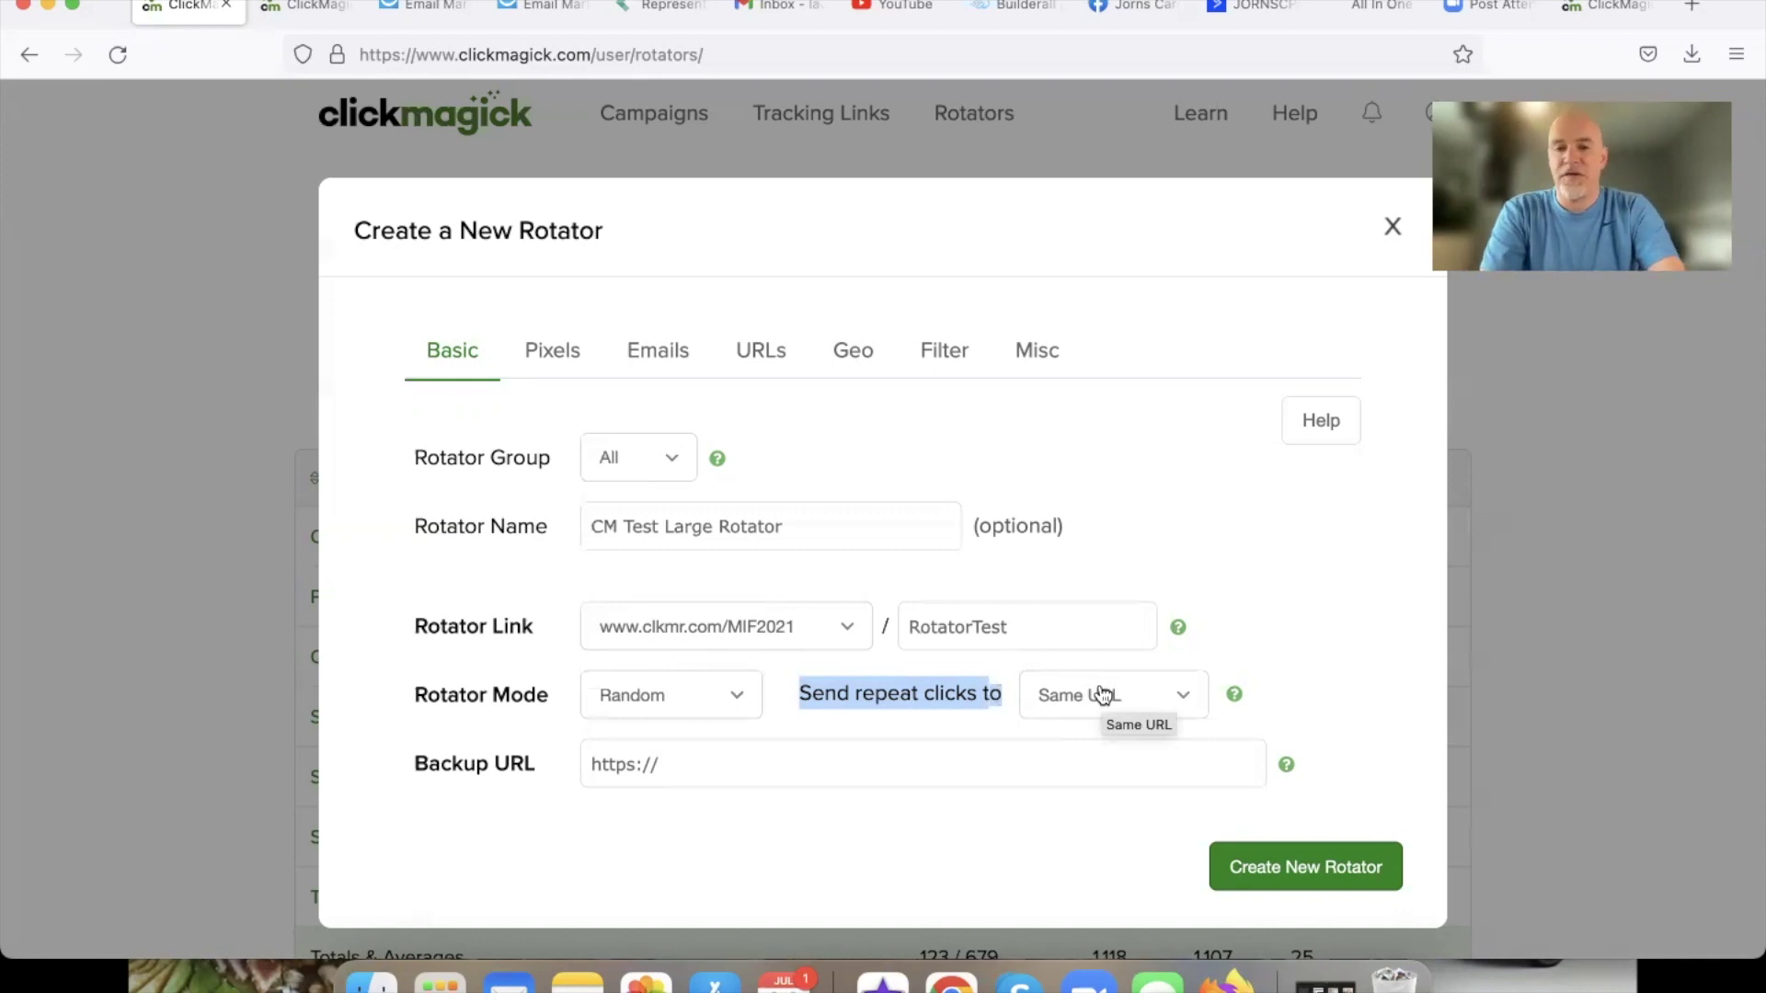
left_click(1116, 696)
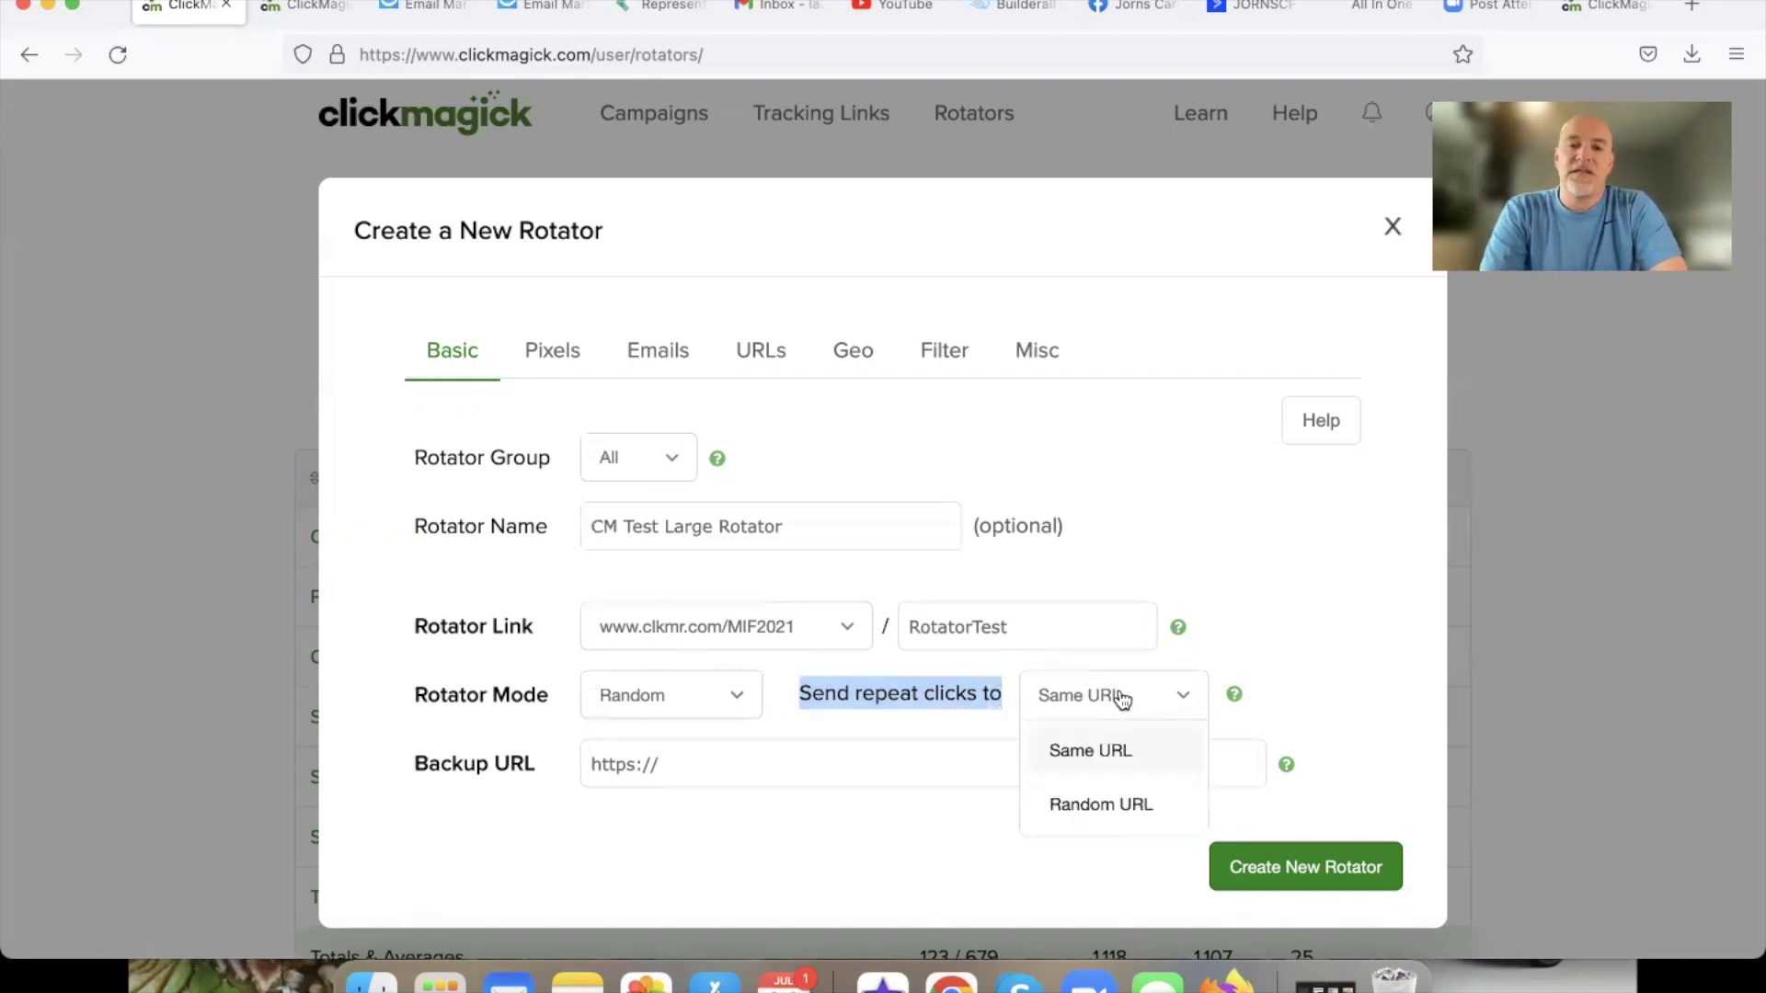
left_click(1101, 807)
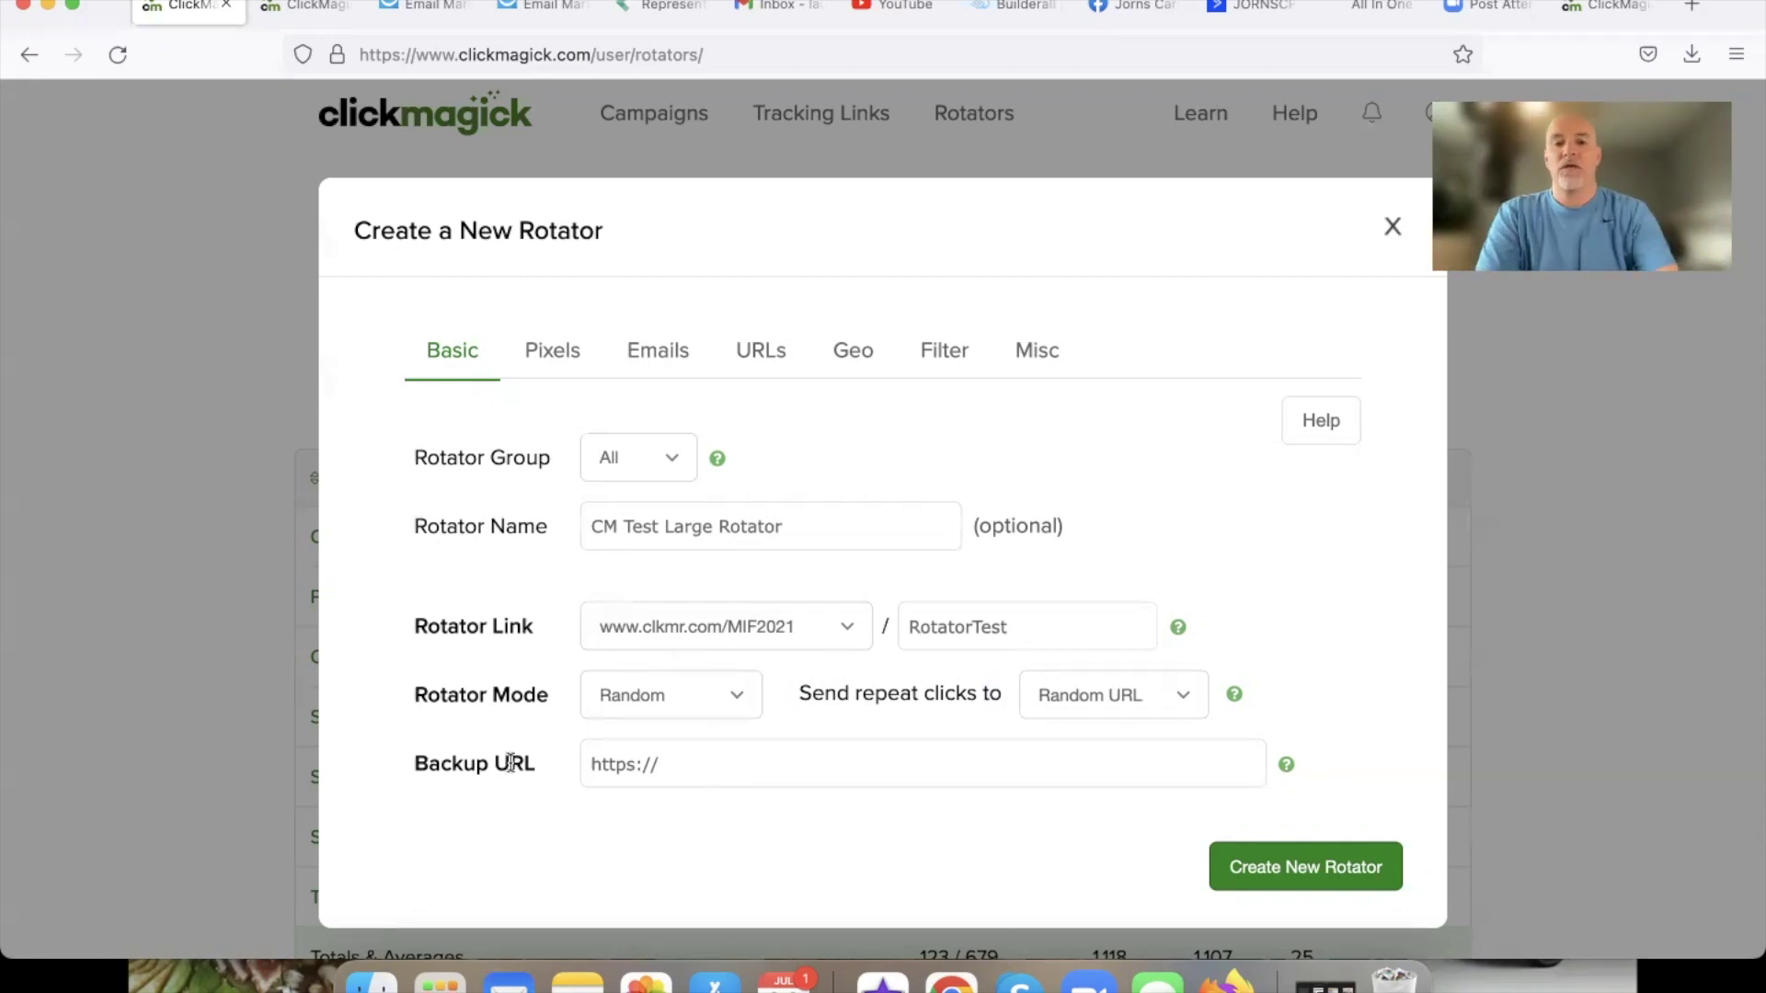
Replace the Backup URL placeholder with the capture page URL copied from Notes.
left_click_drag(539, 766, 411, 770)
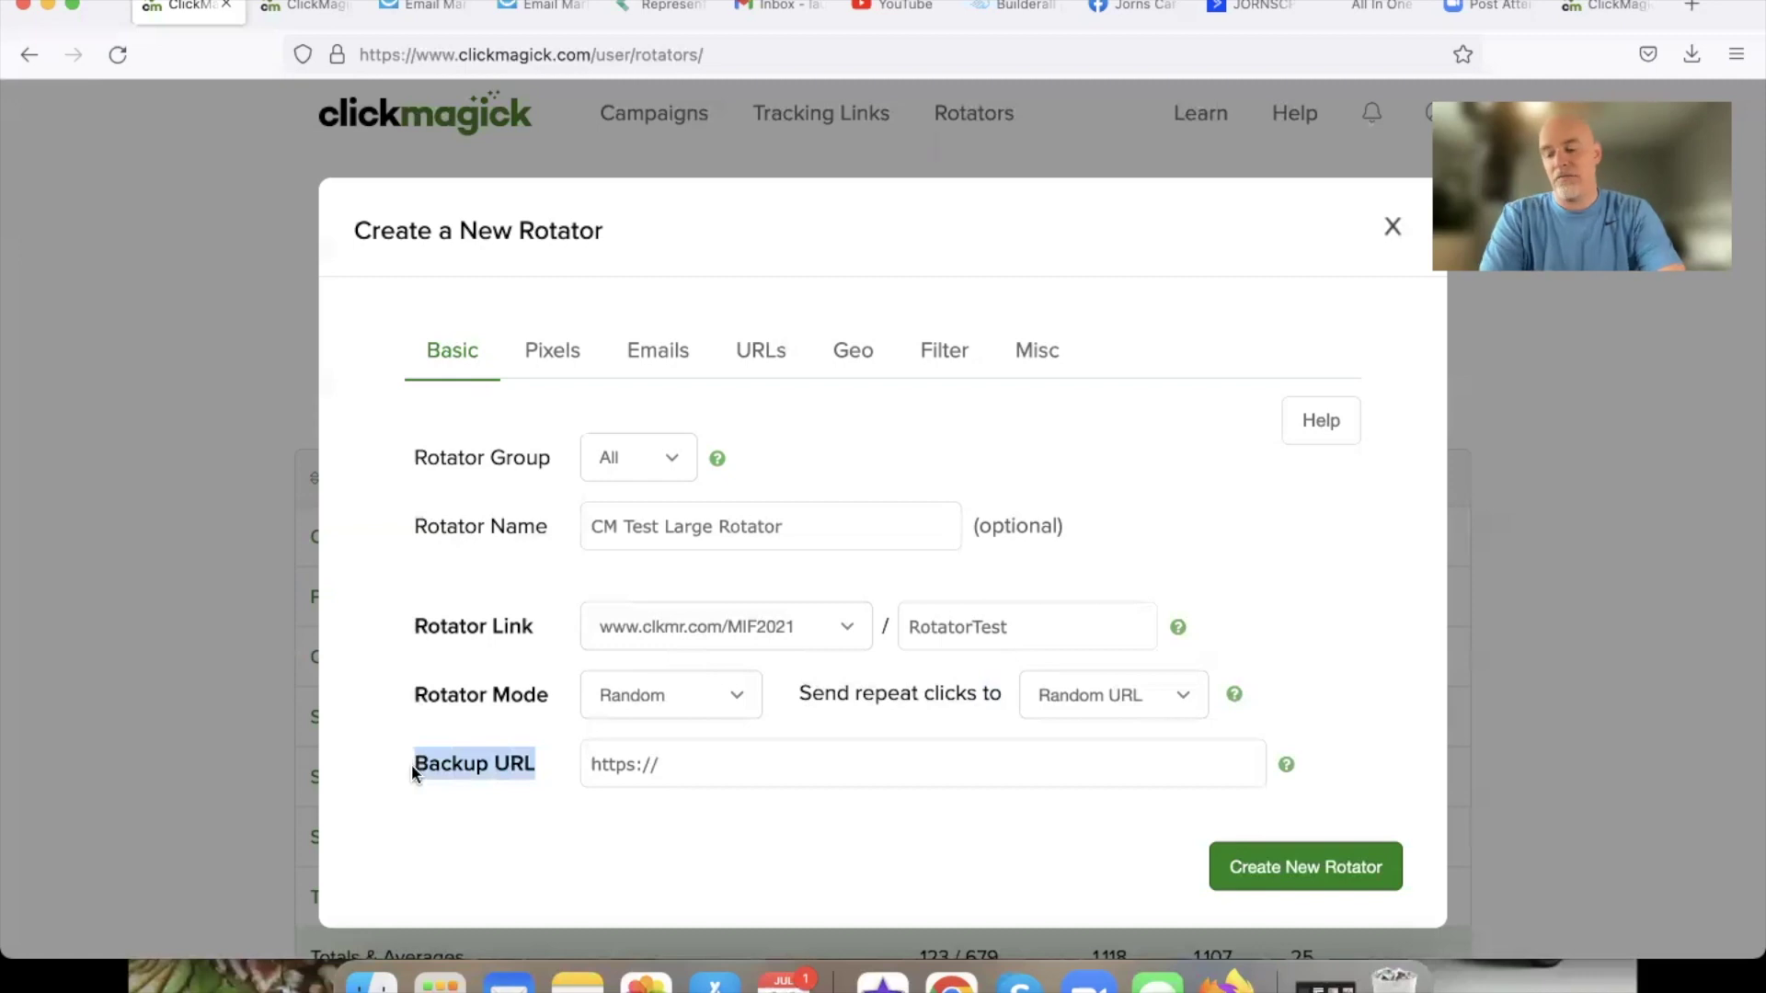
left_click(577, 979)
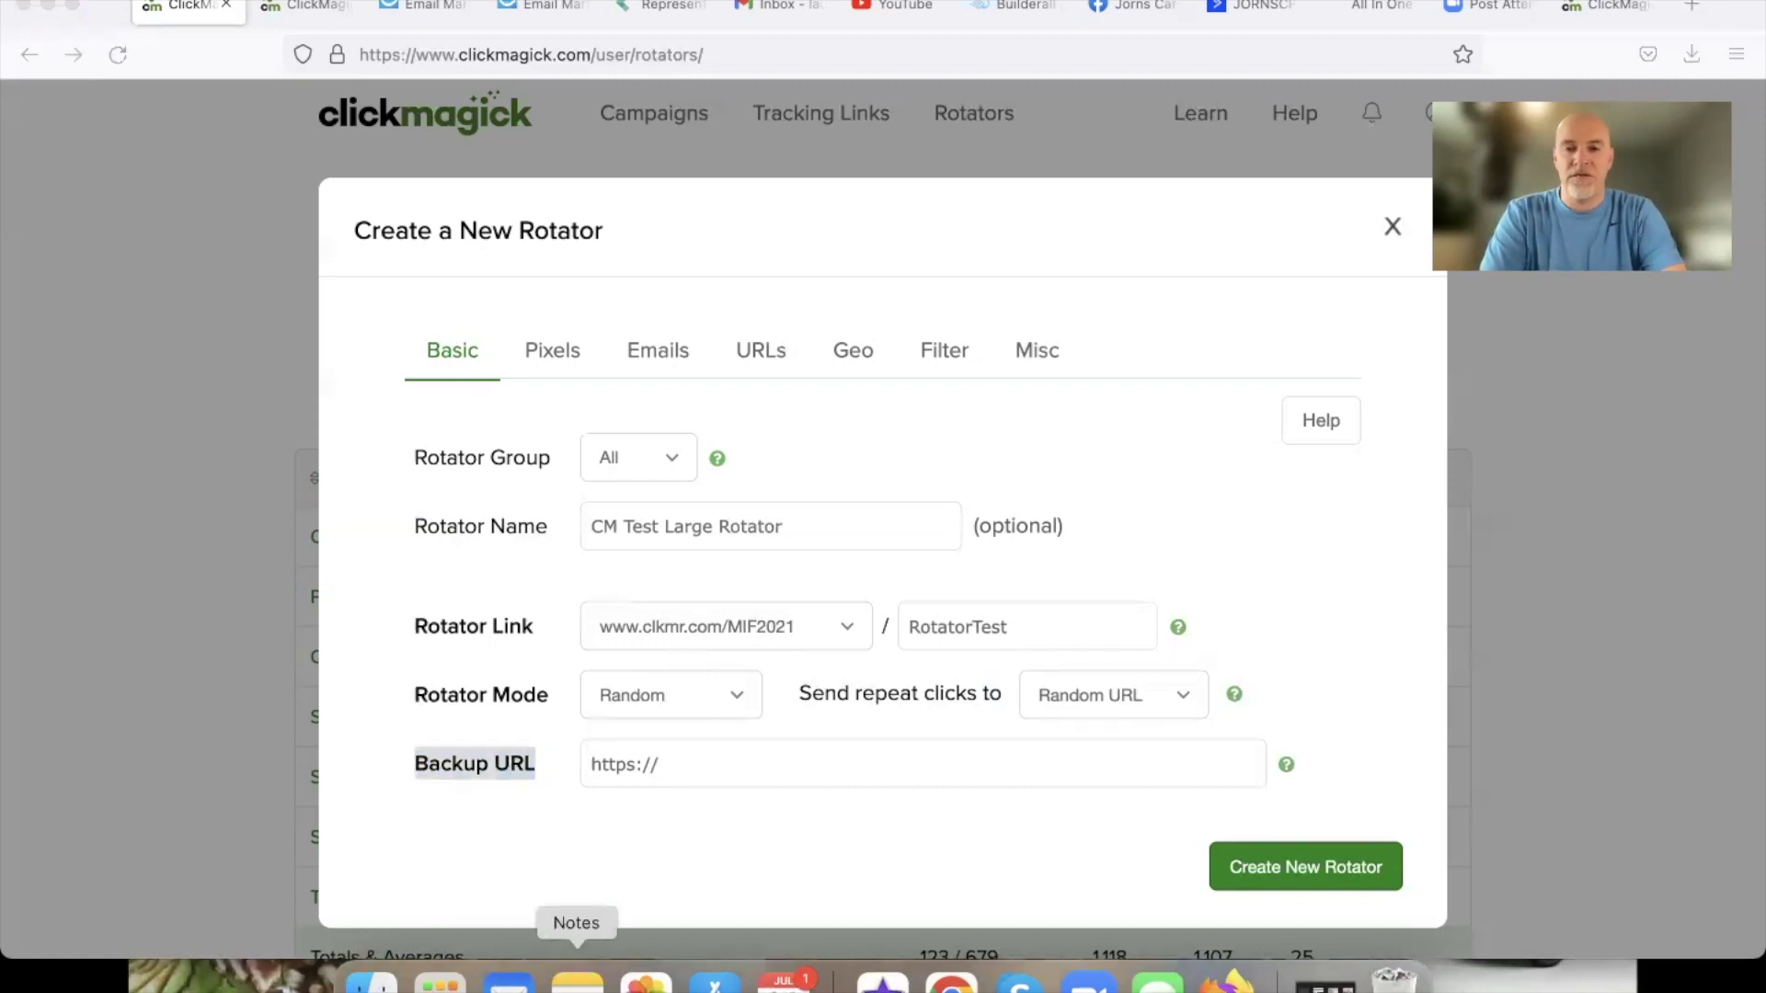
left_click_drag(1386, 654, 1043, 659)
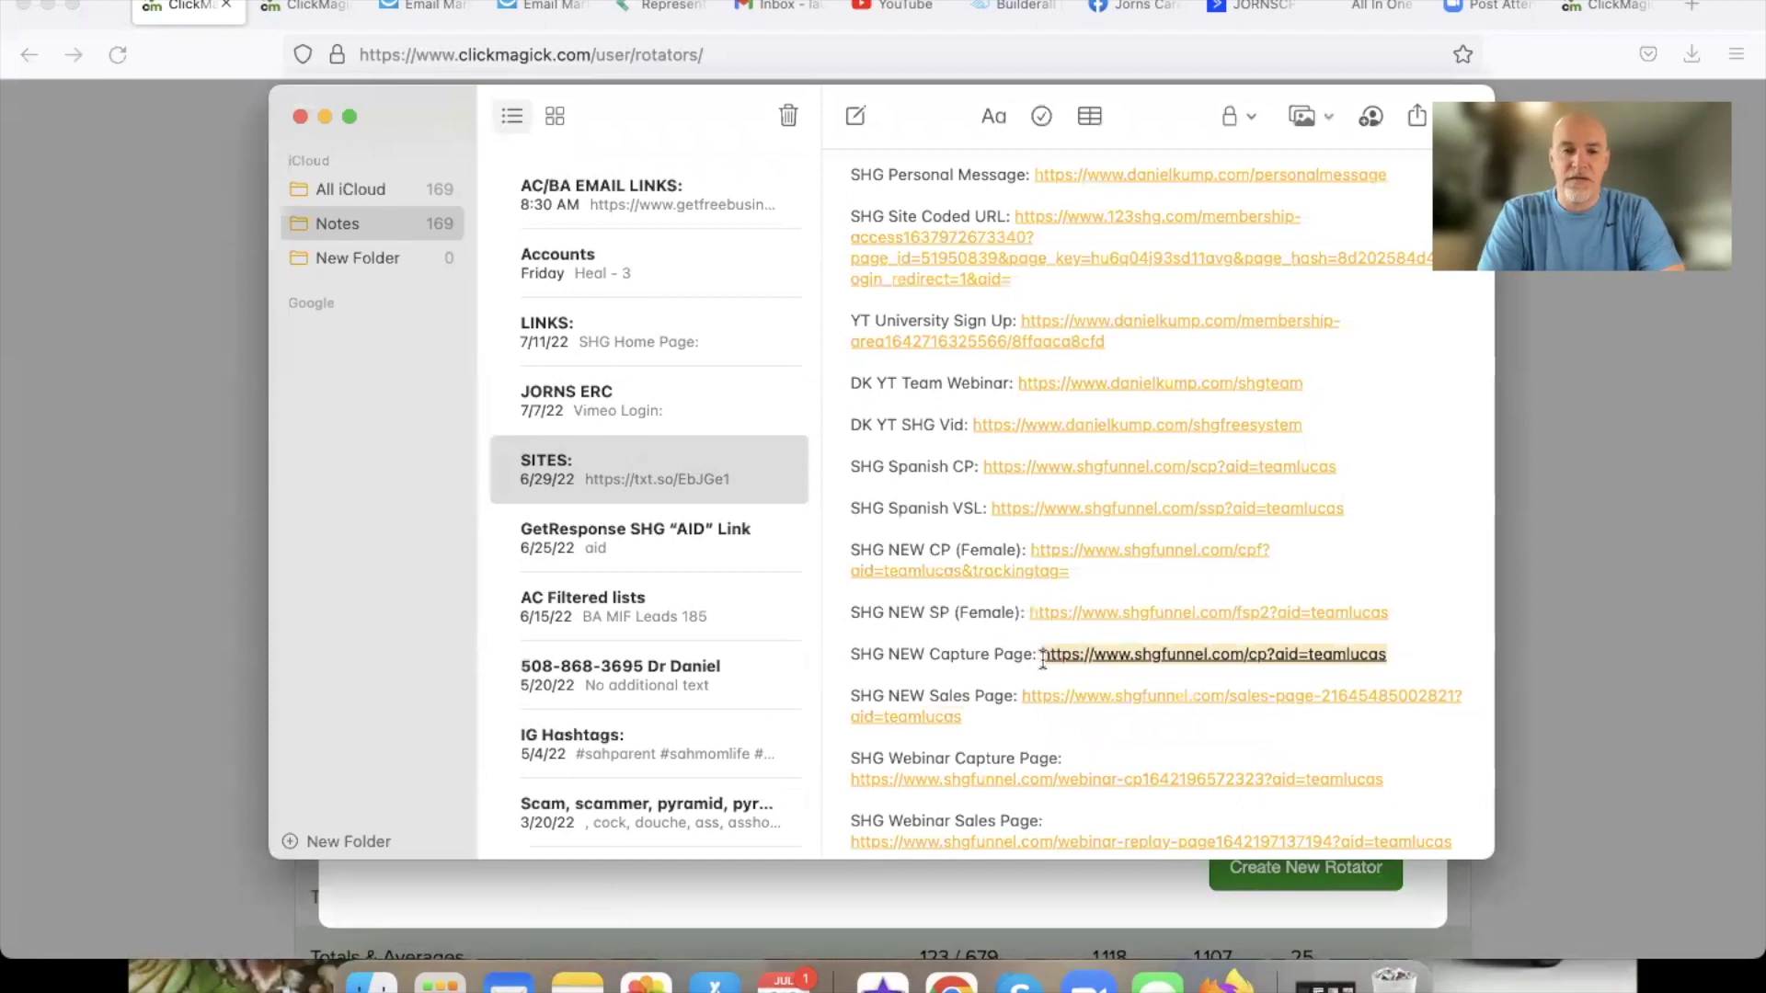
key("super+c")
key("super+Tab")
triple_click(821, 761)
key("BackSpace")
key("super+v")
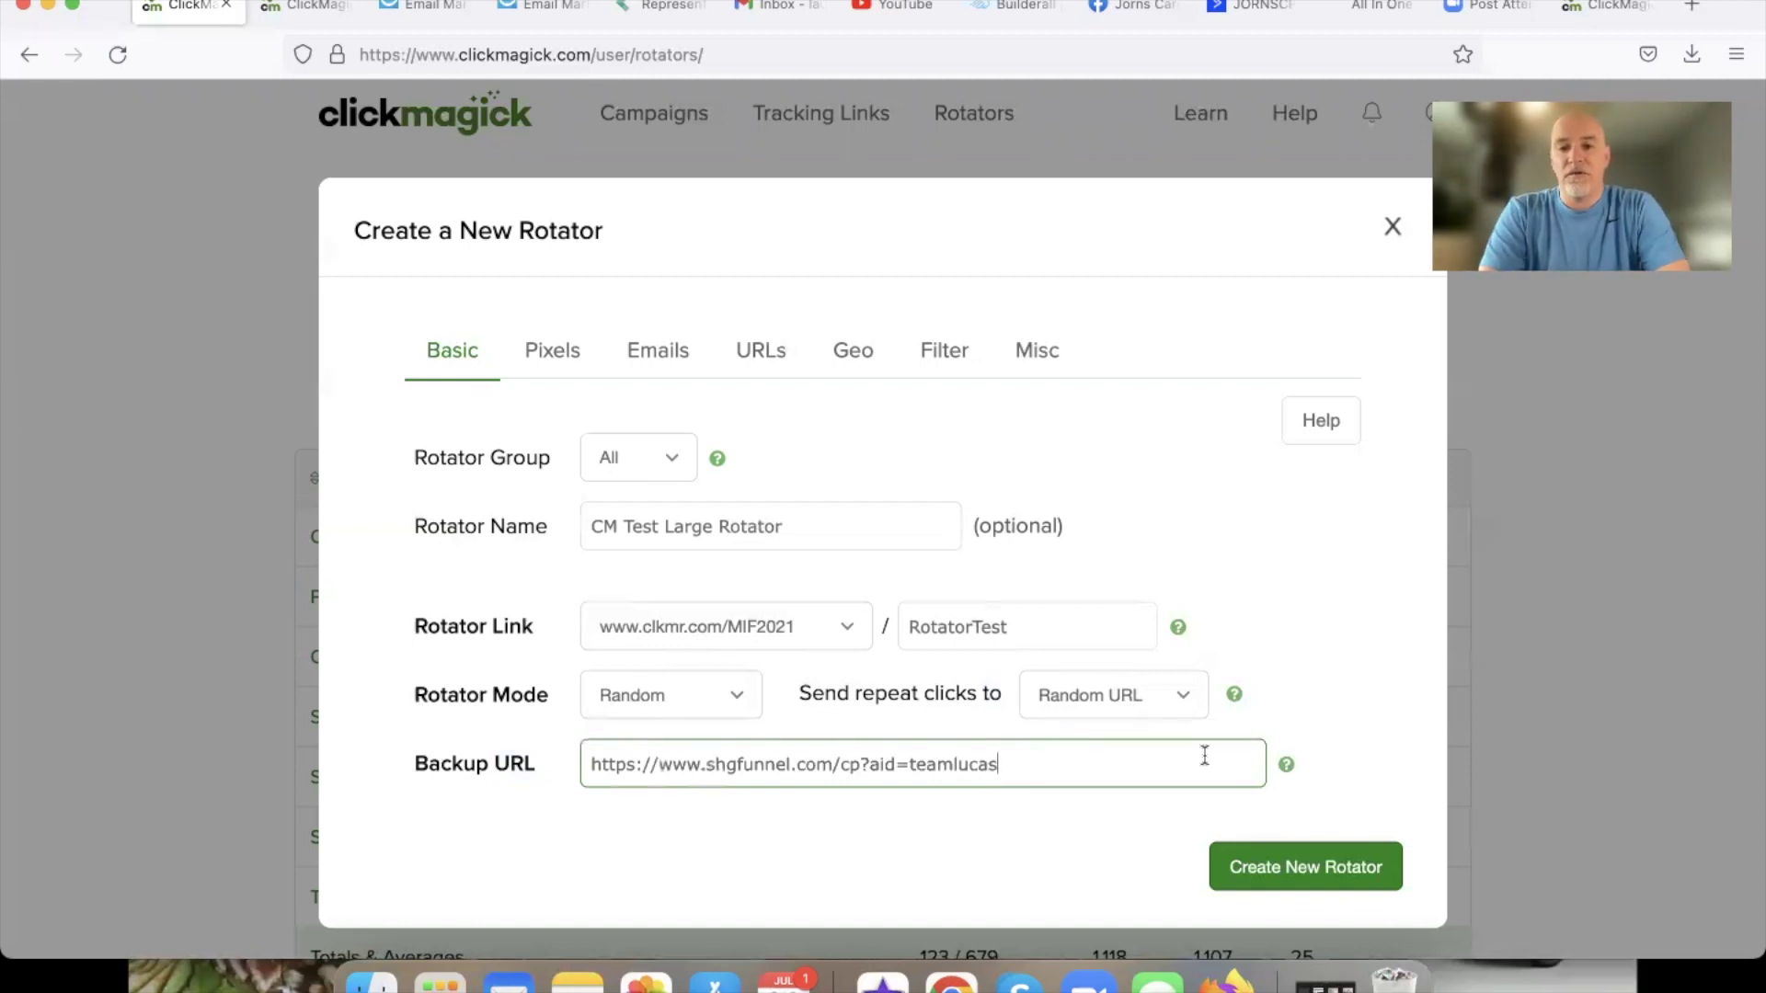
Save the rotator and find CM Test Large Rotator, in Random mode, on page 1 of the list.
left_click(1287, 883)
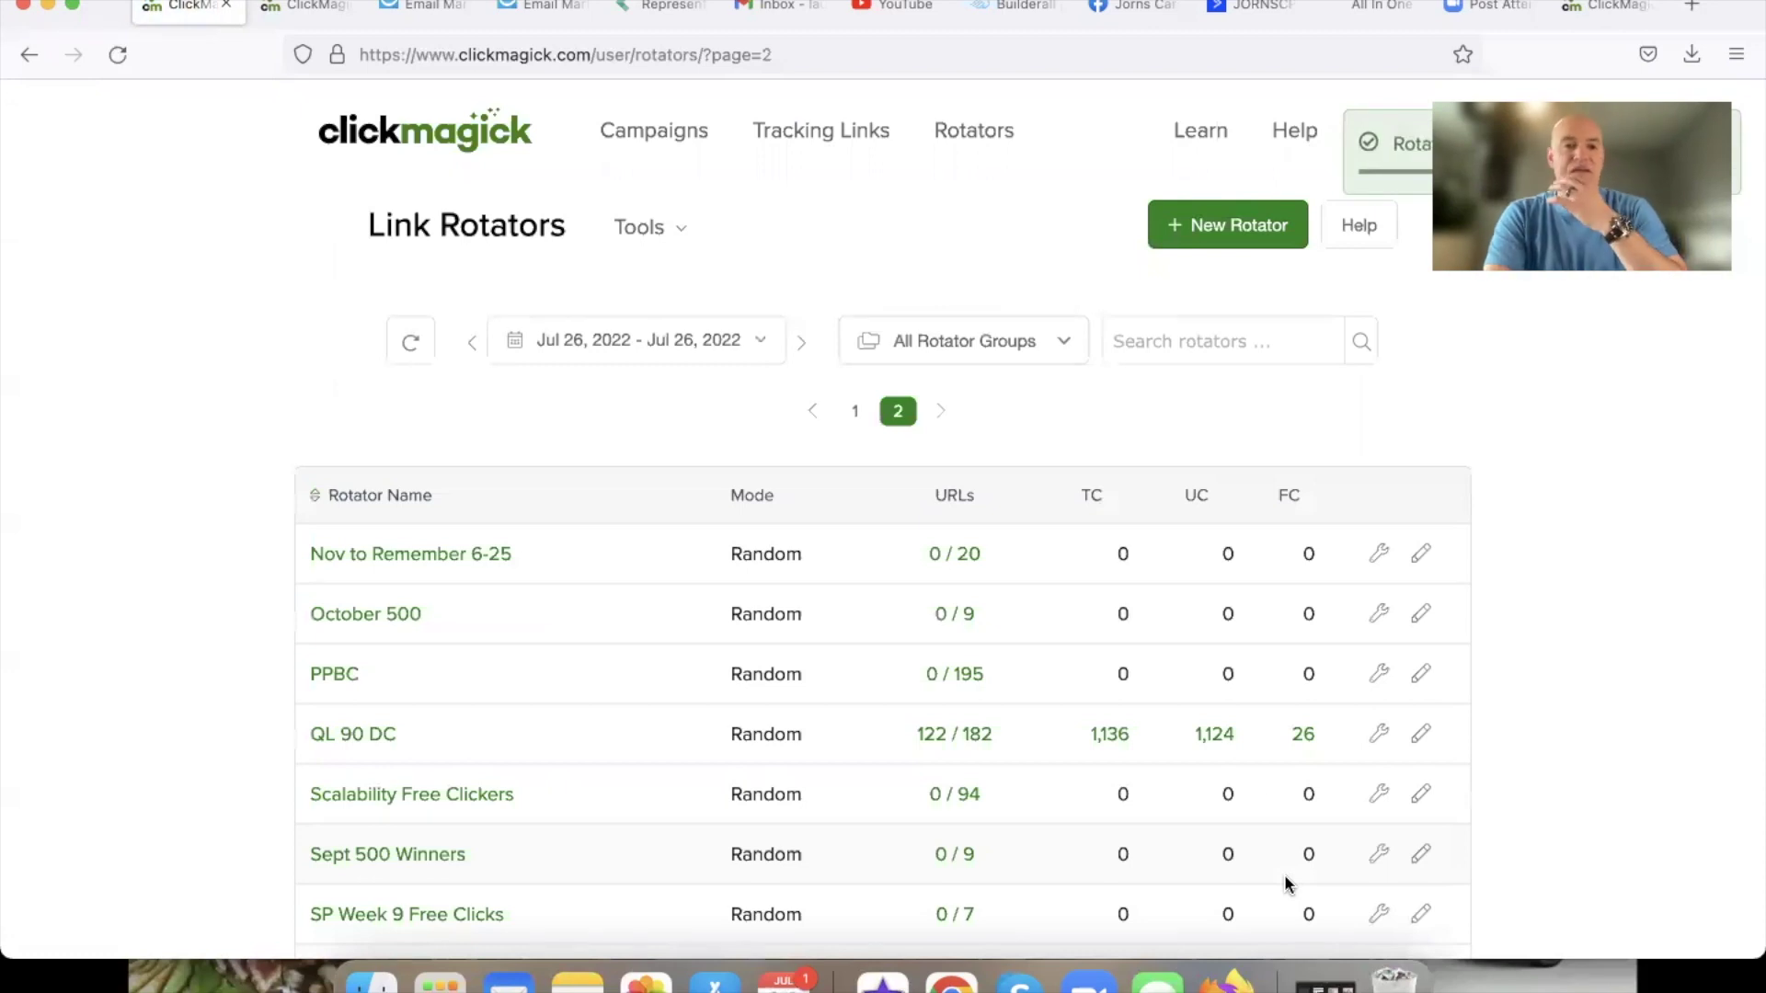
scroll(604, 765, "down", 3)
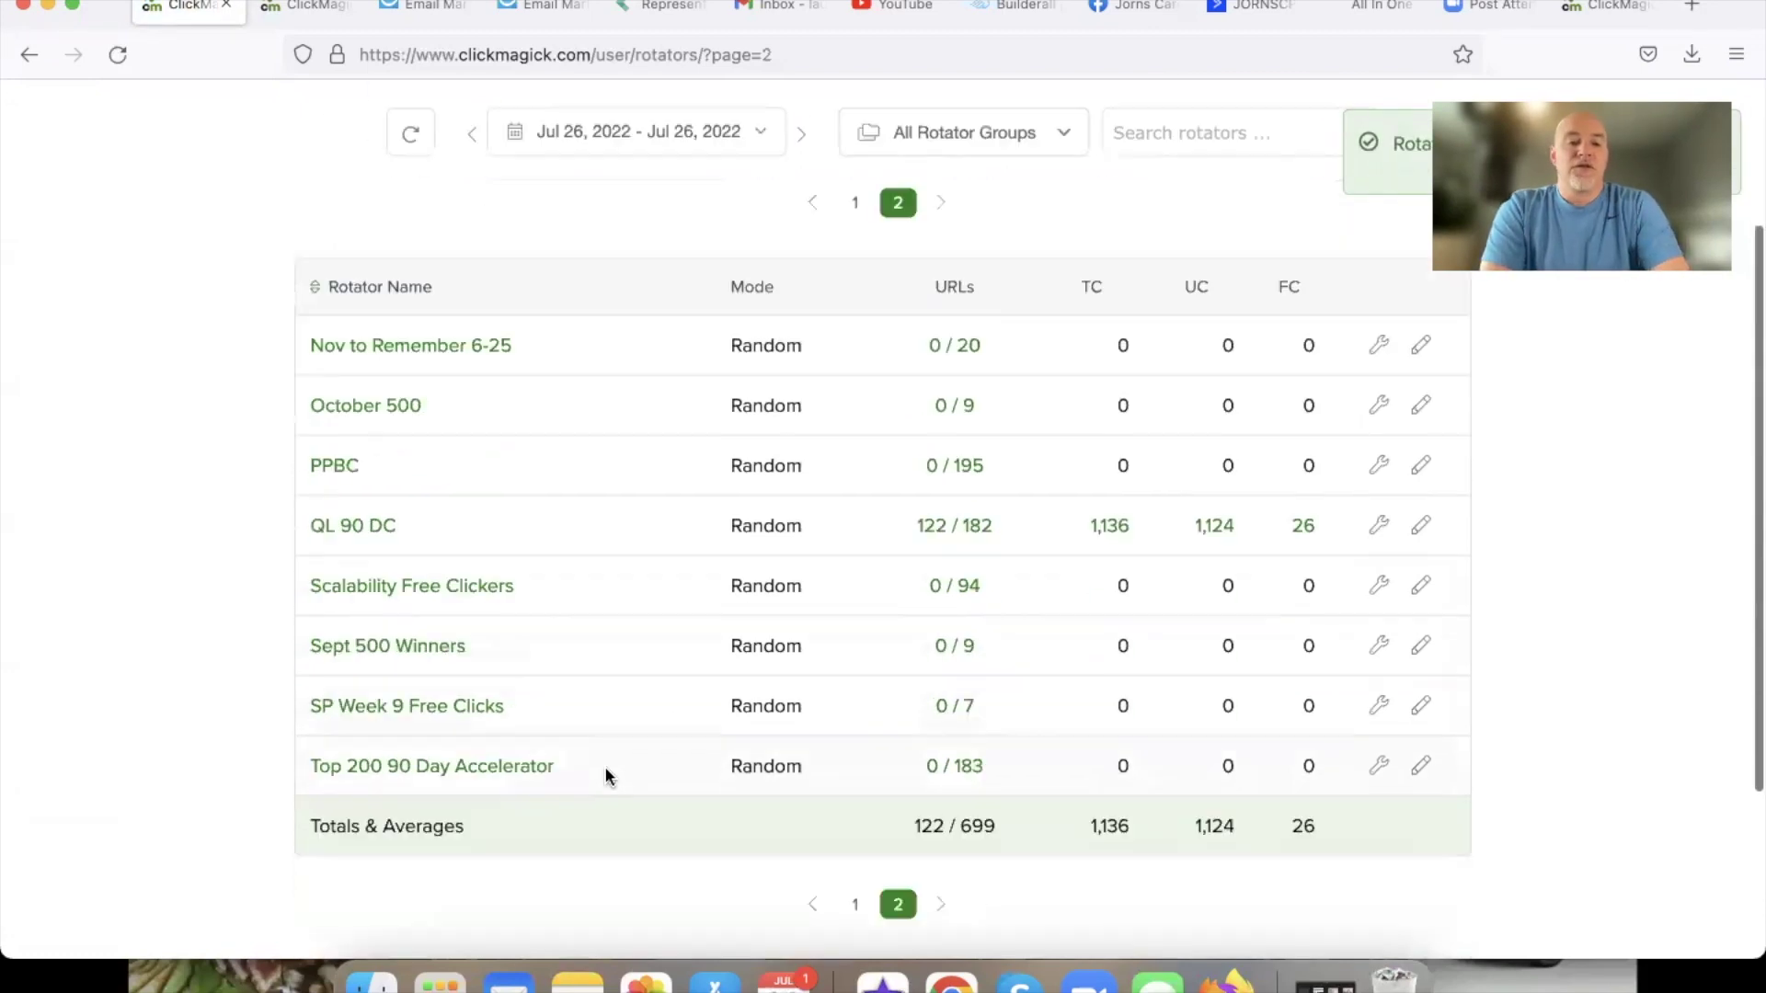
scroll(604, 778, "up", 2)
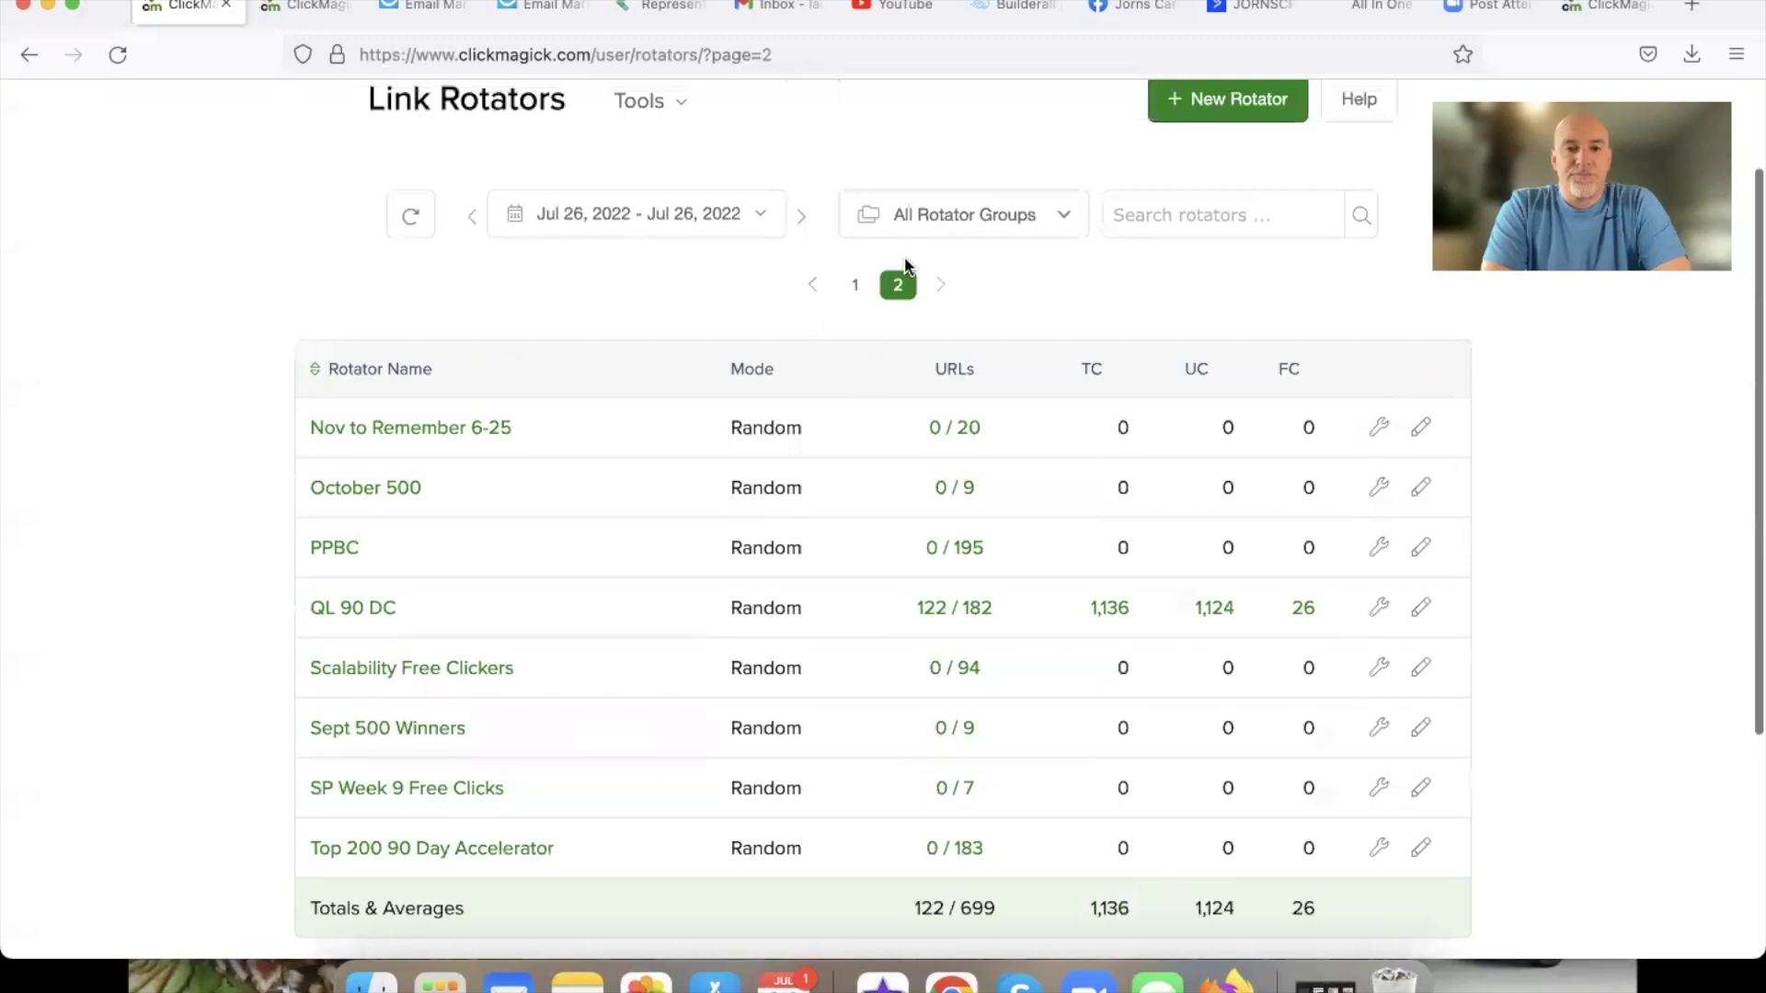
left_click(855, 285)
scroll(798, 524, "down", 2)
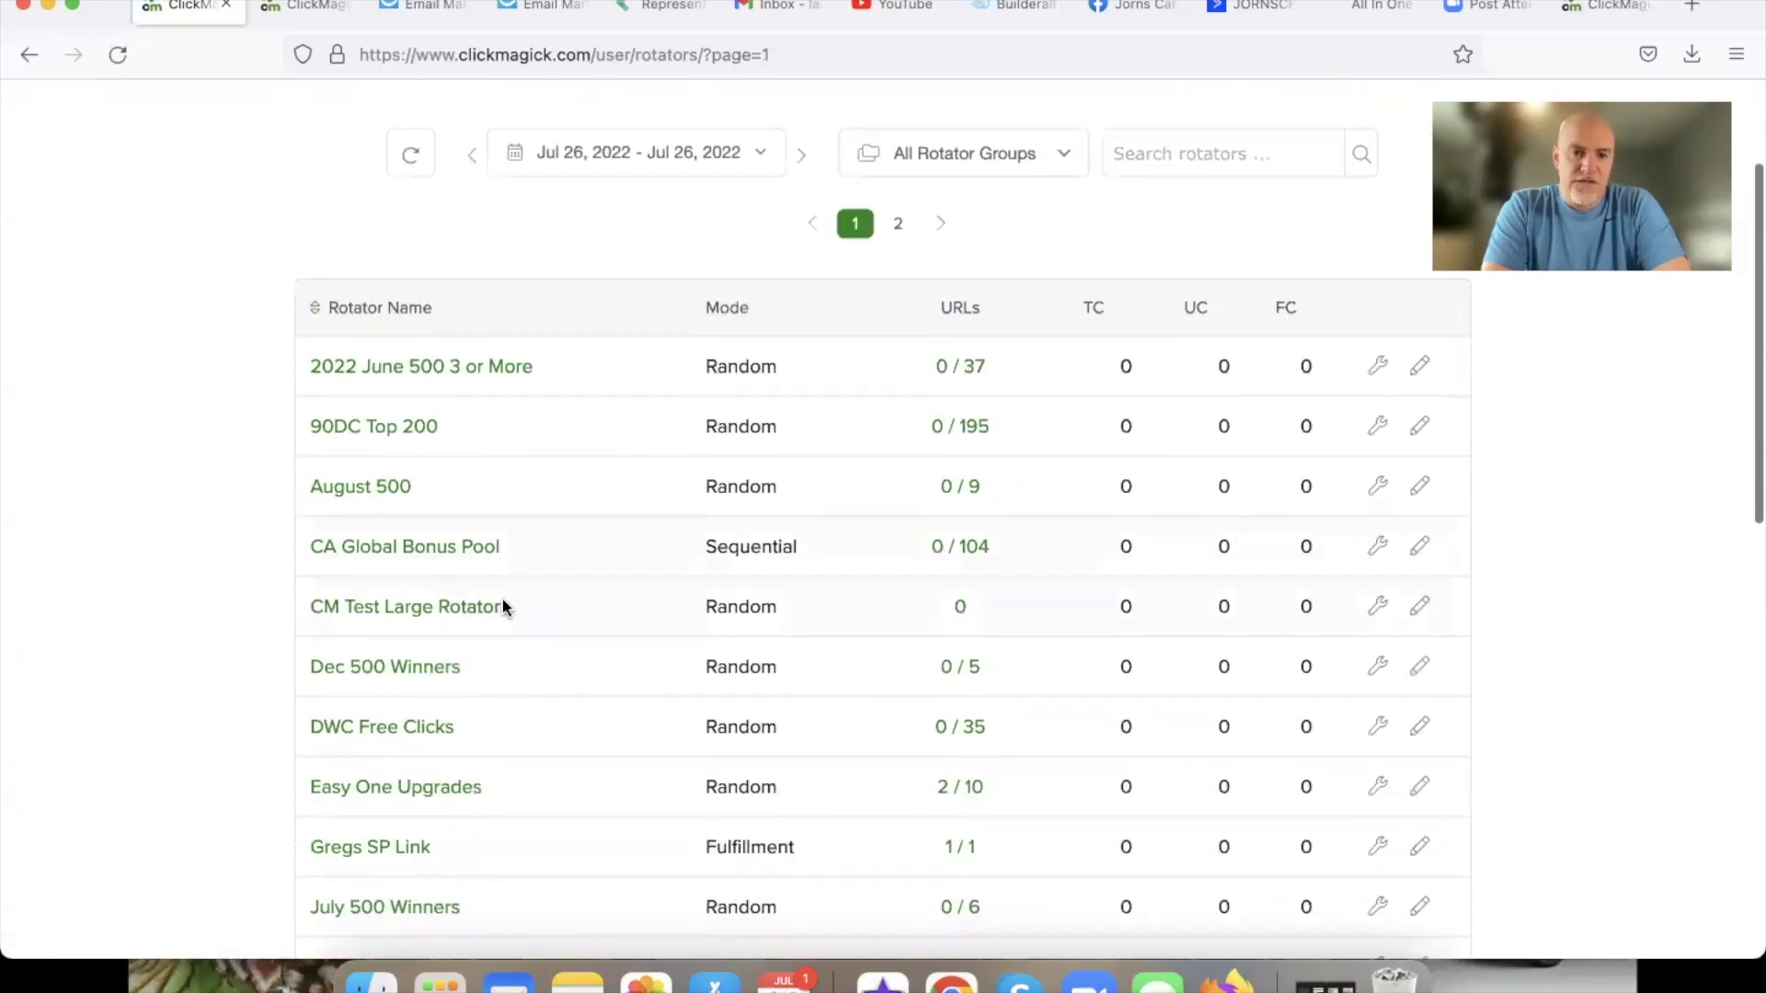
left_click_drag(495, 615, 316, 623)
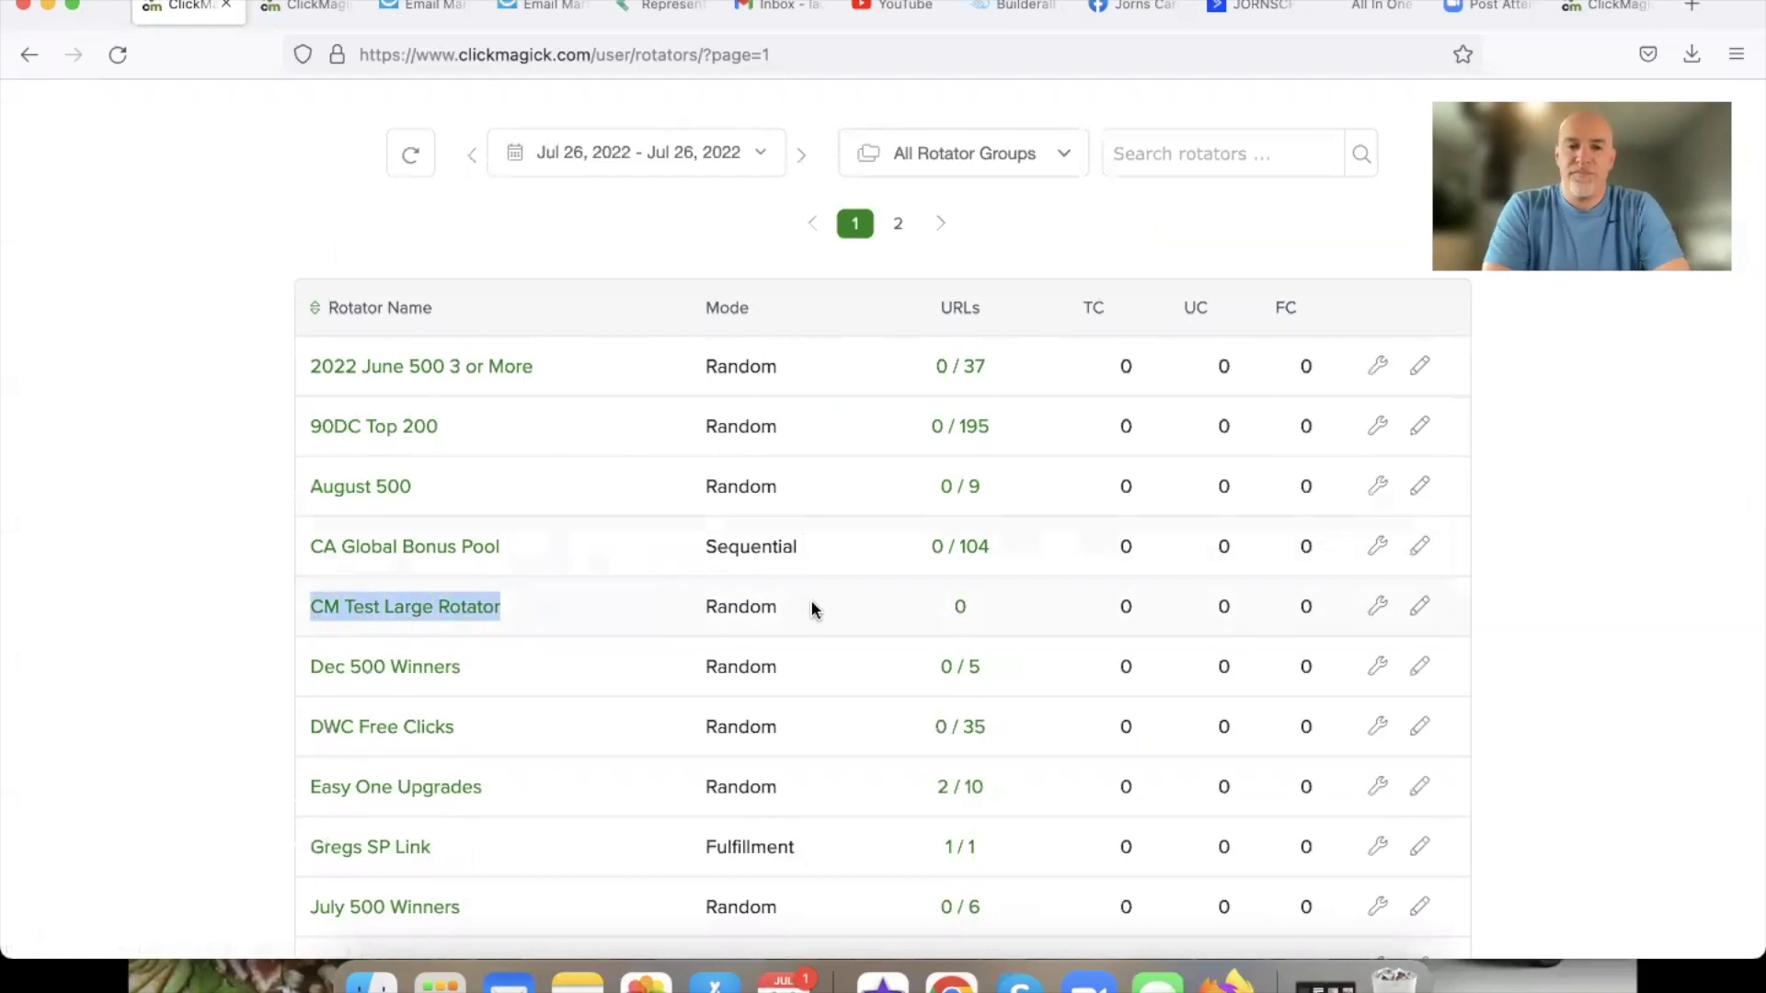
left_click_drag(779, 607, 689, 607)
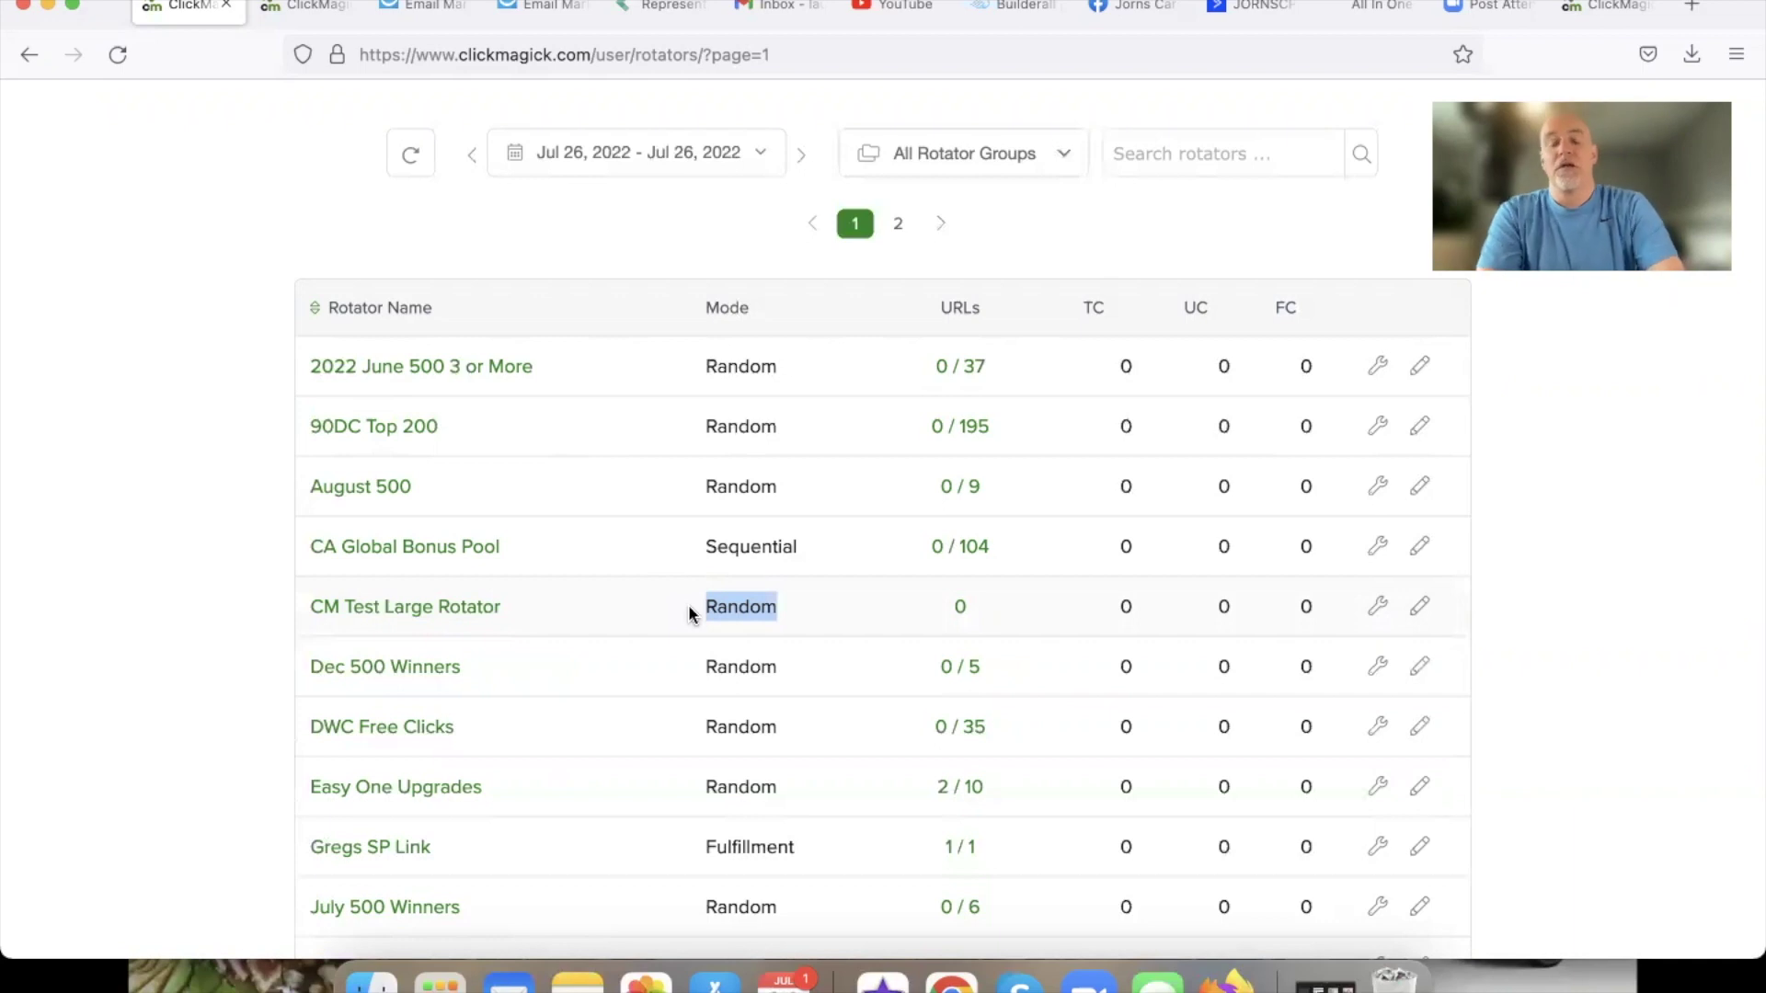
Open the live MAIN SHG CP social page from Builderall Cheetah, copy its address, and return to ClickMagick.
left_click(817, 626)
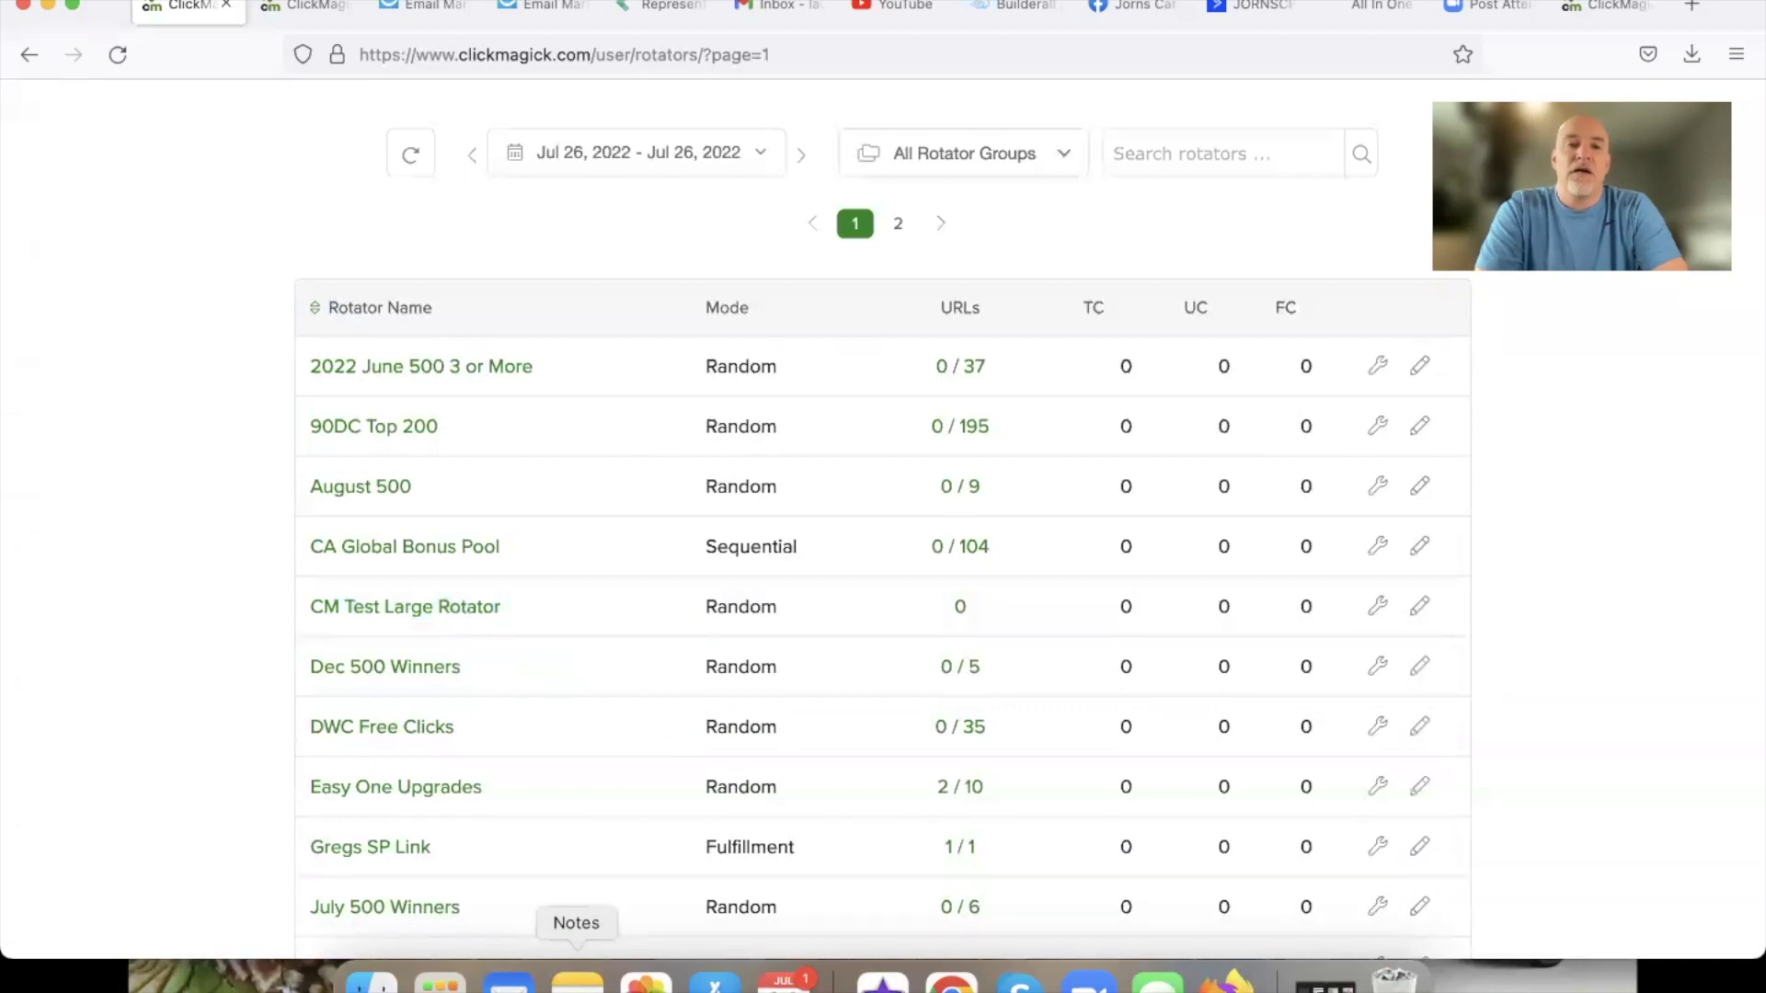
key("super+Tab")
key("super+Tab")
key("super+Tab")
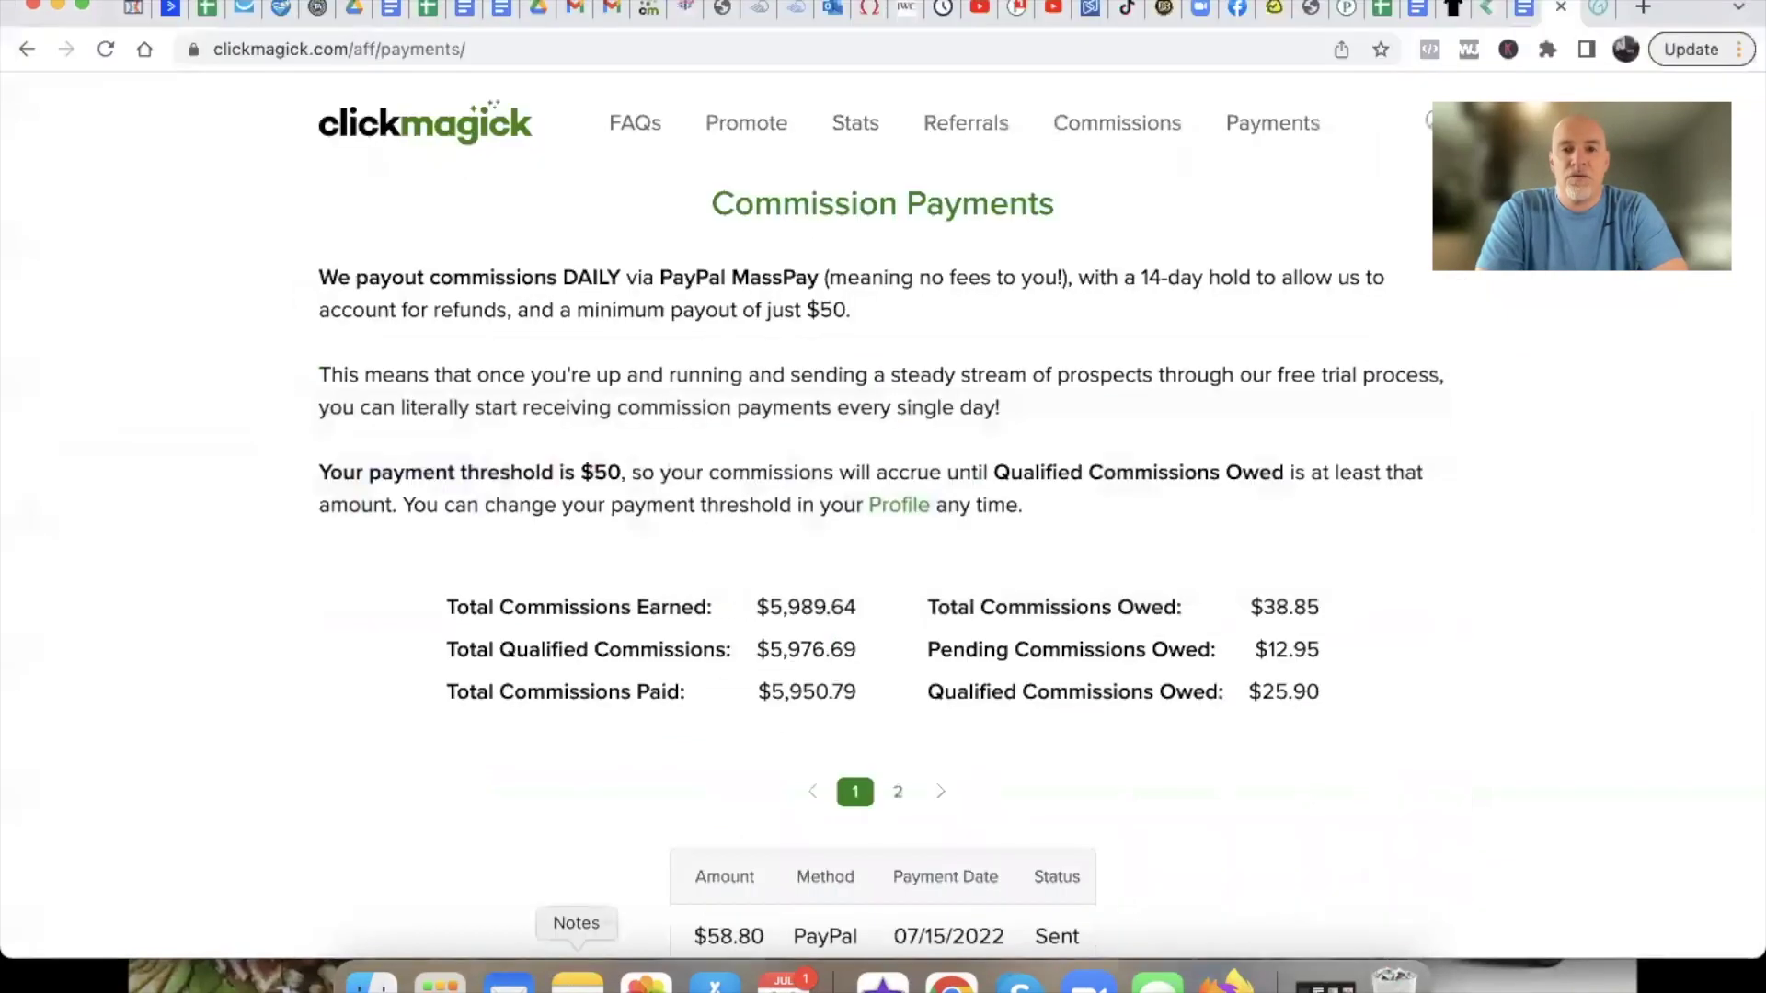
left_click(723, 10)
scroll(1244, 601, "up", 5)
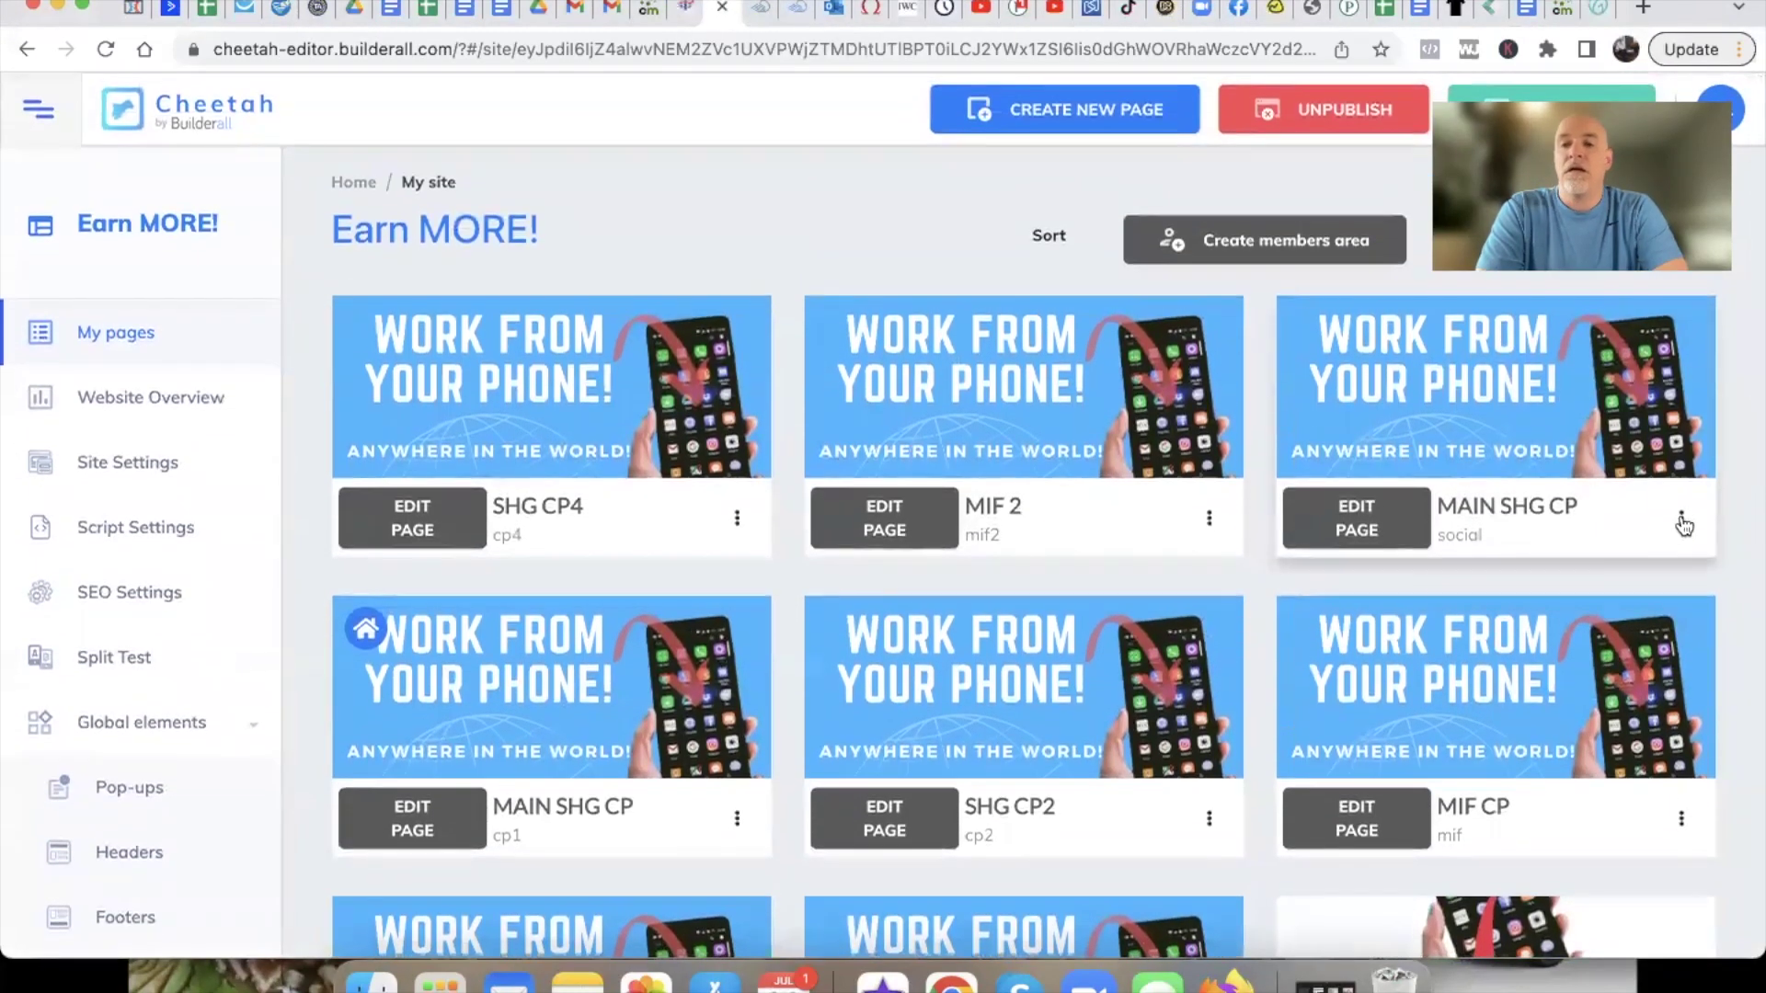
left_click(1681, 519)
left_click(1545, 679)
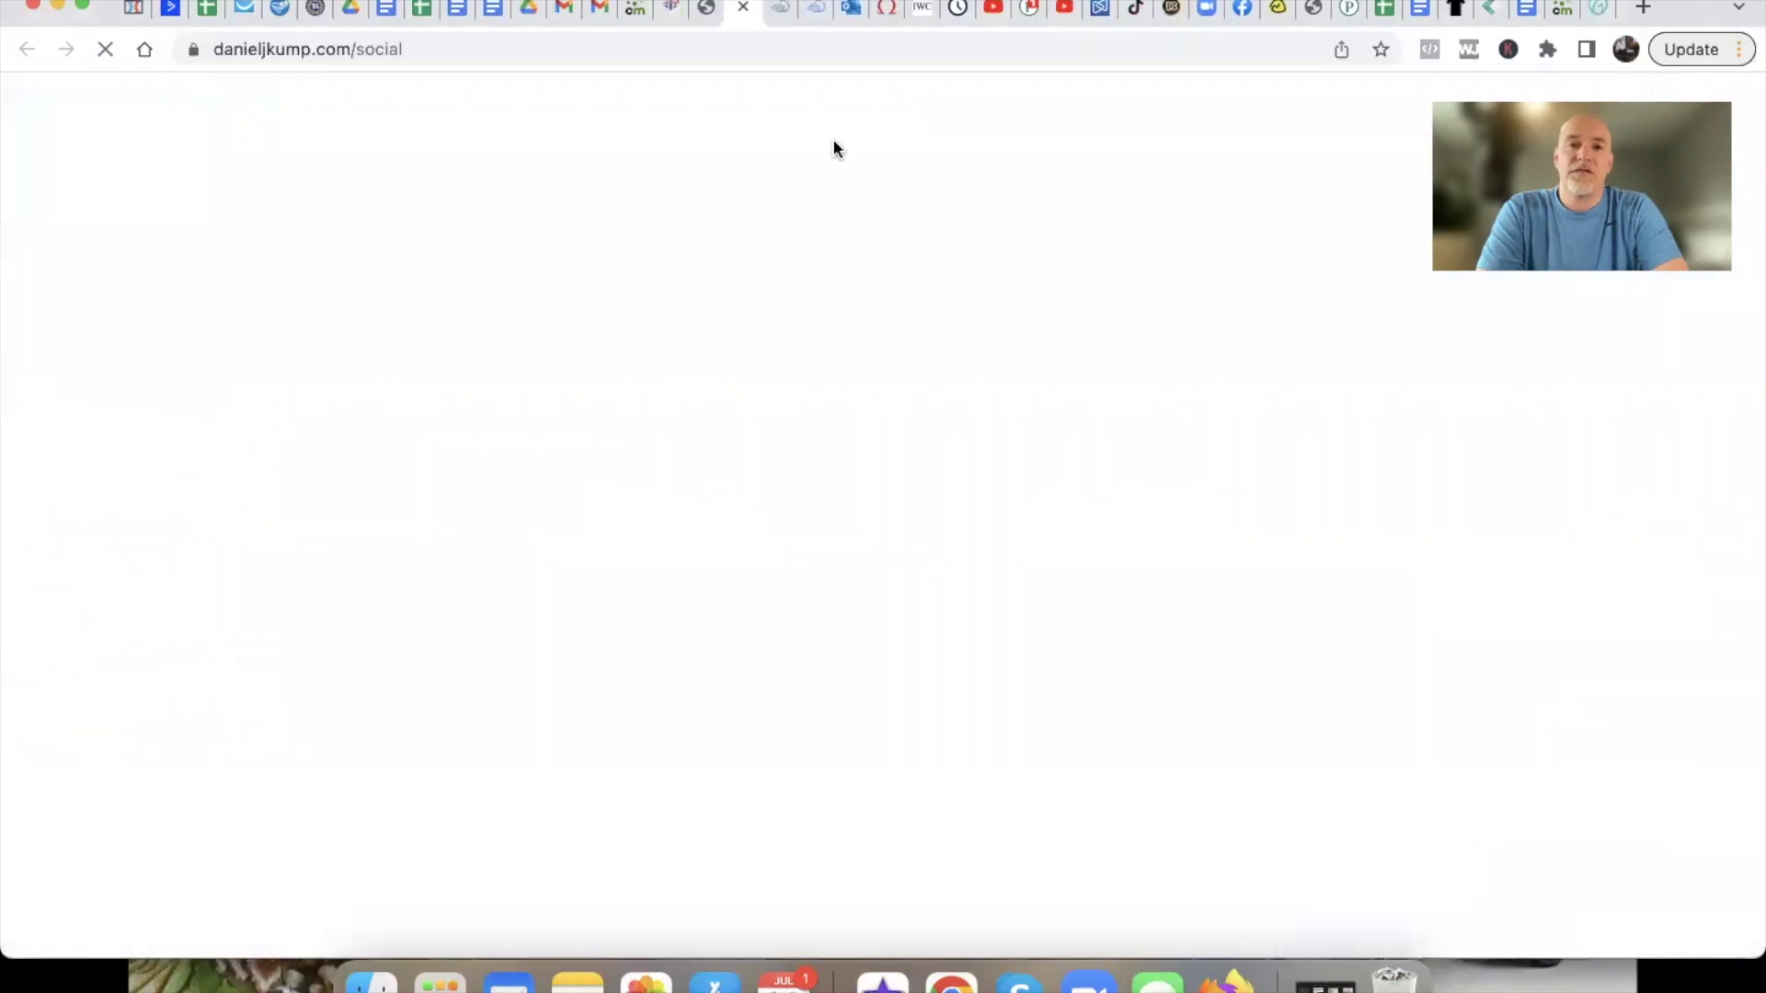
left_click(576, 49)
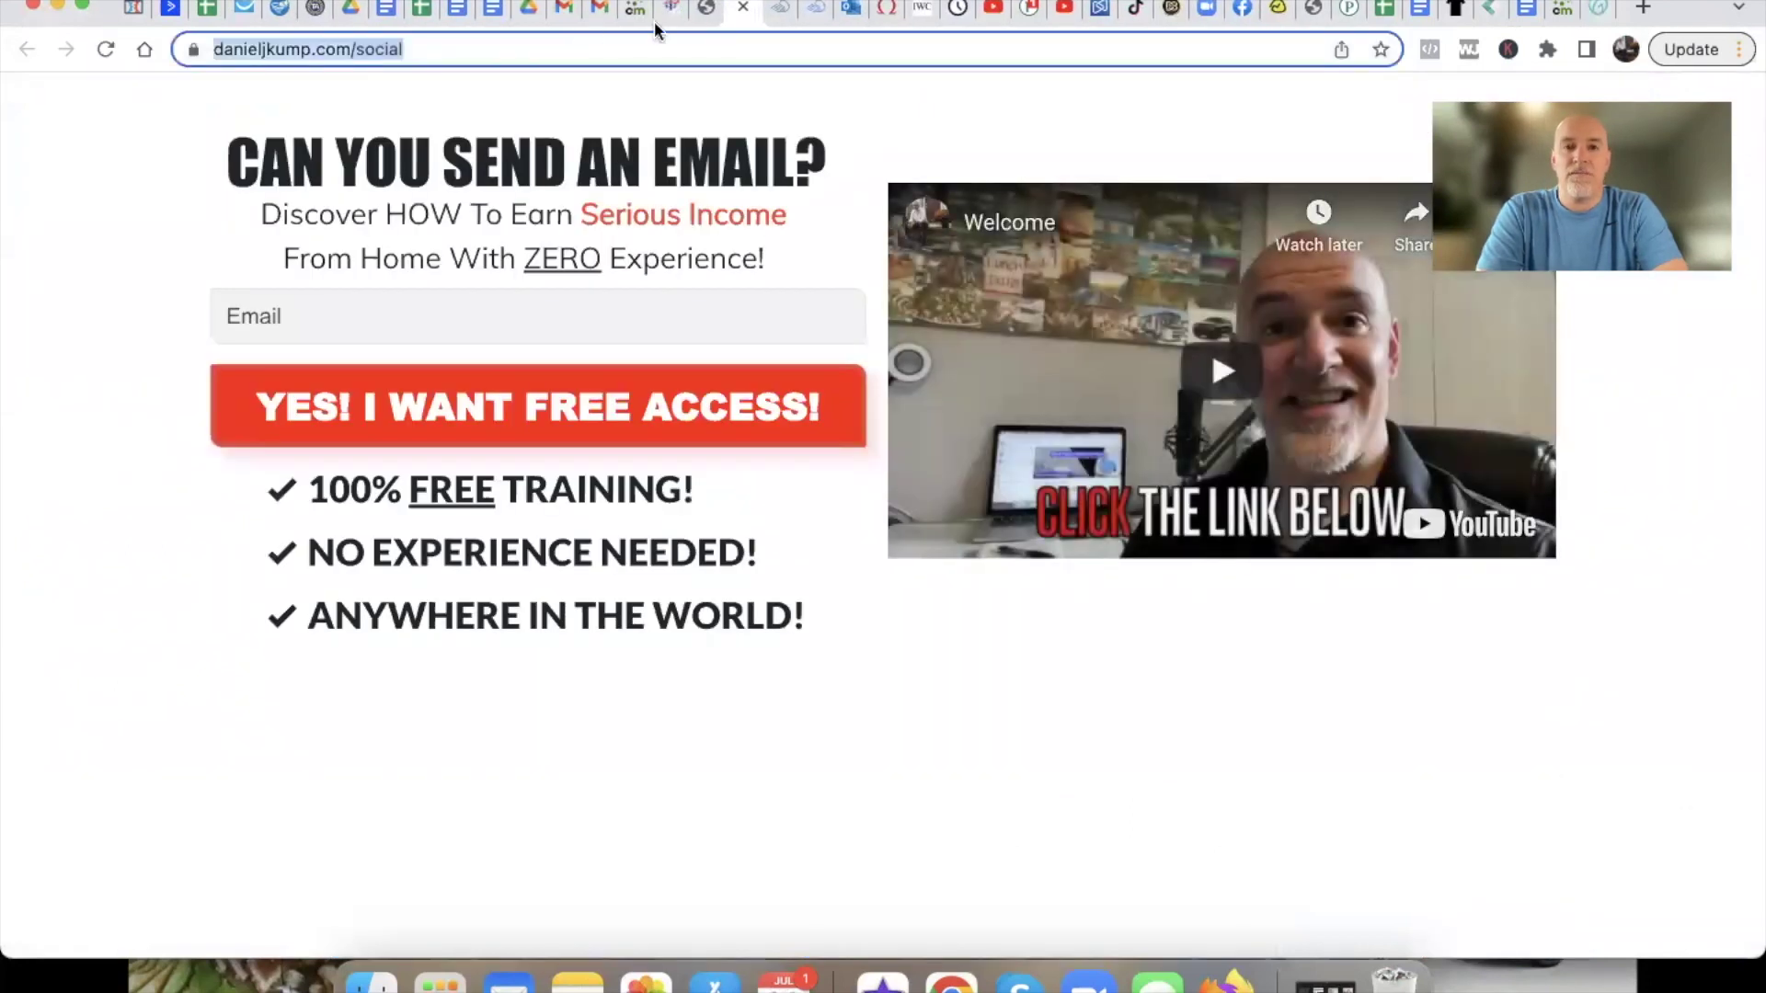
left_click(743, 8)
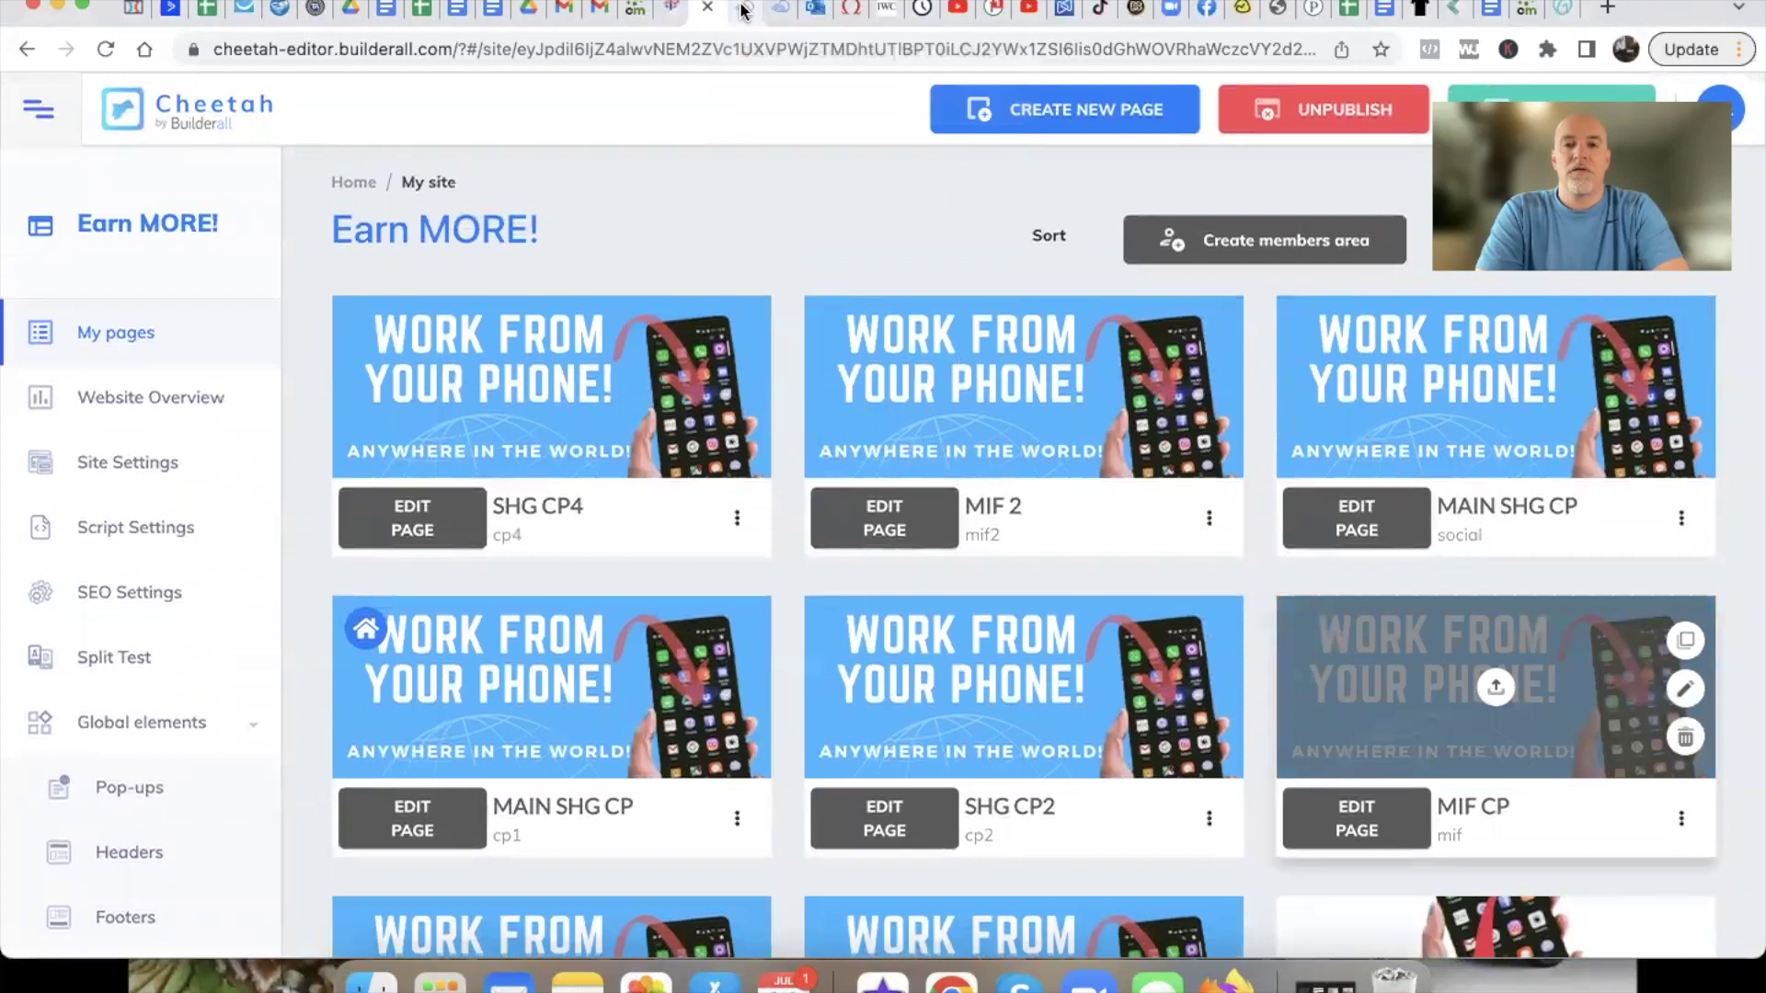
key("super+Tab")
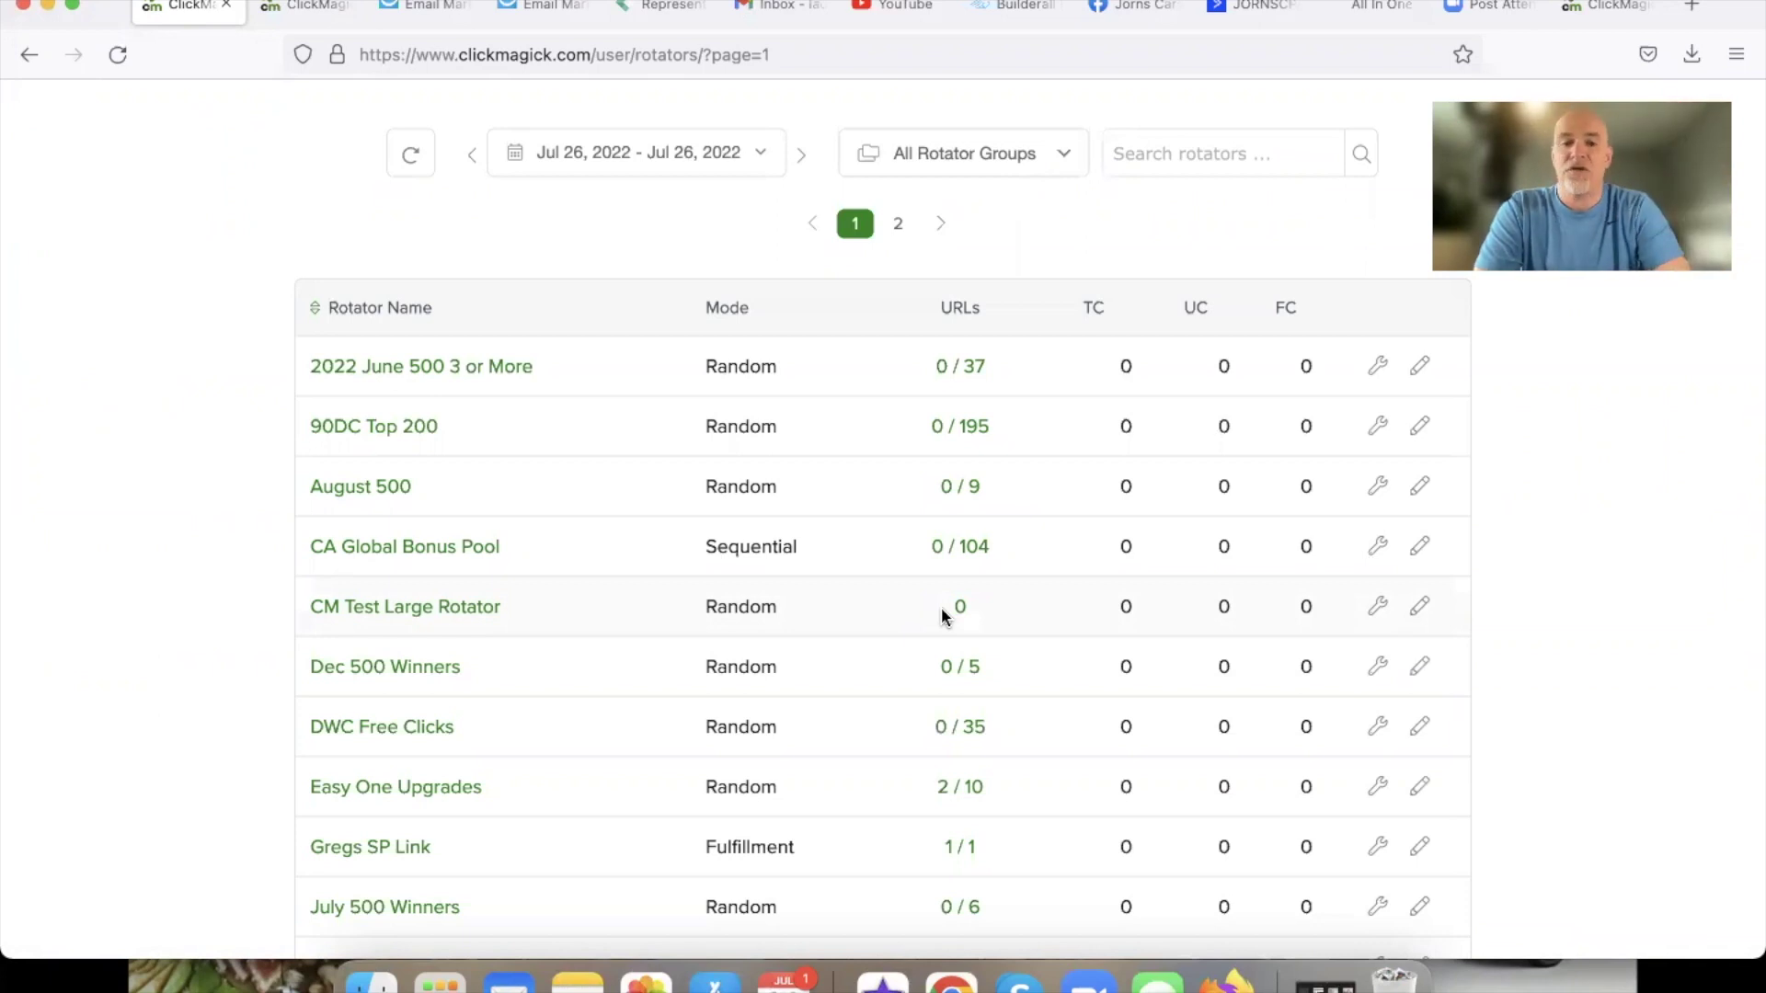
left_click(1378, 607)
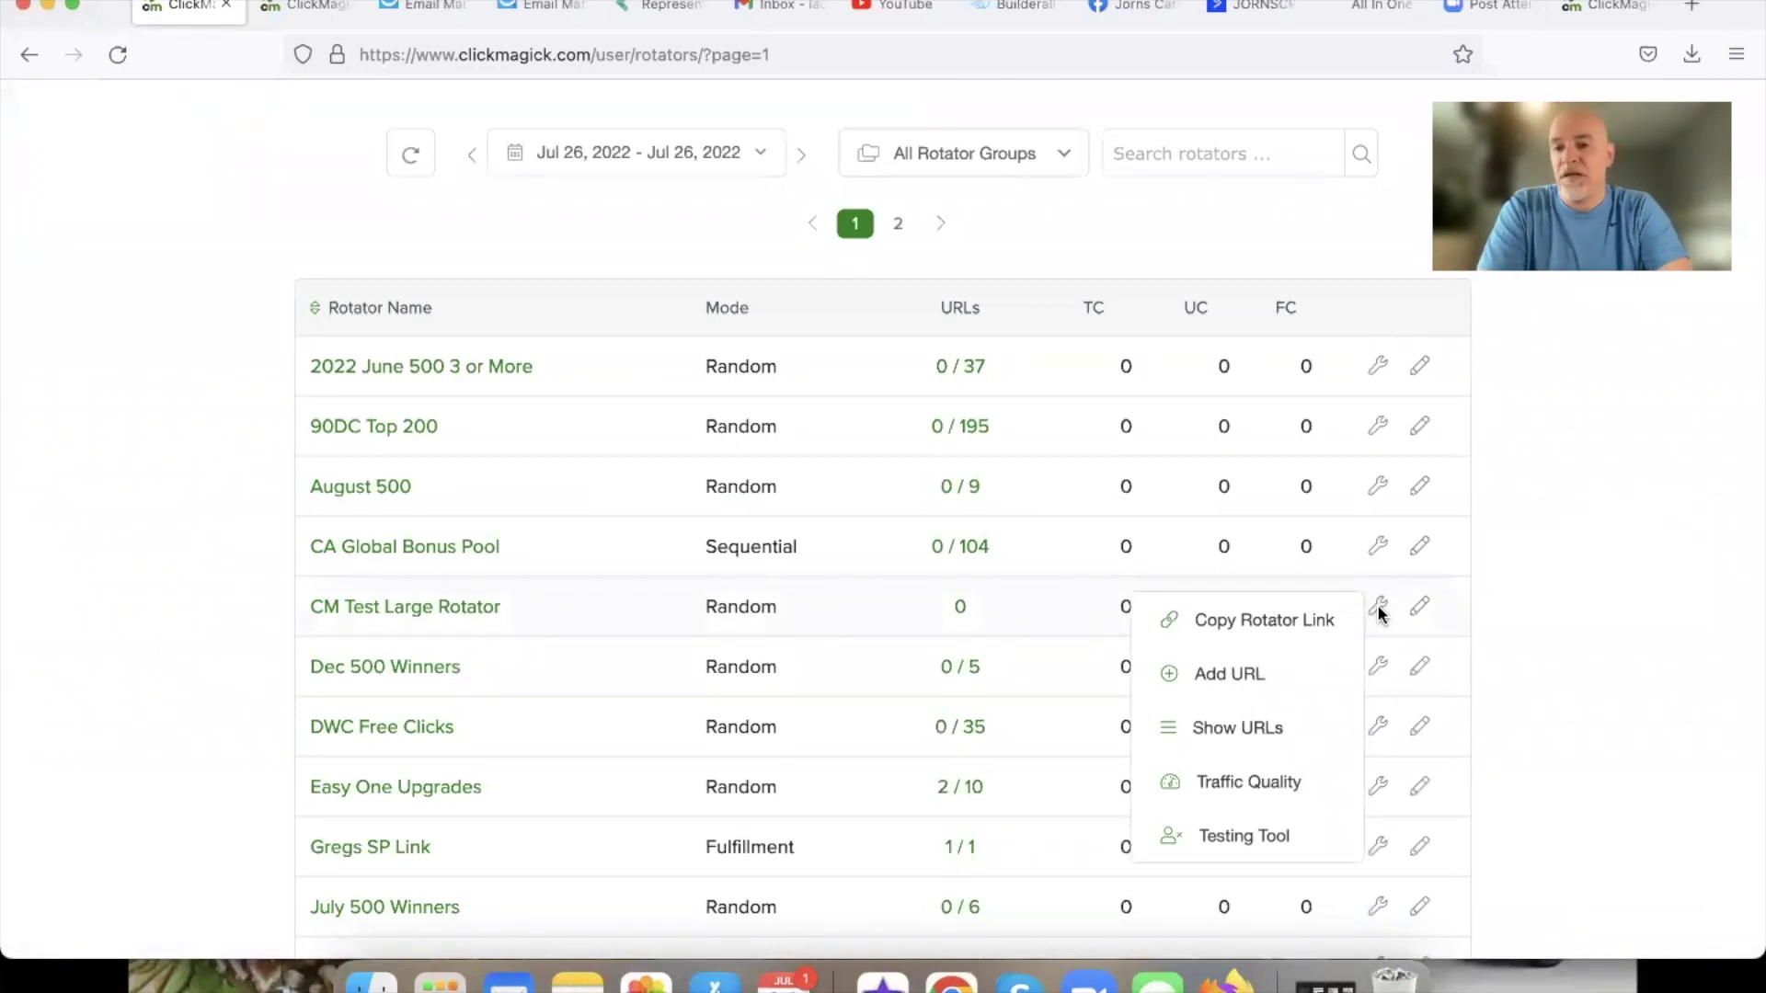
left_click(1223, 674)
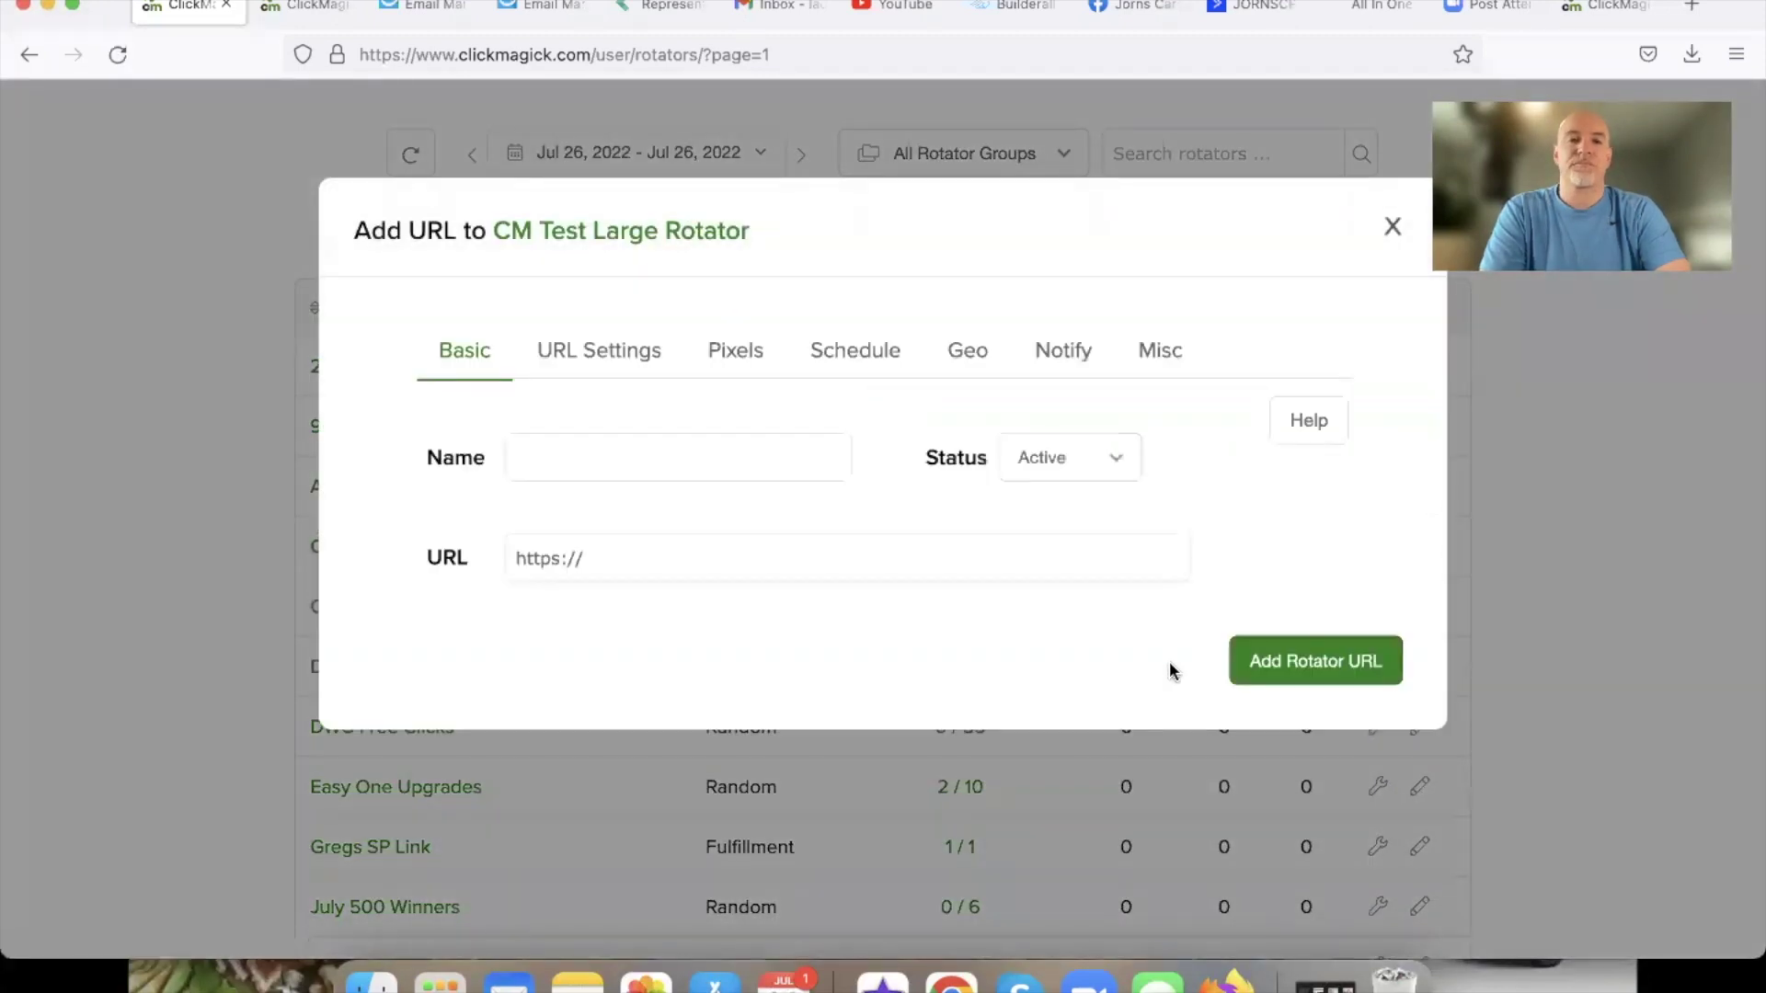
left_click(599, 469)
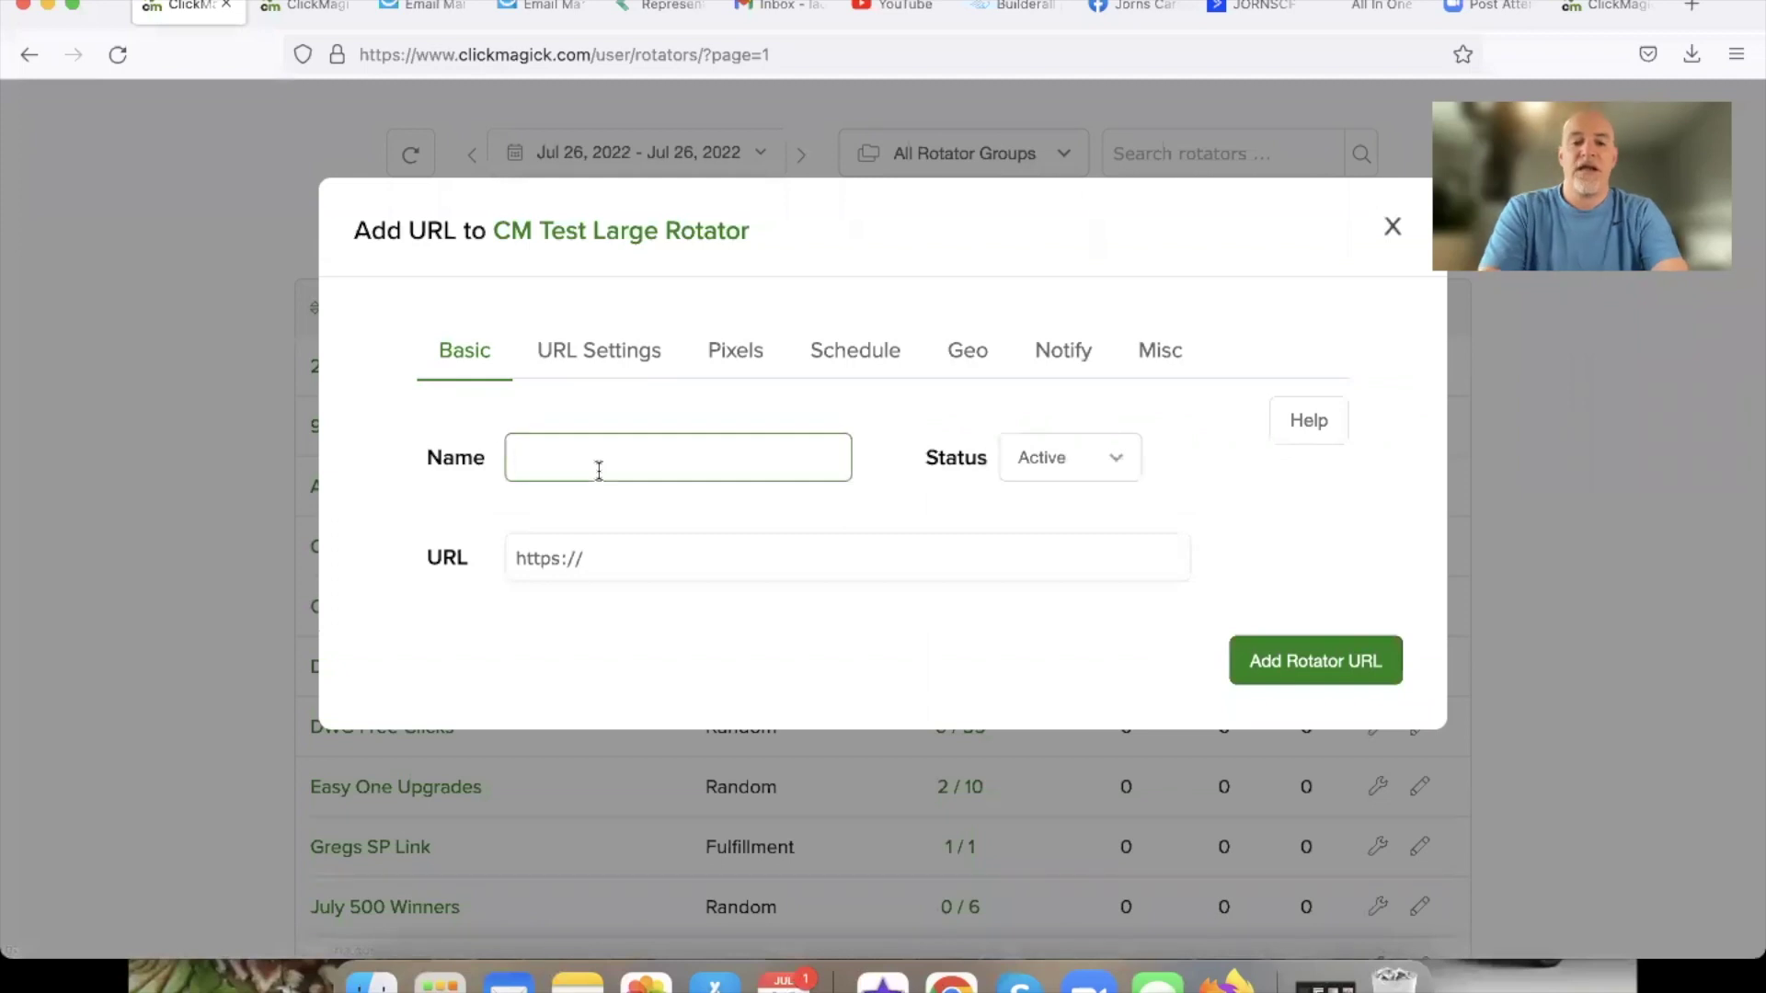
type("Bob ")
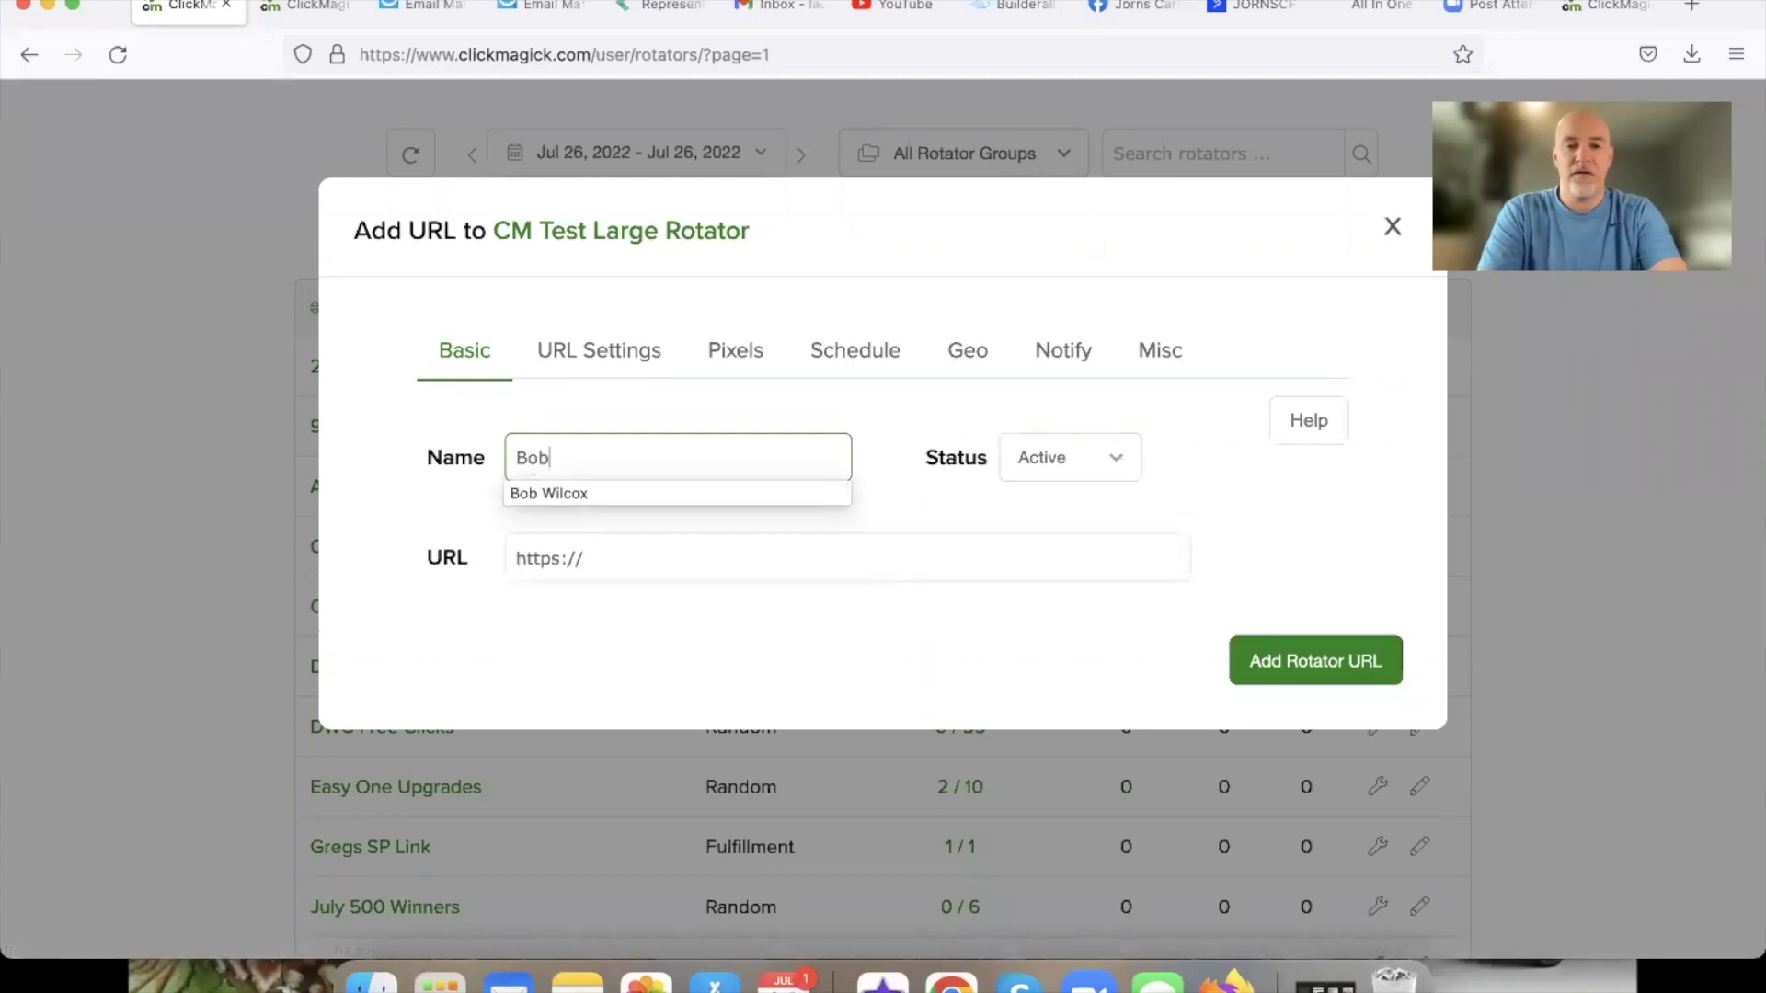
type("Derme")
key("BackSpace")
key("BackSpace")
key("BackSpace")
type("mo")
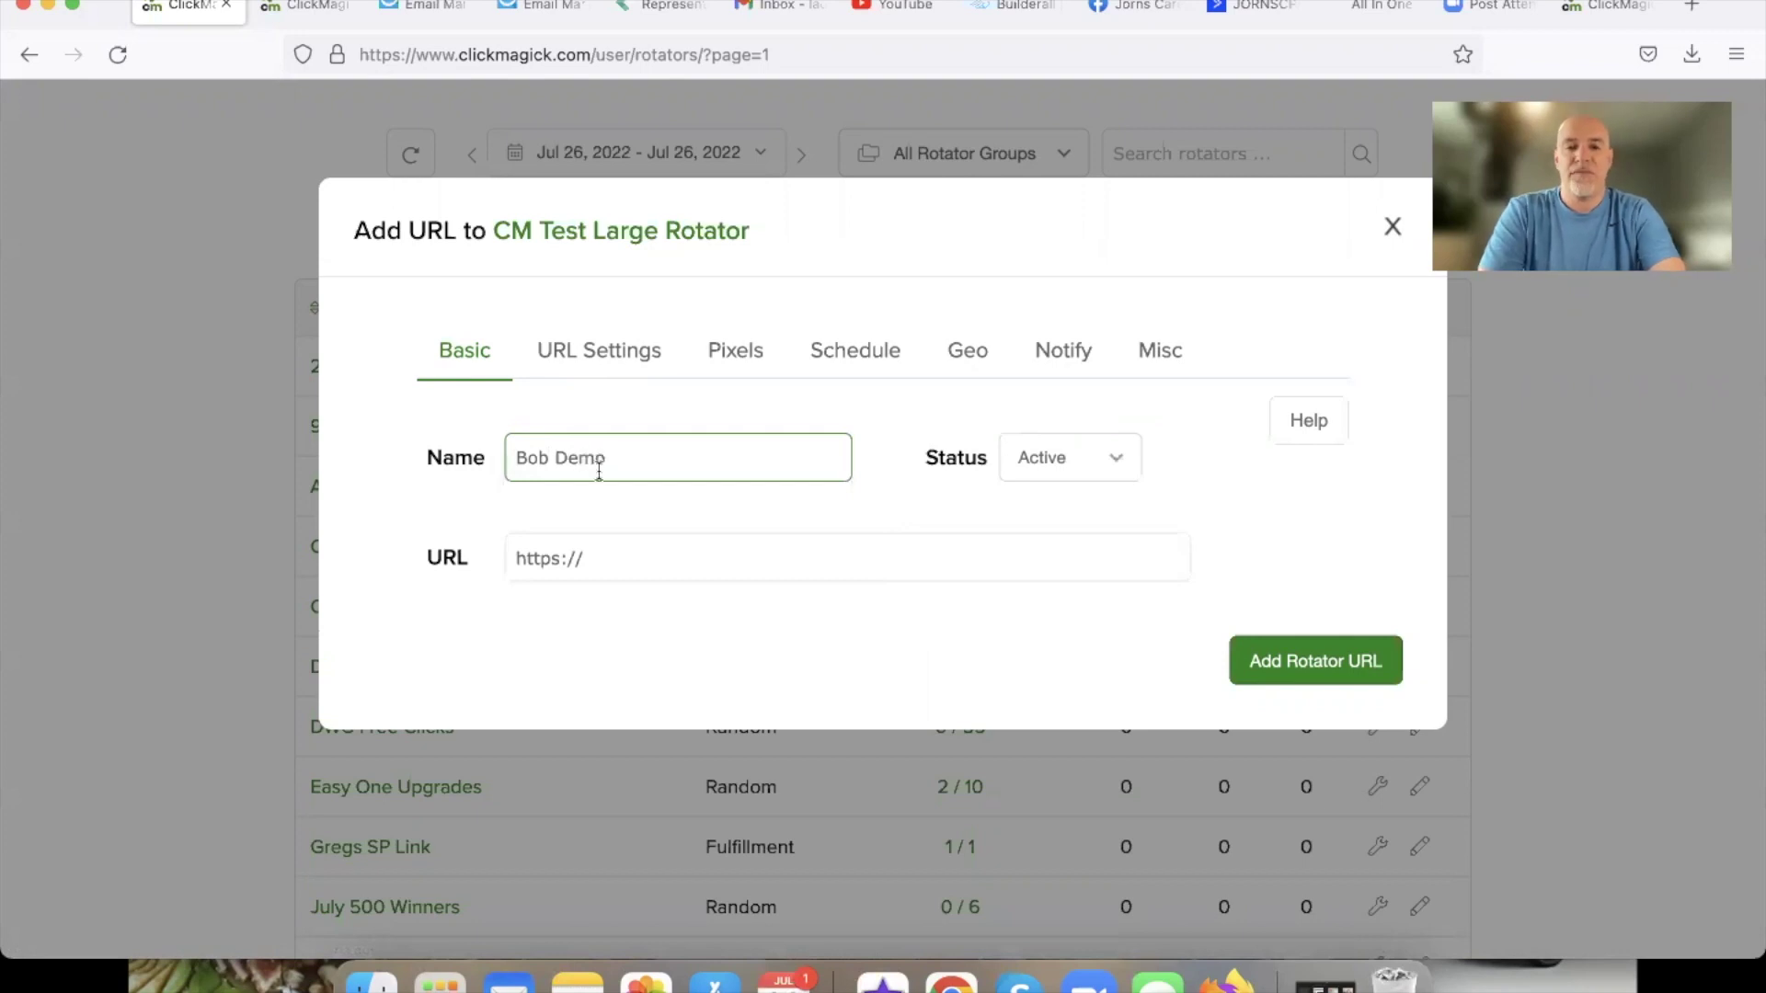
left_click(631, 558)
key("super+a")
key("super+v")
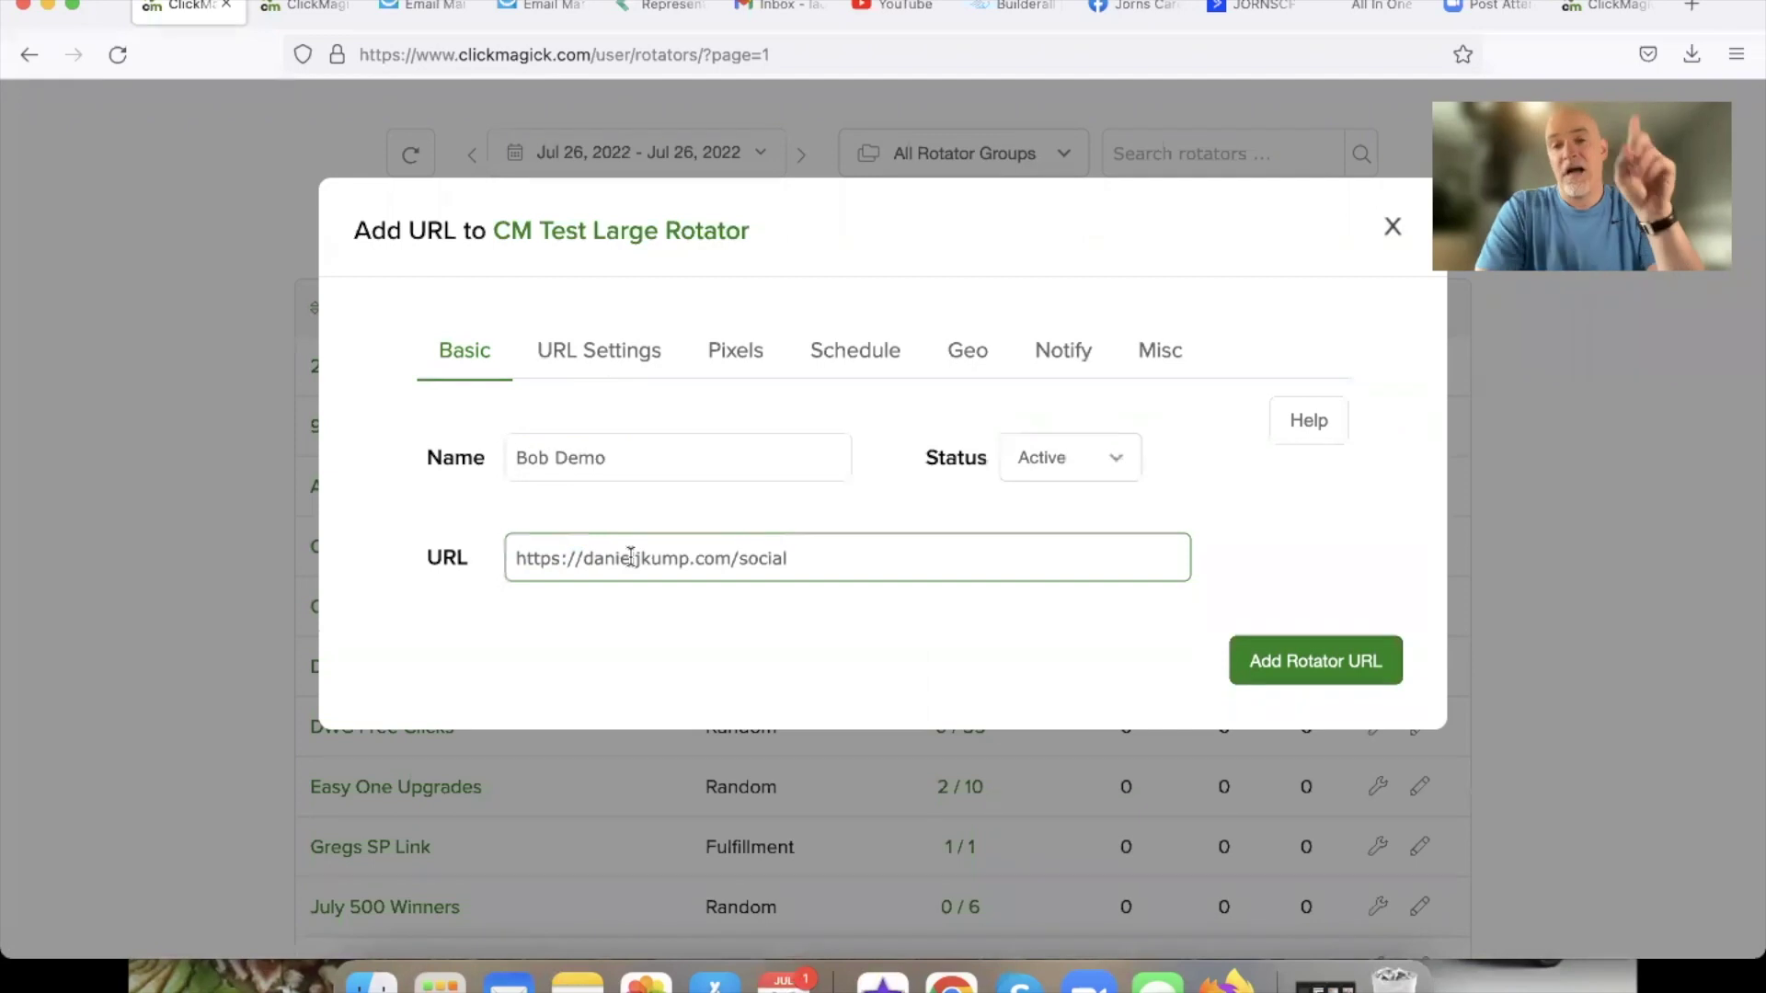
left_click(599, 347)
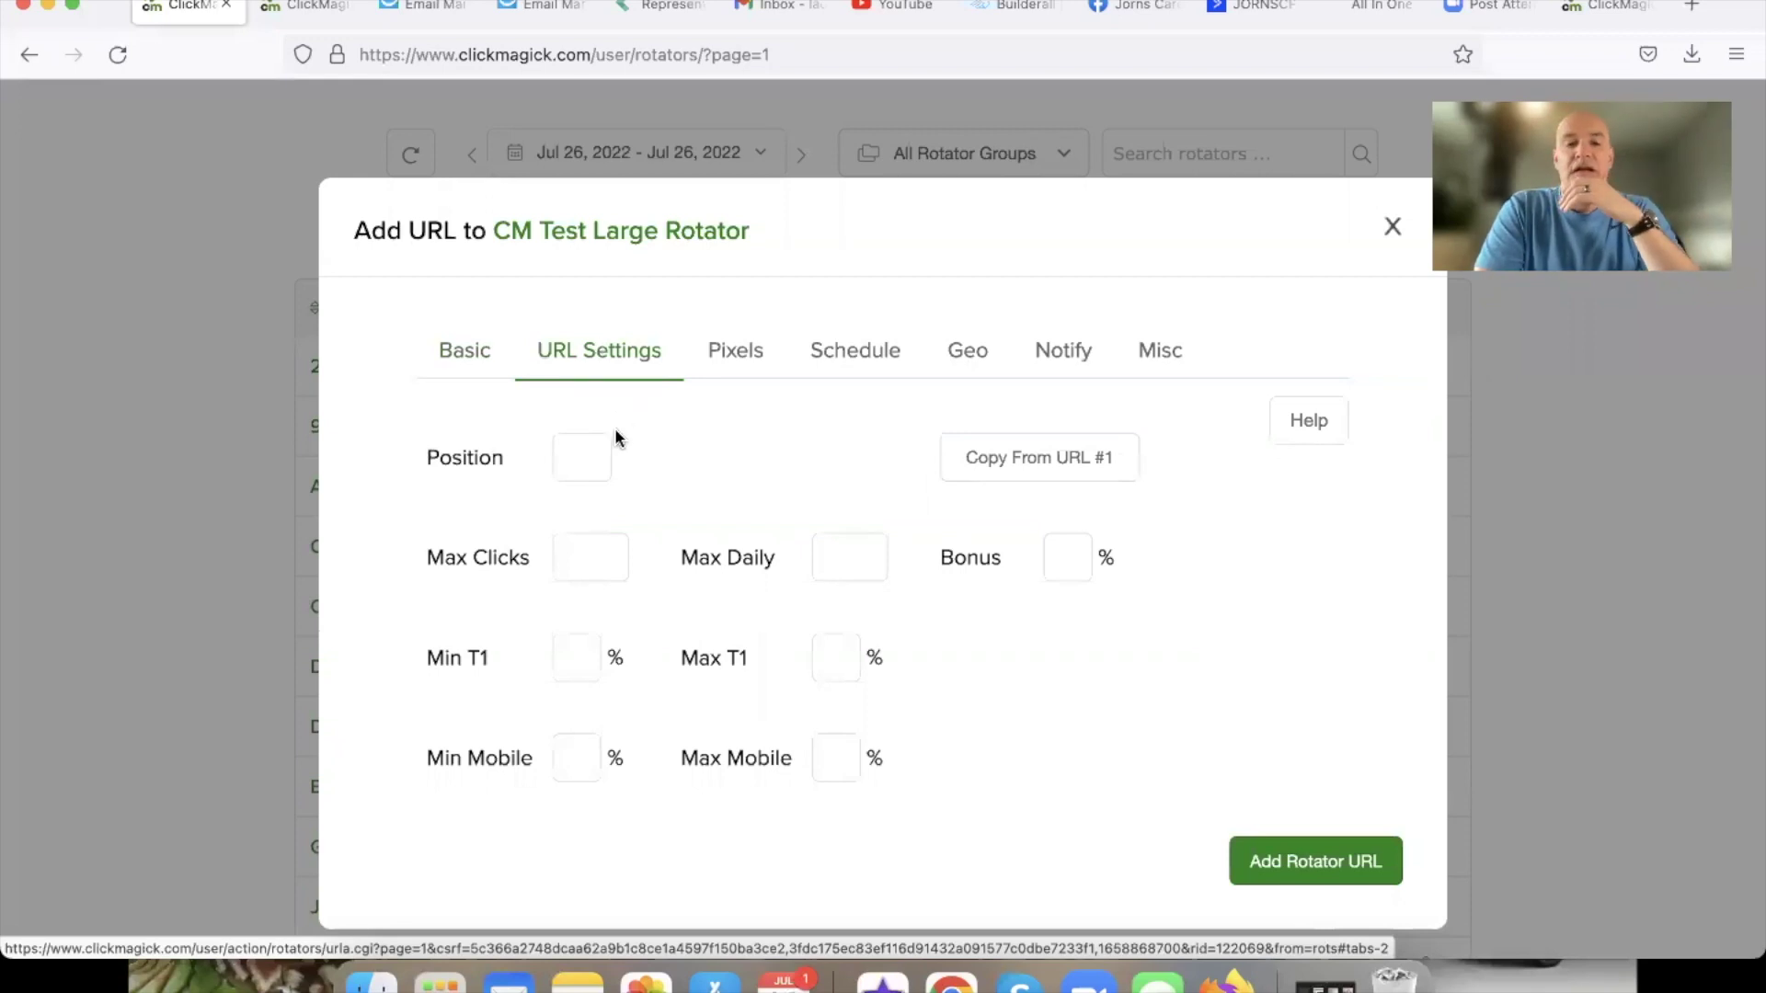
Cap the Bob Demo URL at 100 max clicks, leave Position blank, and save it.
left_click(589, 554)
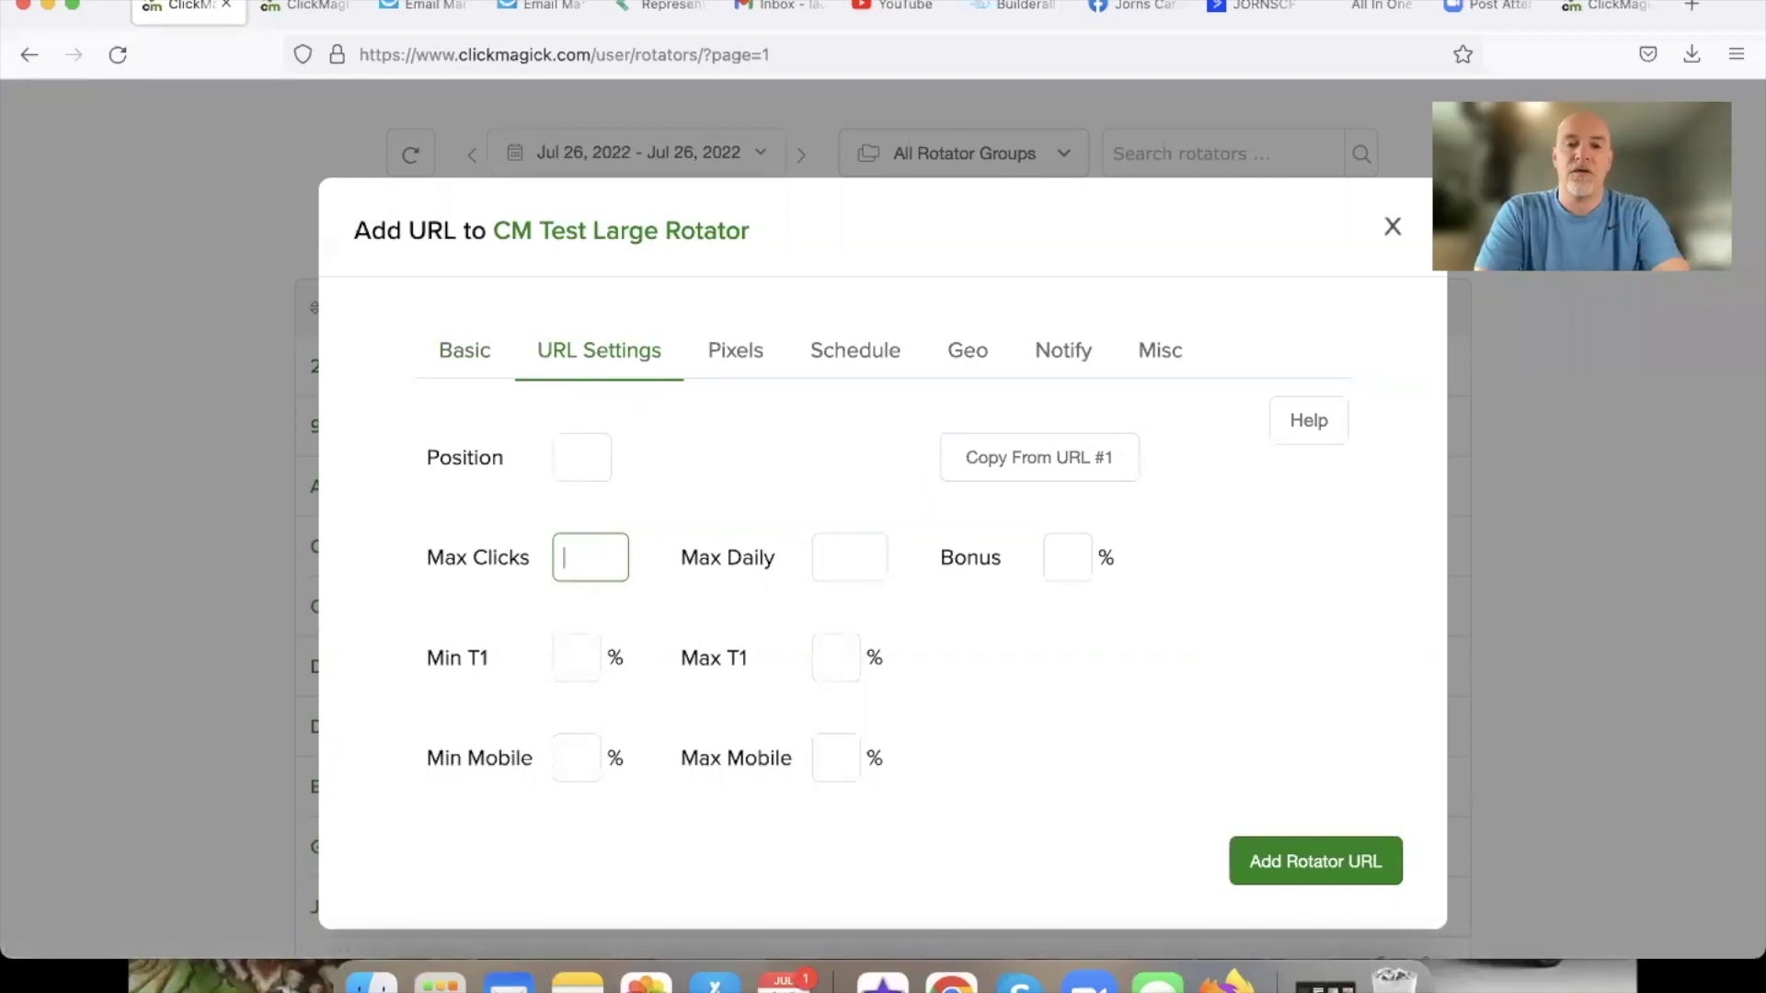
type("100")
left_click(728, 487)
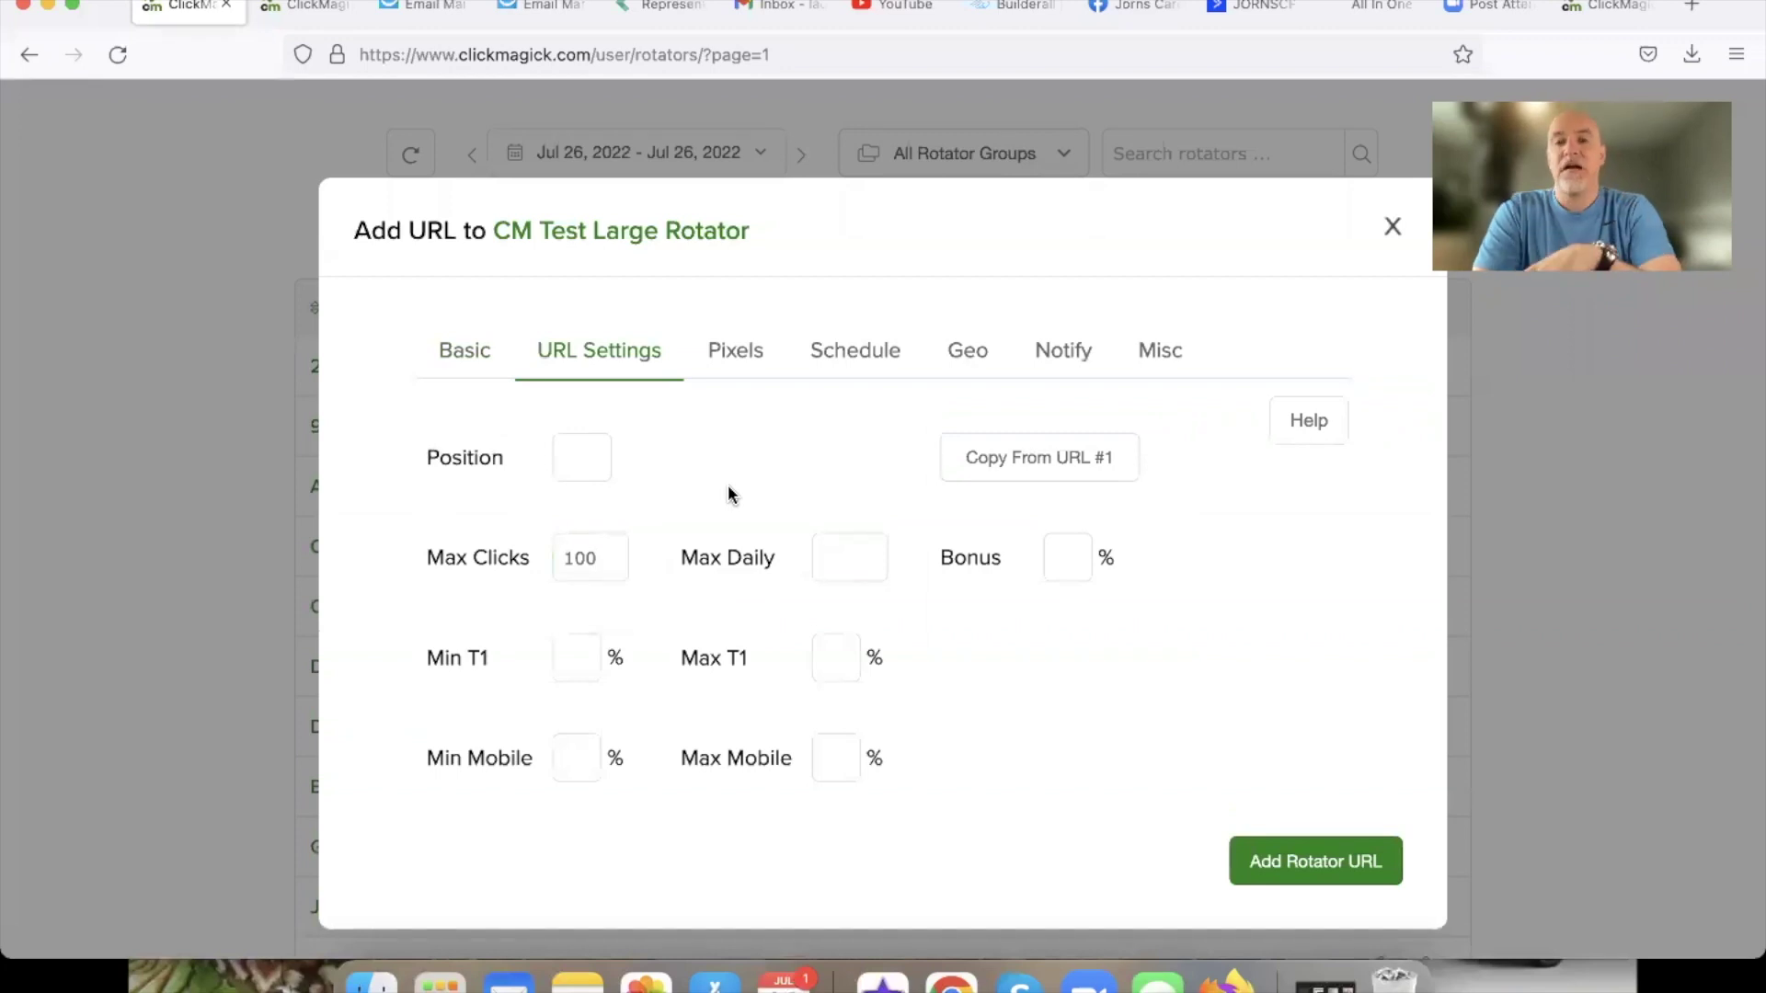
left_click(573, 459)
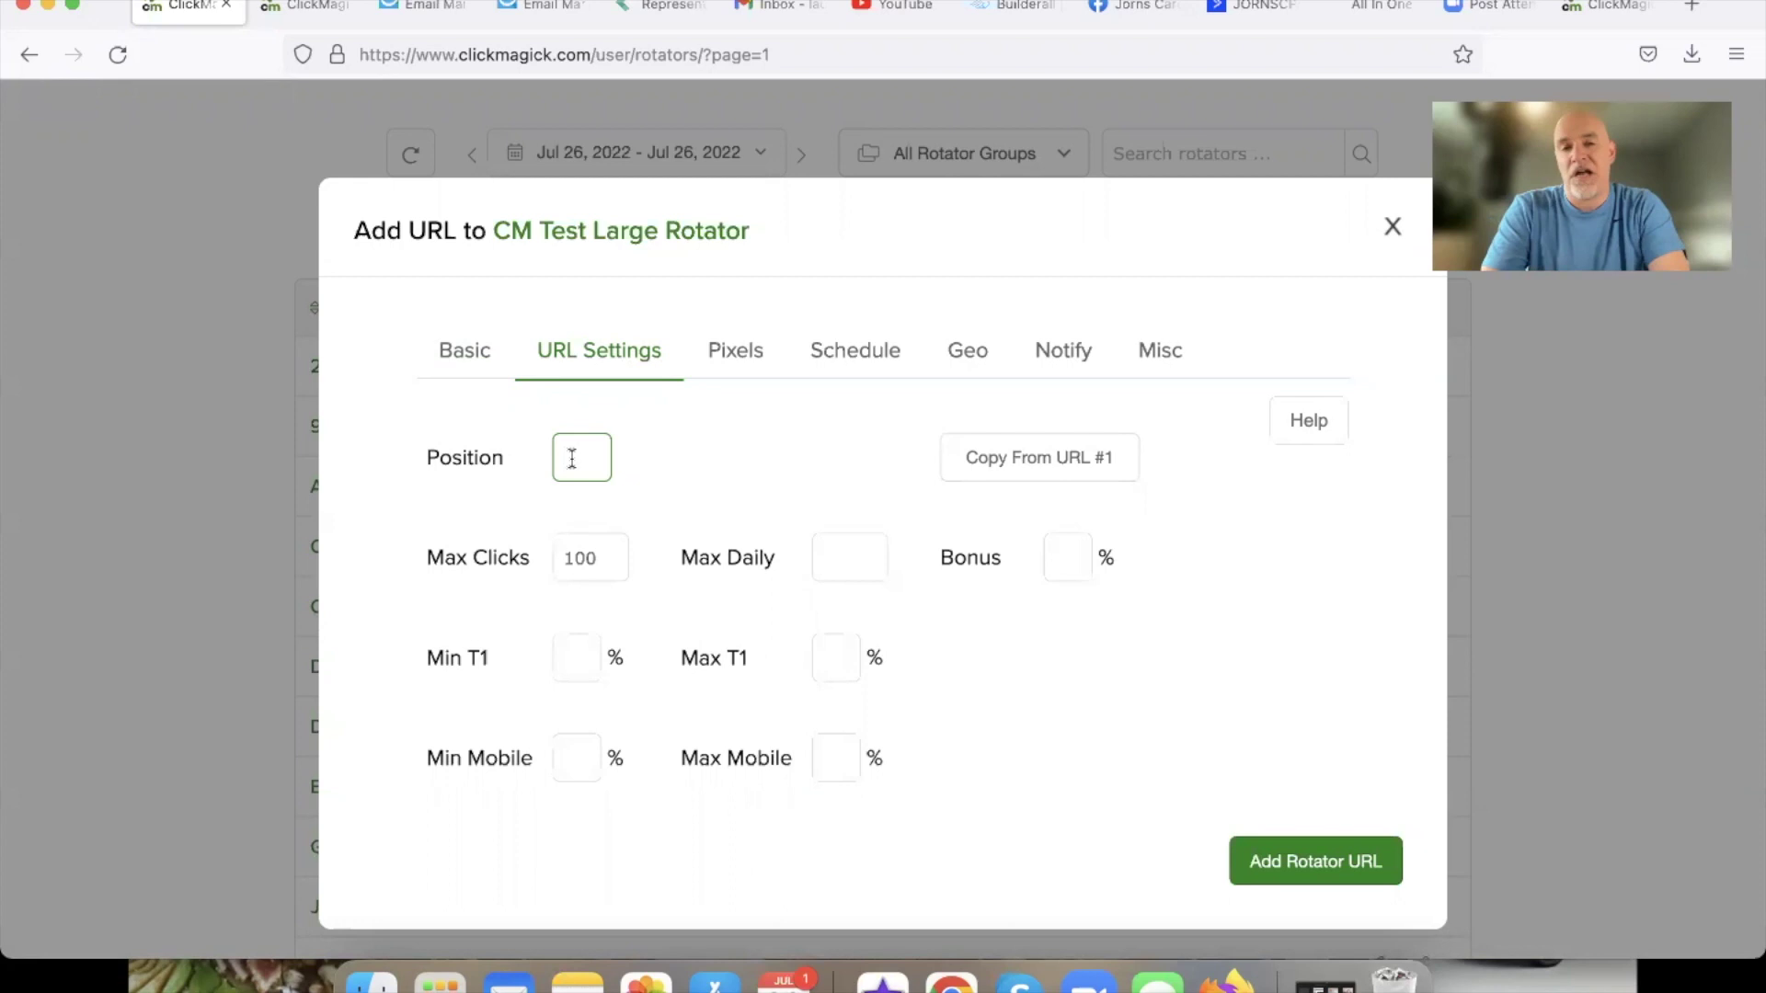
left_click(667, 505)
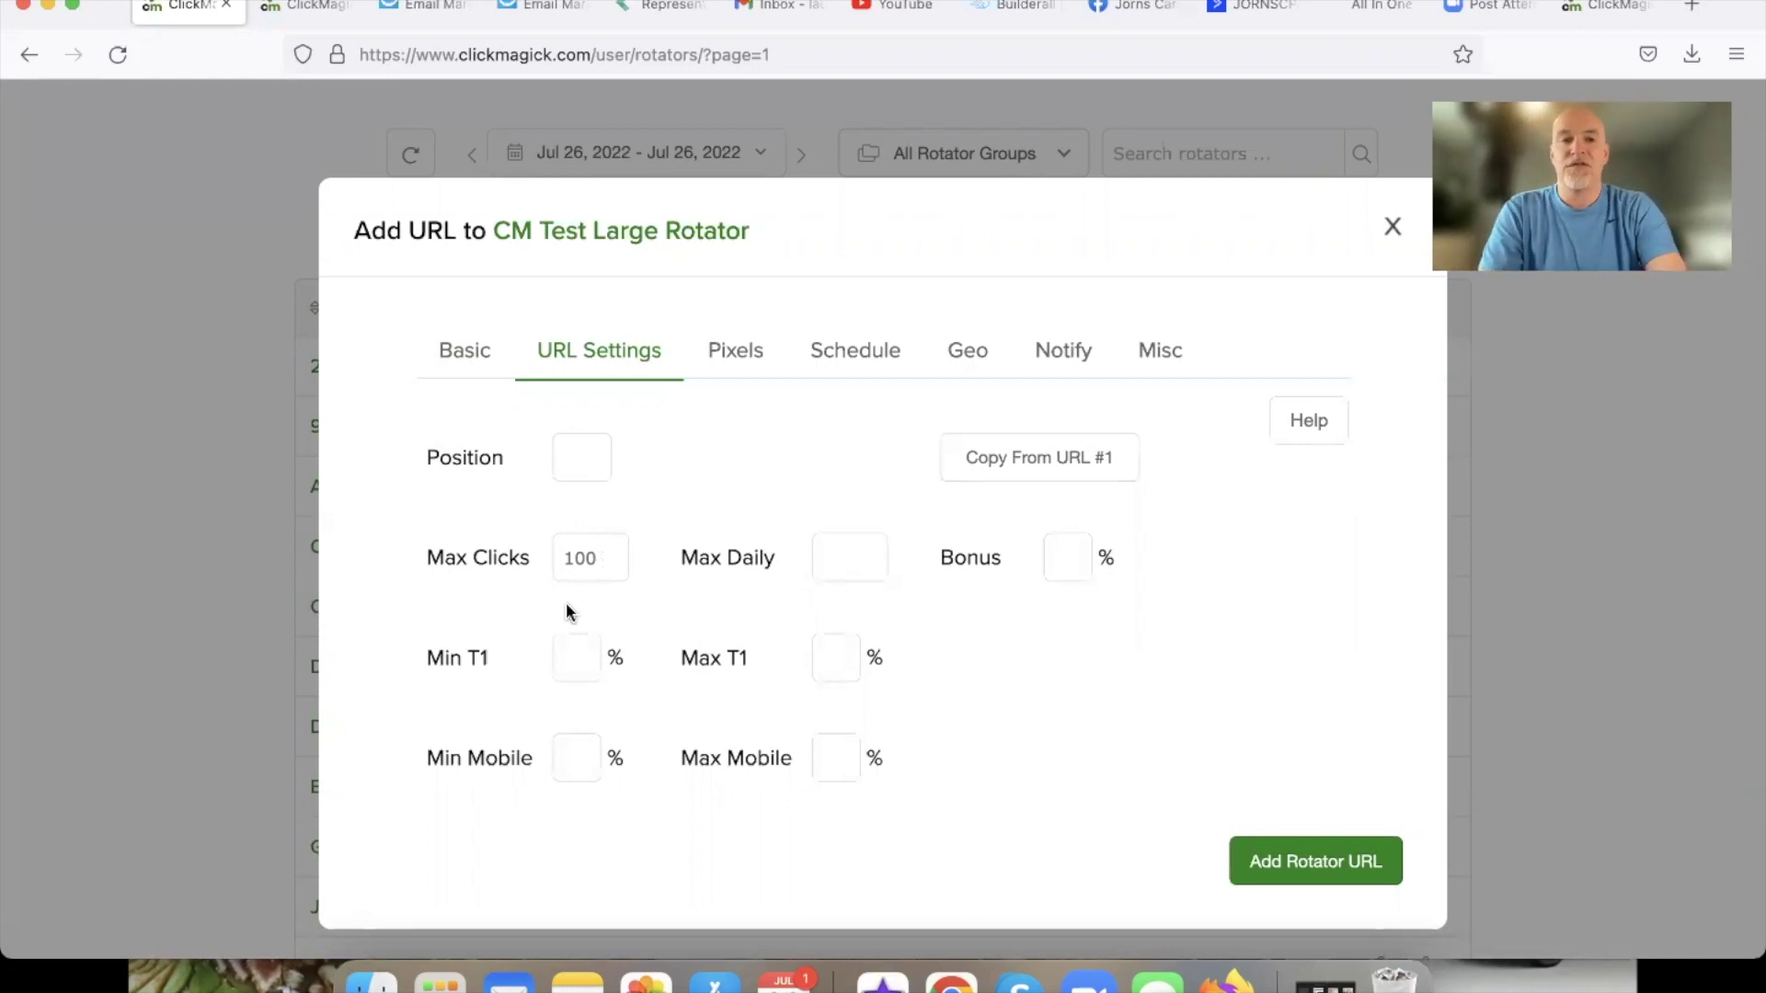
left_click(1278, 864)
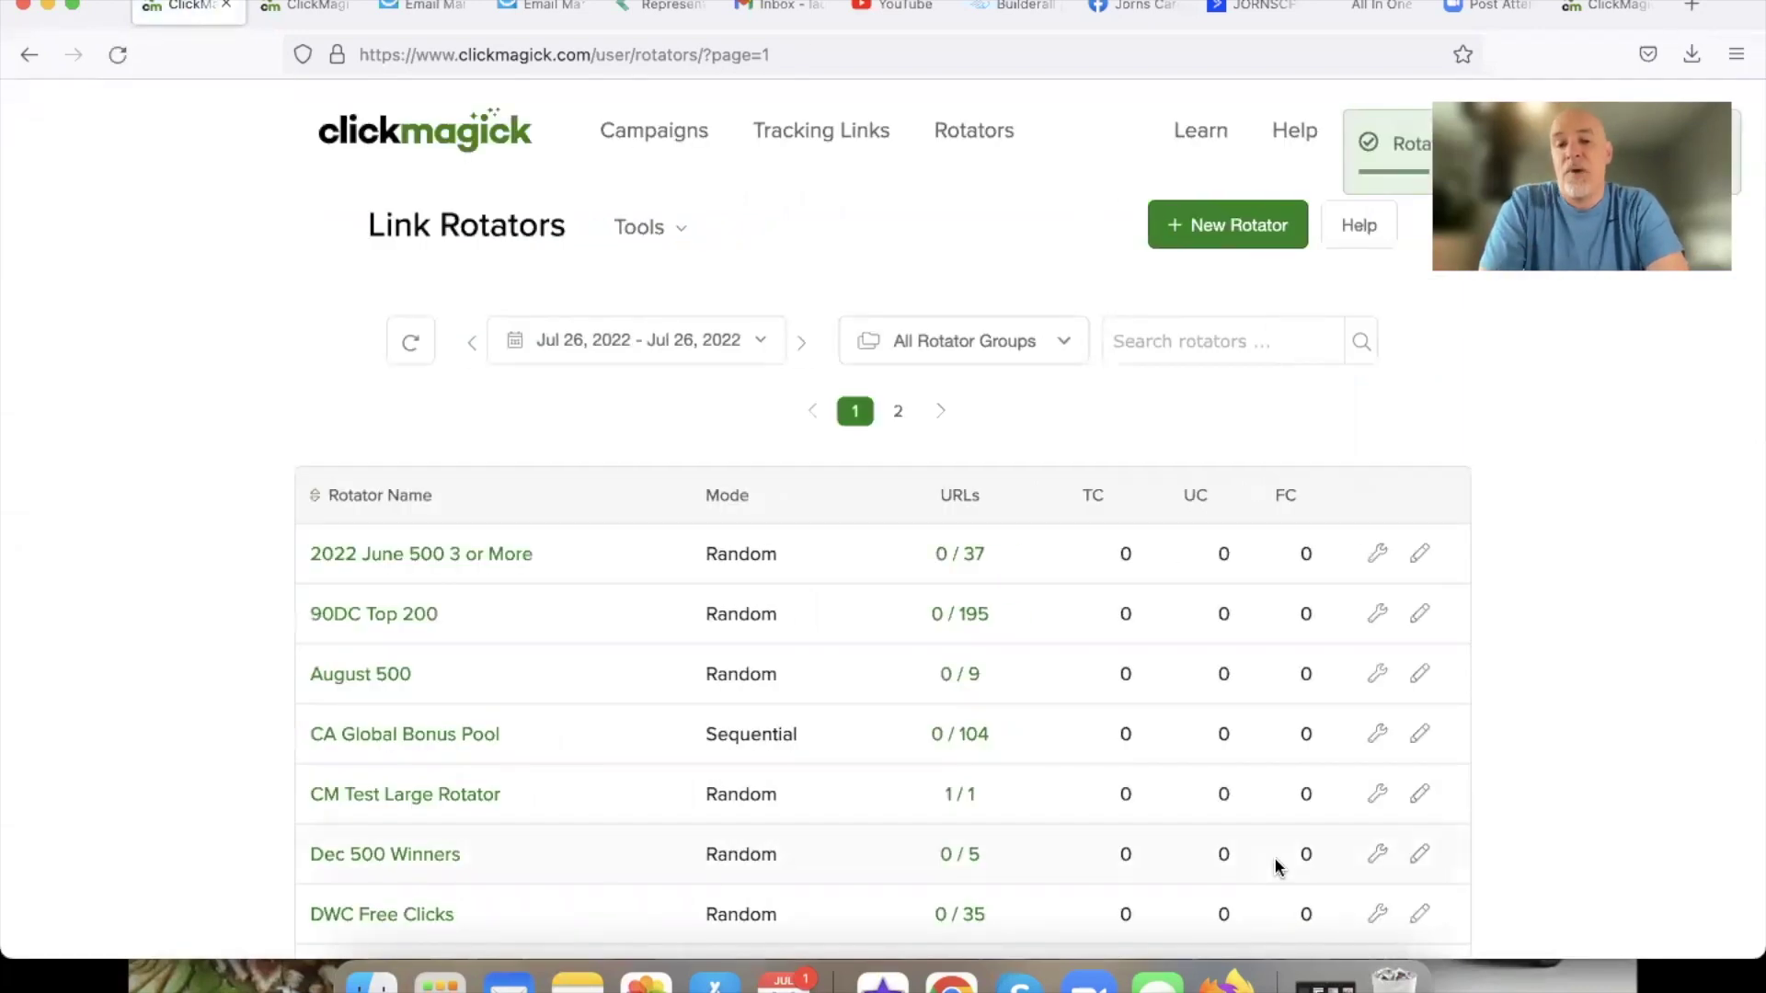
Scroll the Link Rotators list, then switch to the Builderall Cheetah site pages.
scroll(1275, 865, "down", 3)
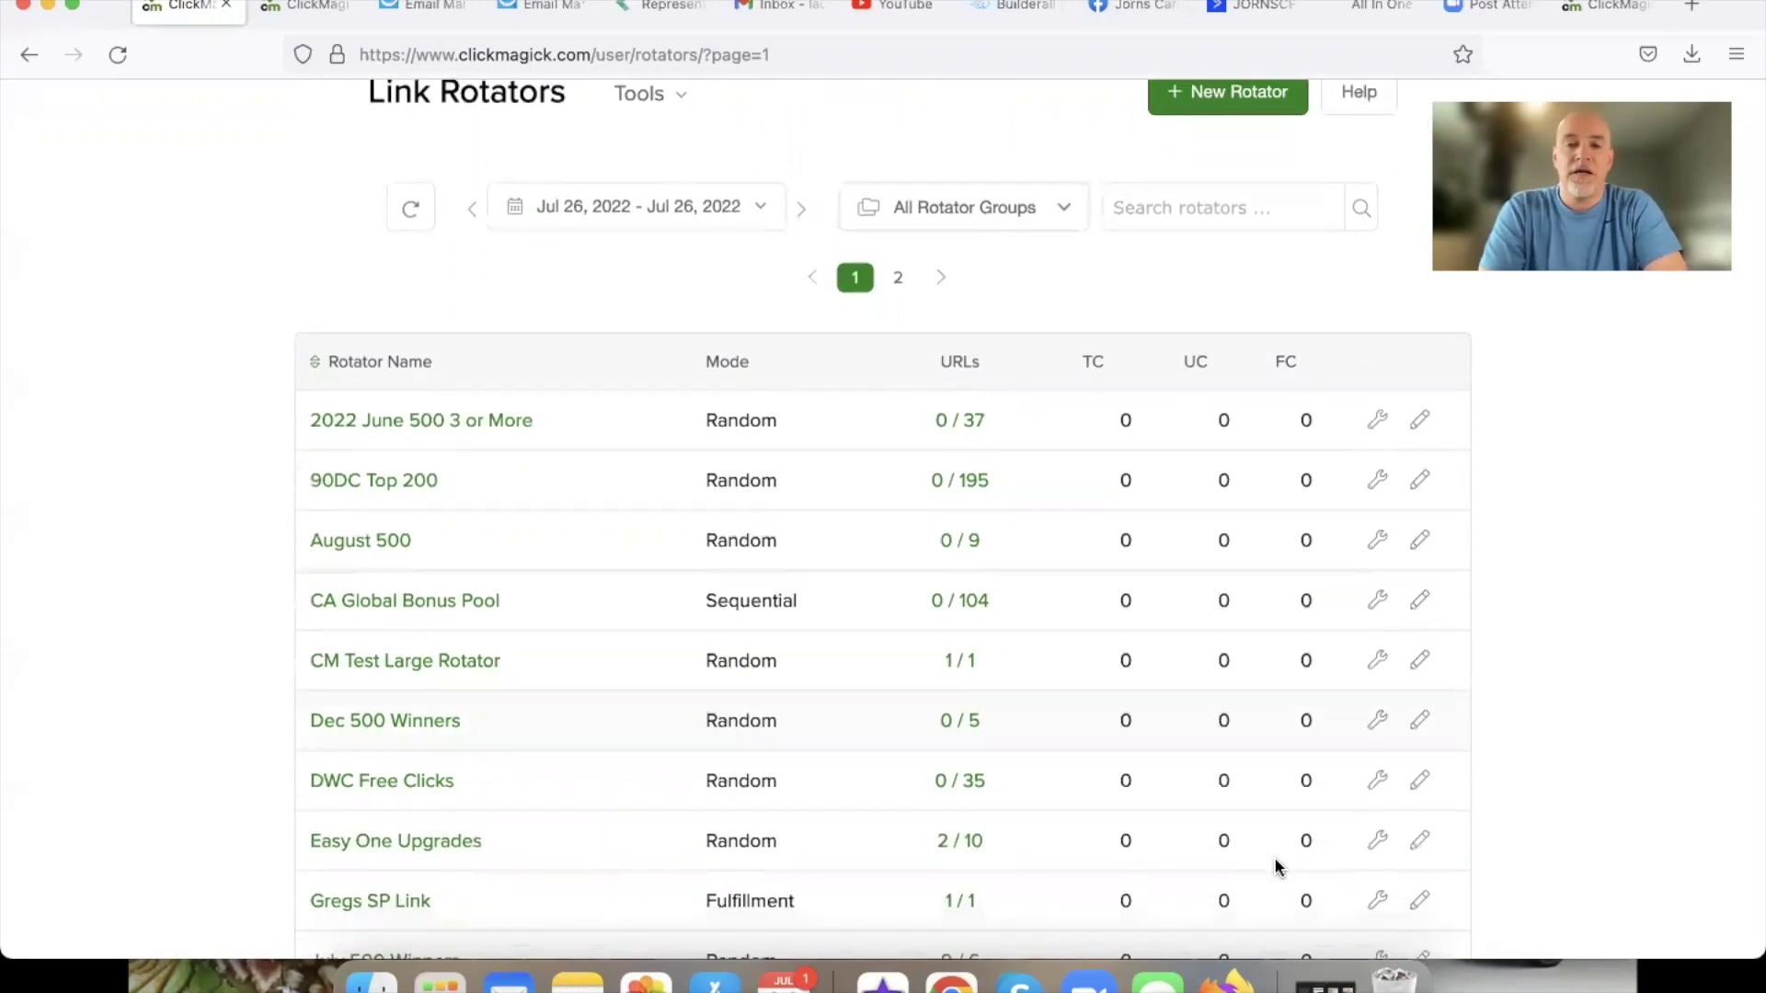
key("super+Tab")
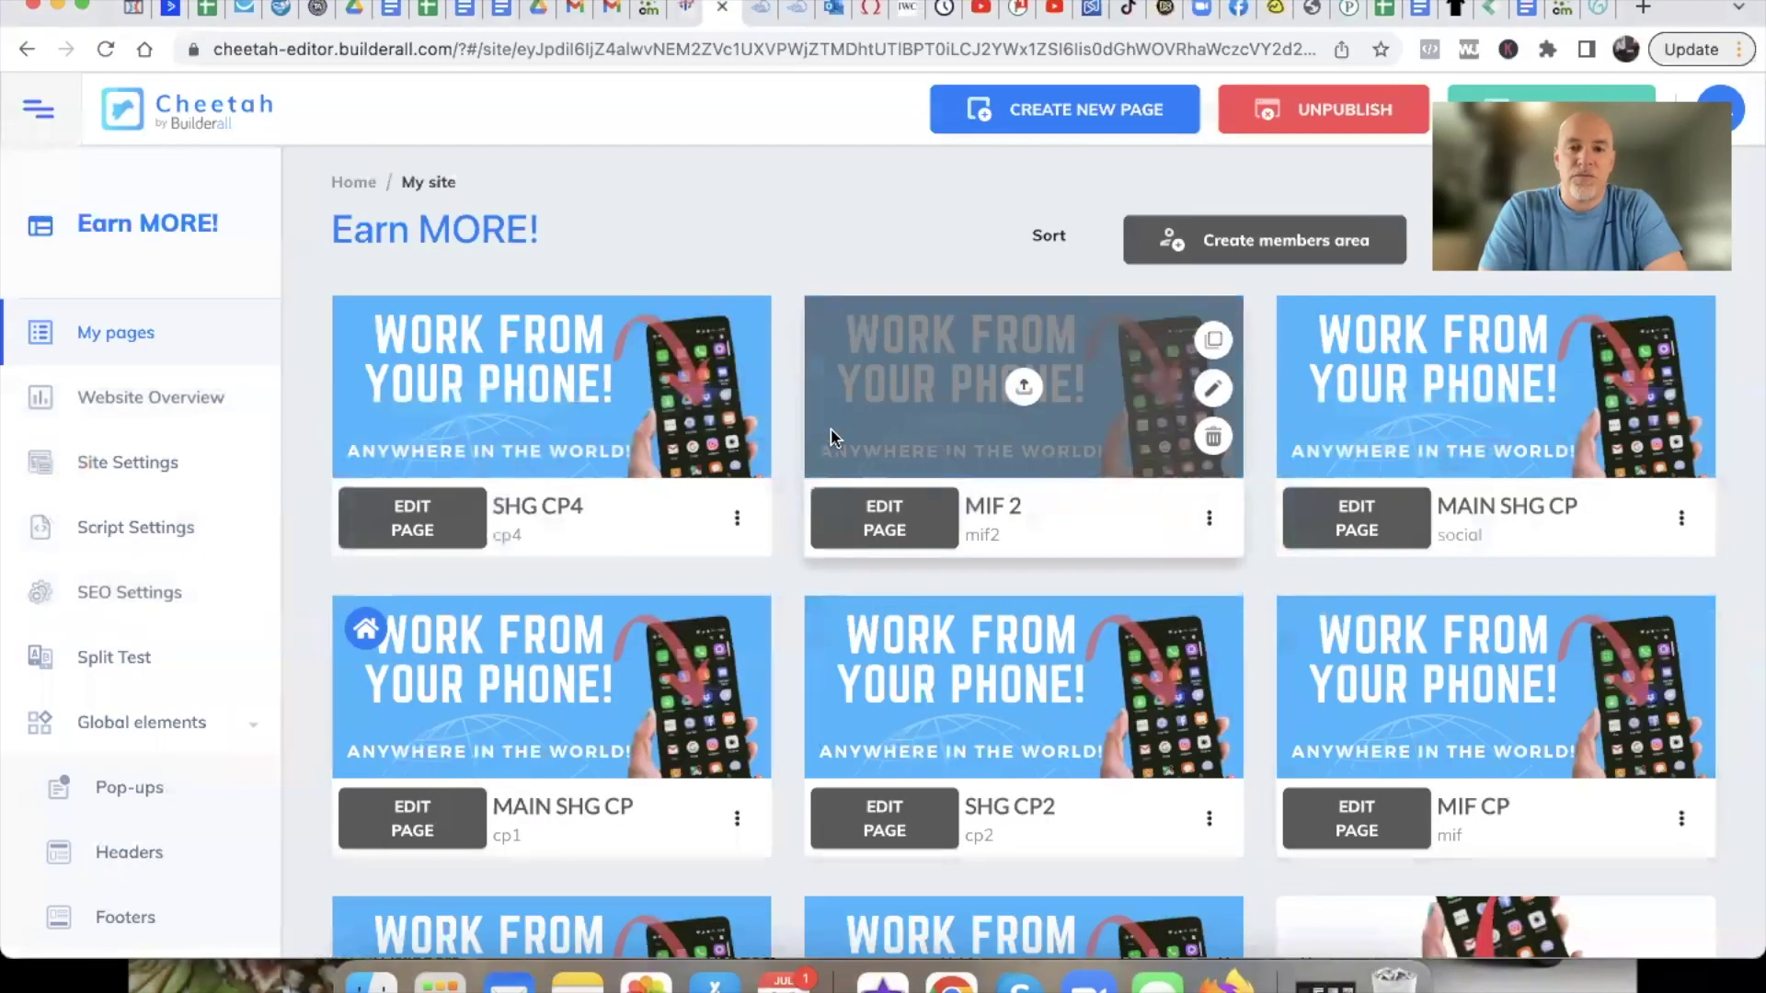
Open the live SHG CP4 page, copy its danieljkump.com/cp4 address, and return to ClickMagick.
left_click(736, 518)
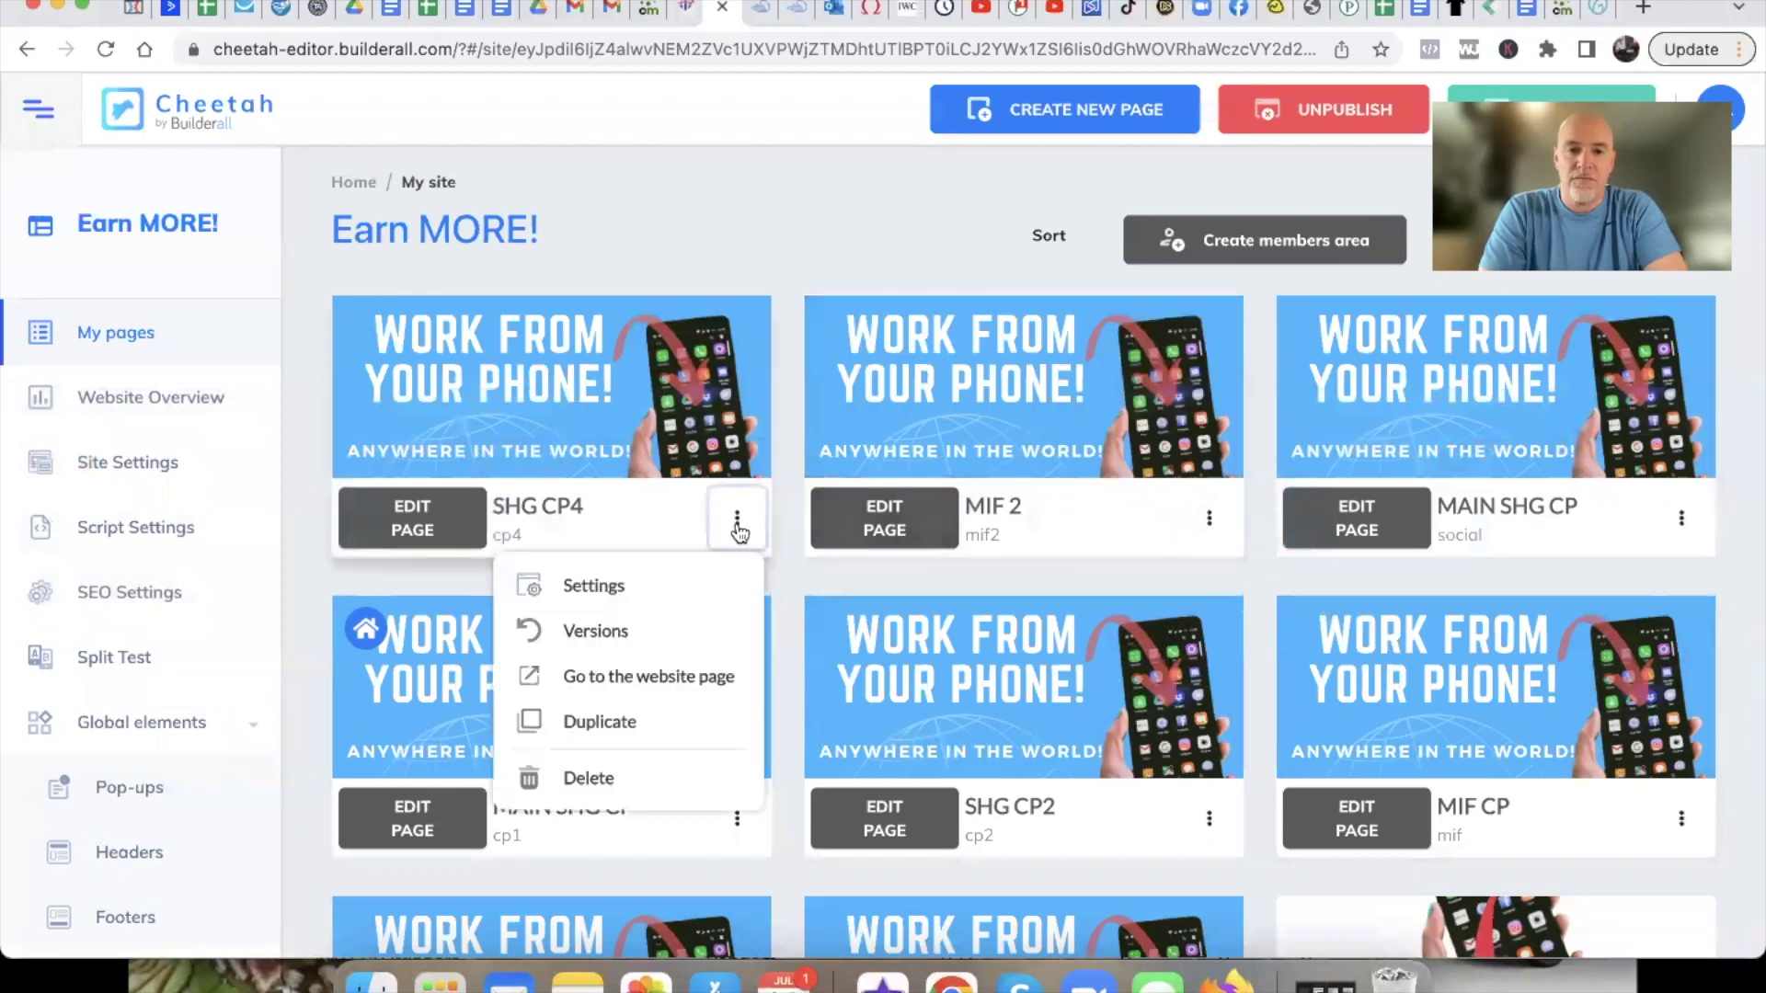
left_click(705, 680)
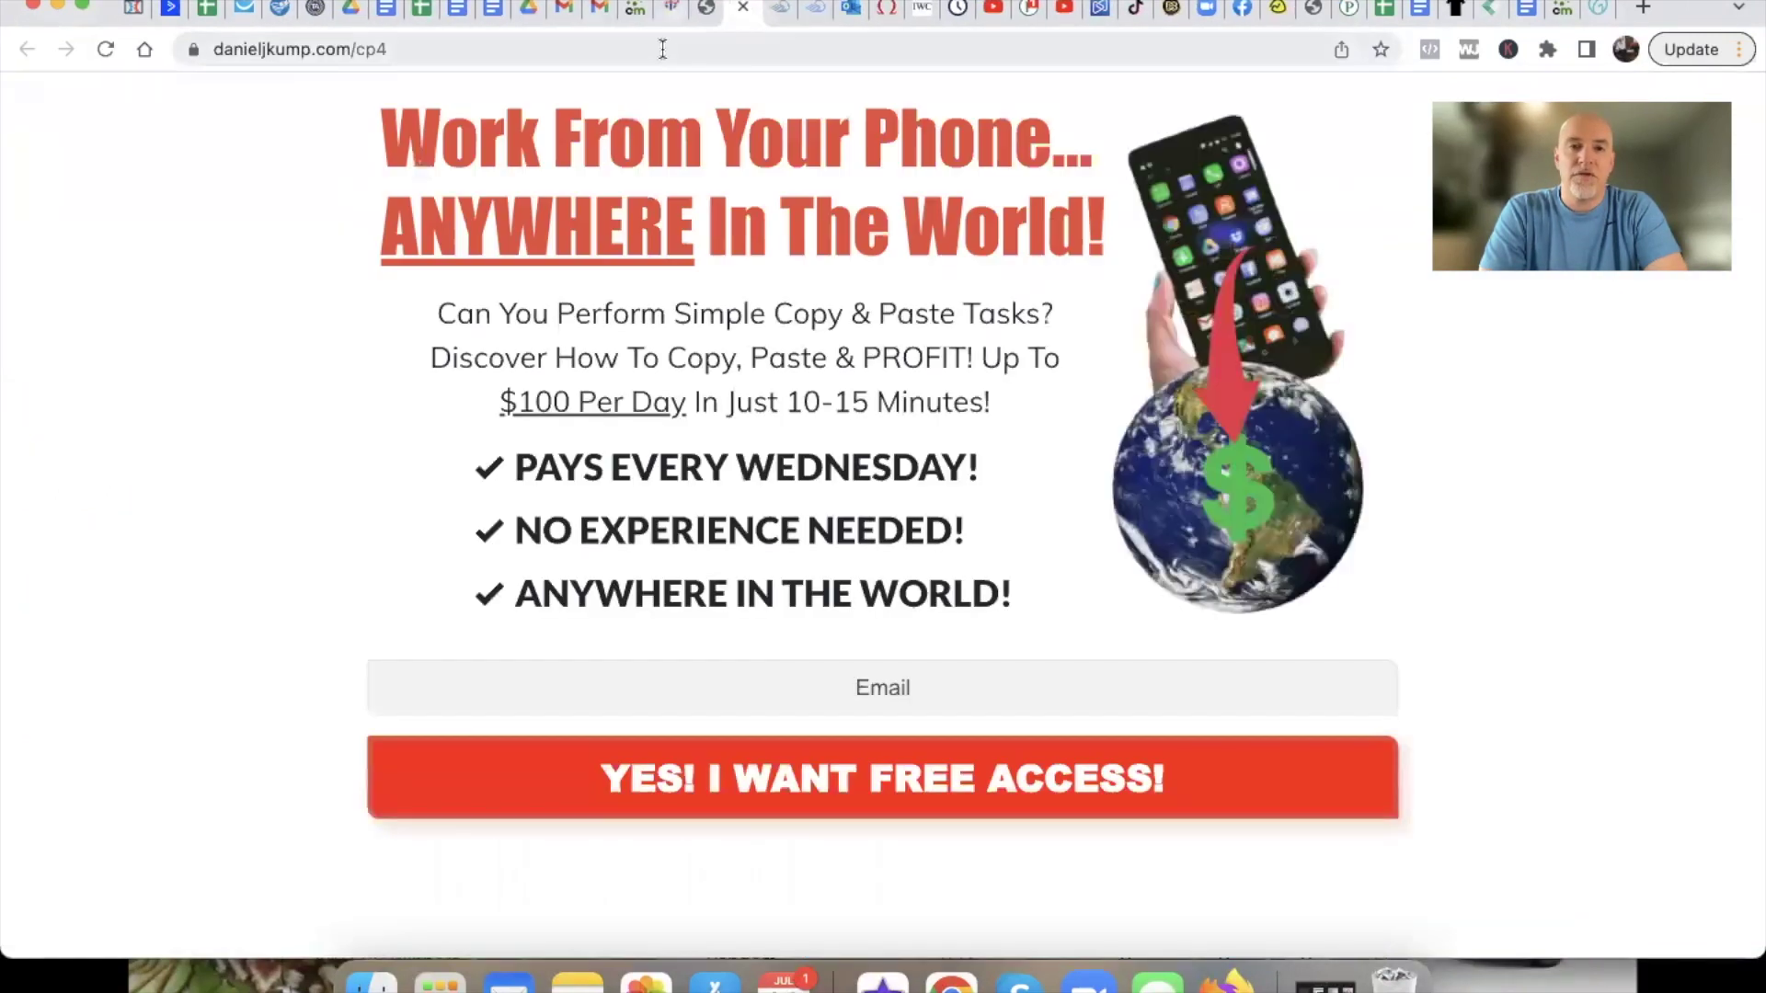
left_click(663, 49)
key("super+c")
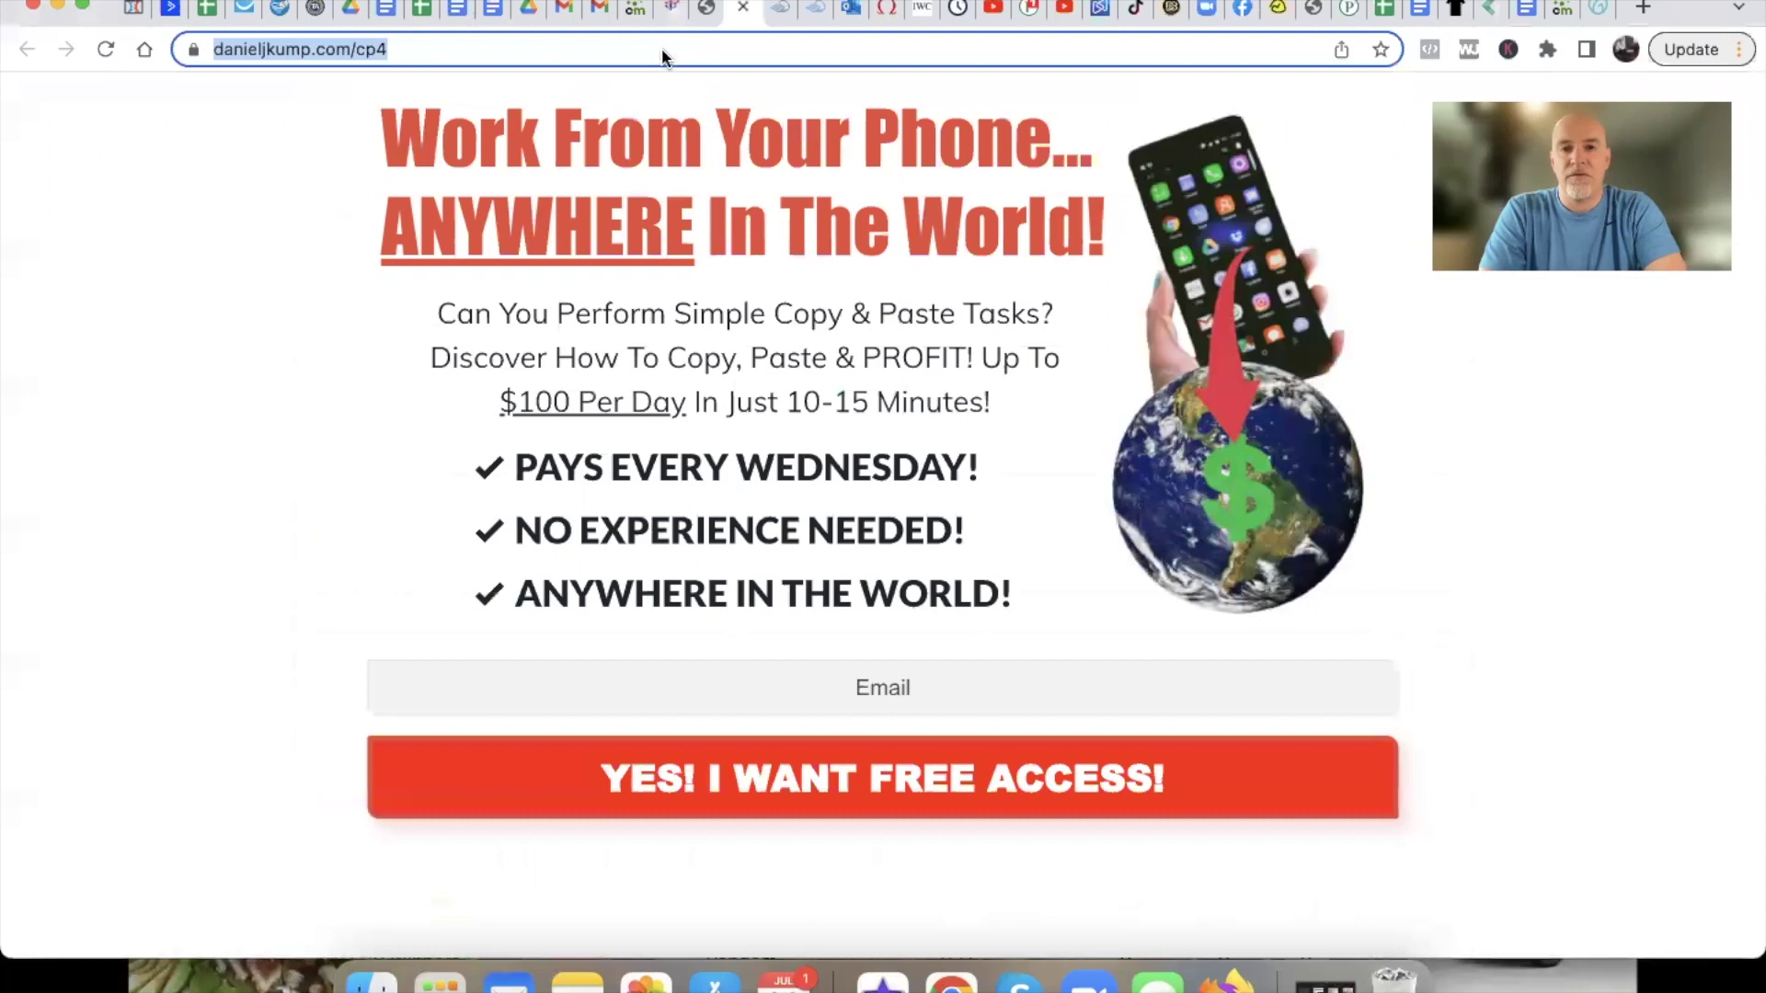
key("super+Tab")
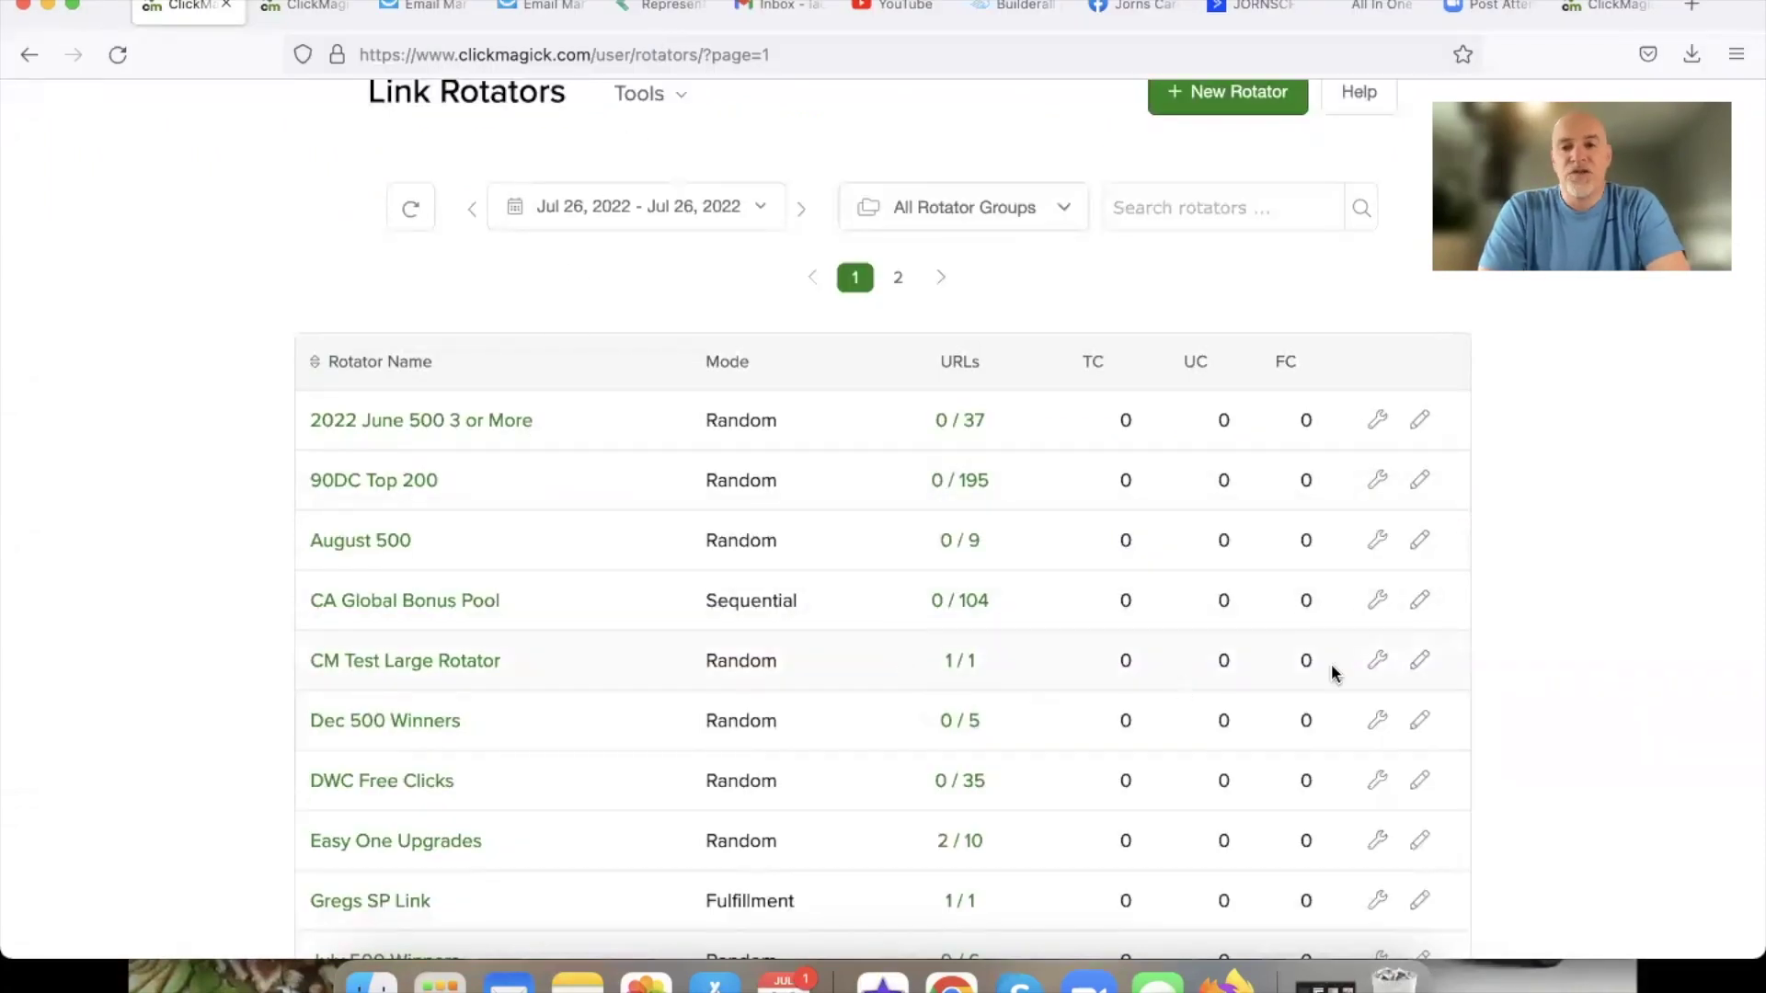
left_click(1379, 664)
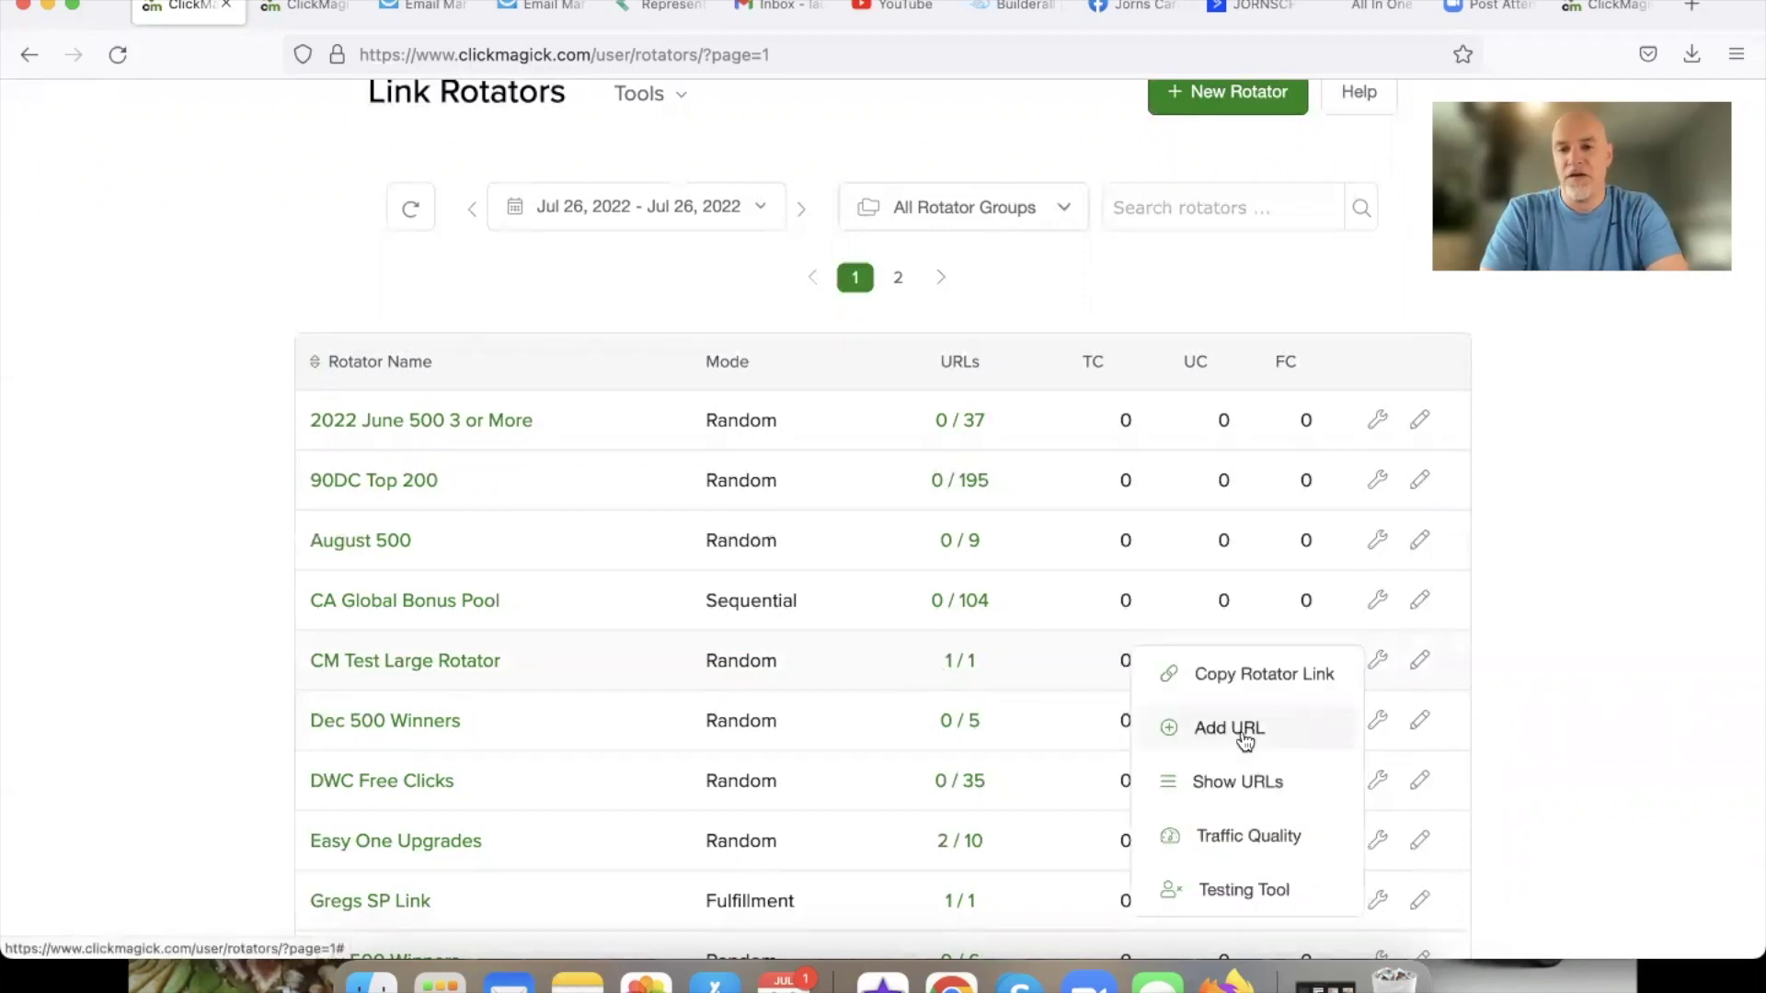
left_click(1246, 733)
left_click(684, 478)
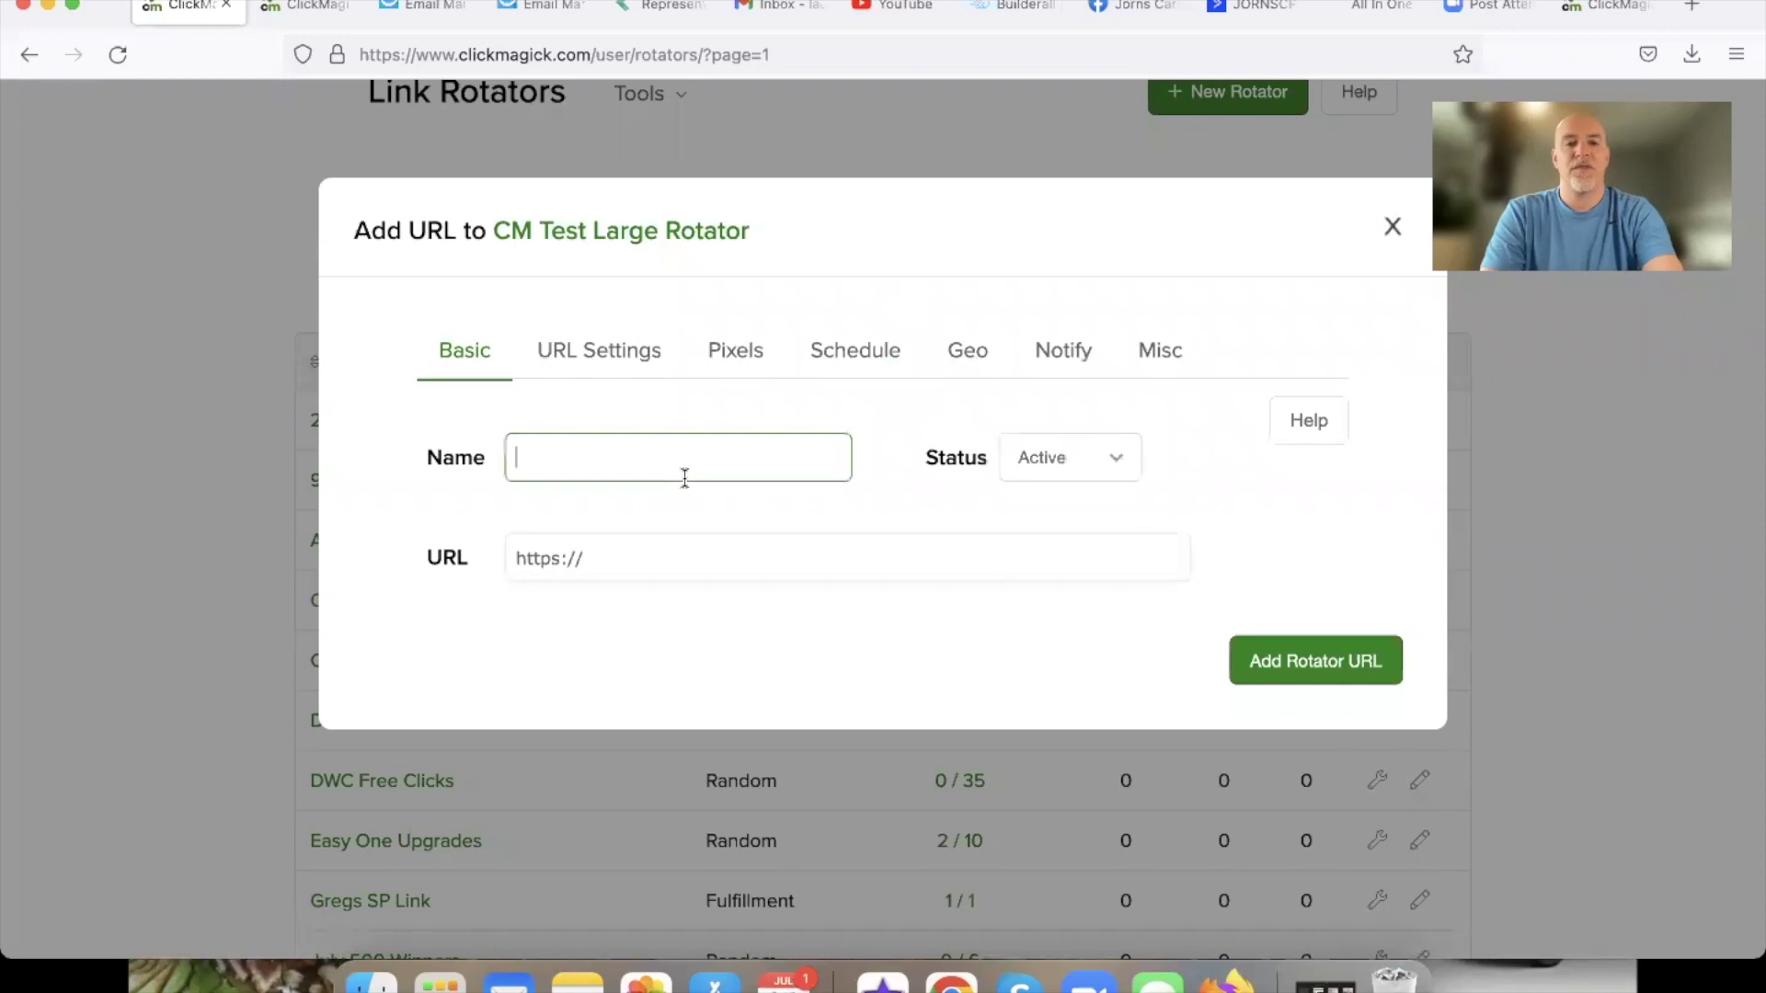
type("Sue Demo")
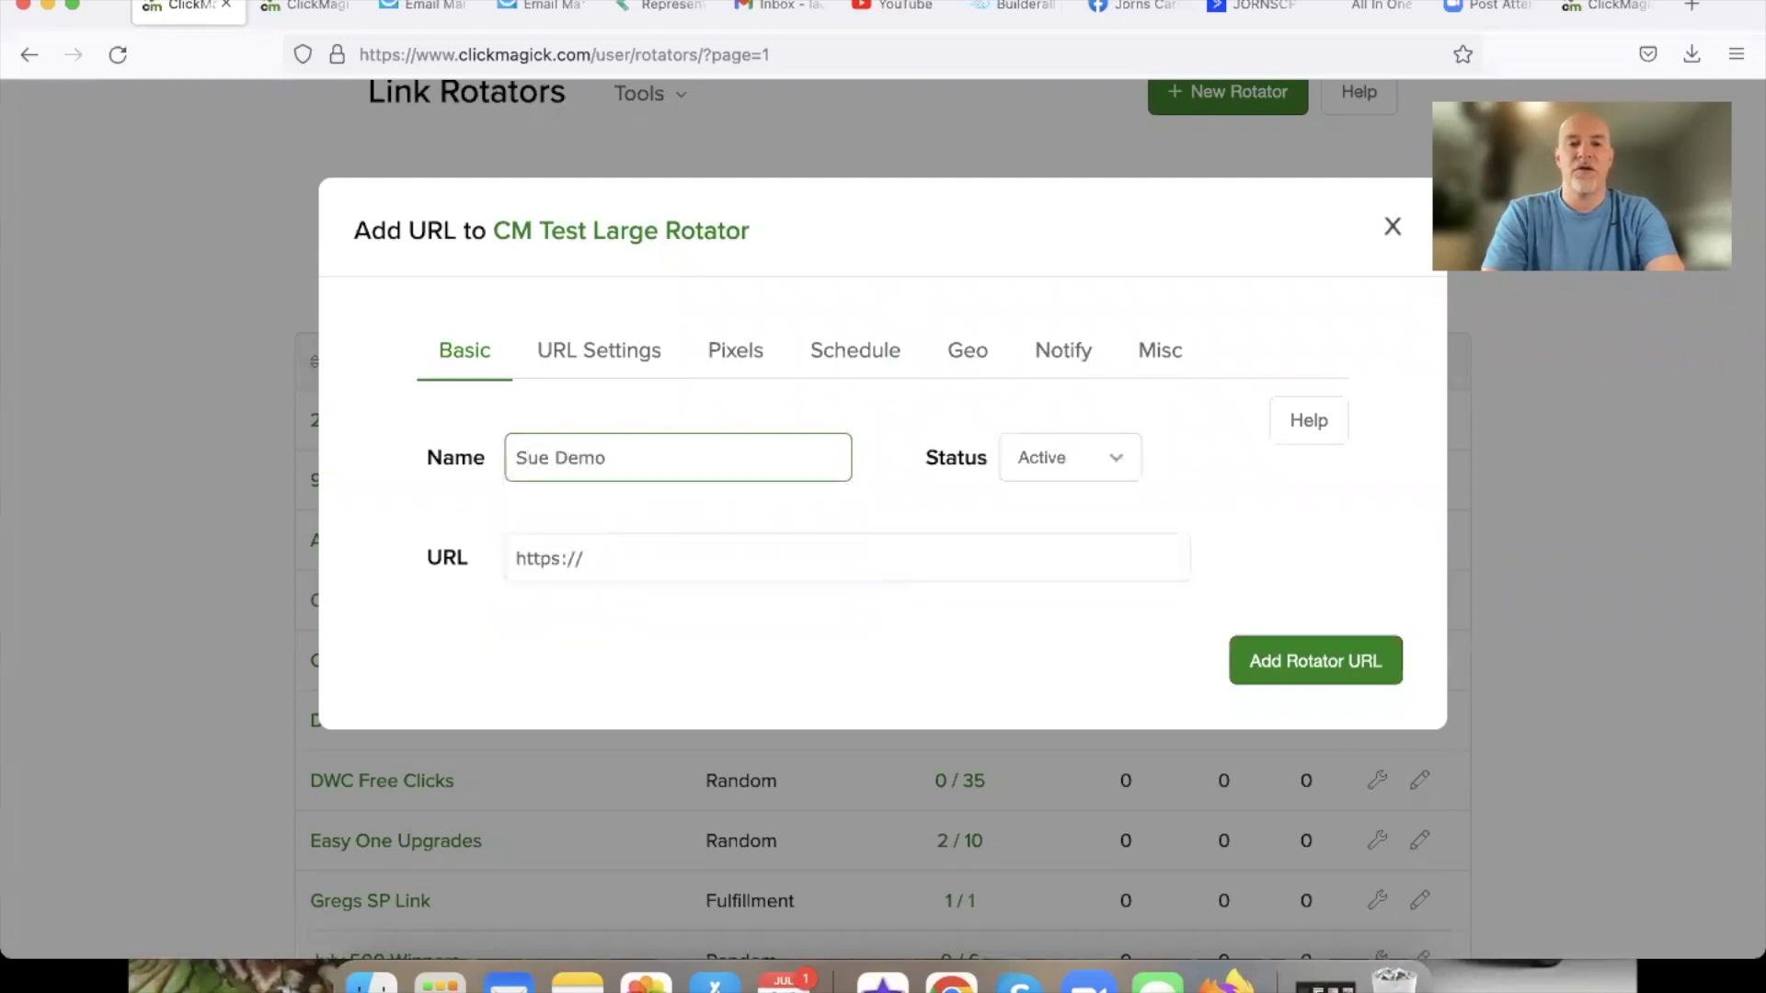
key("Tab")
key("super+v")
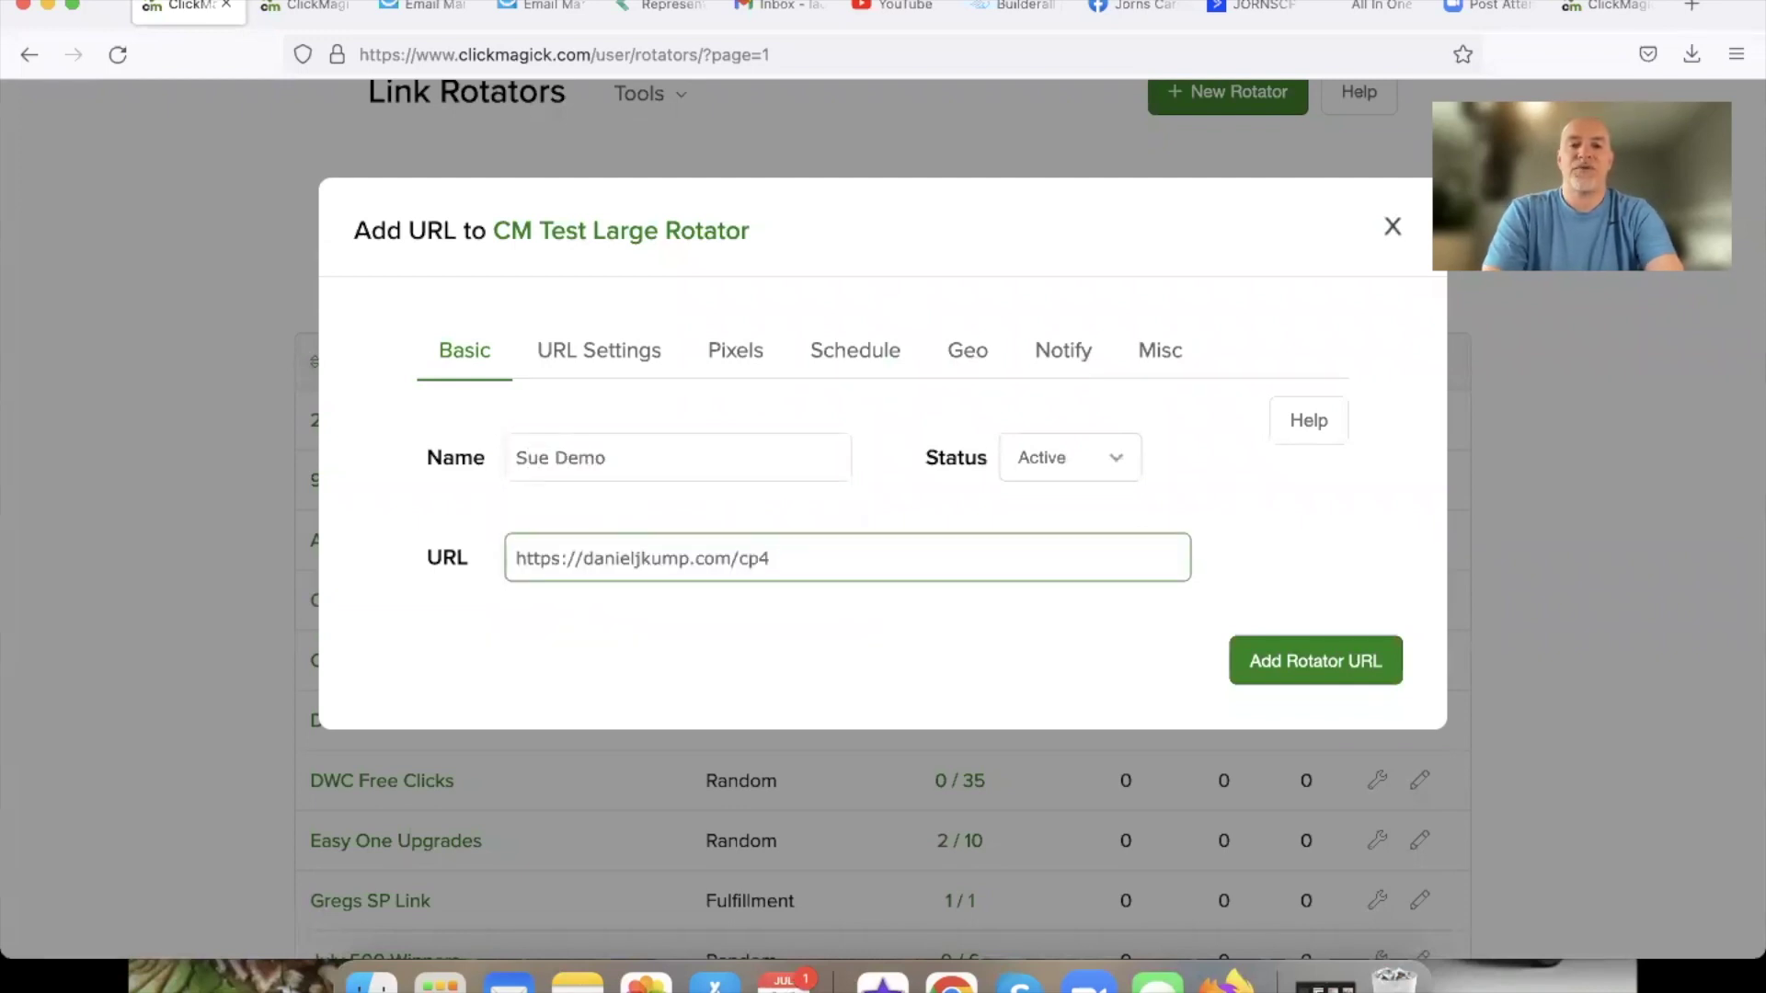
Cap Sue Demo at 100 max clicks and save it to the rotator.
left_click(619, 348)
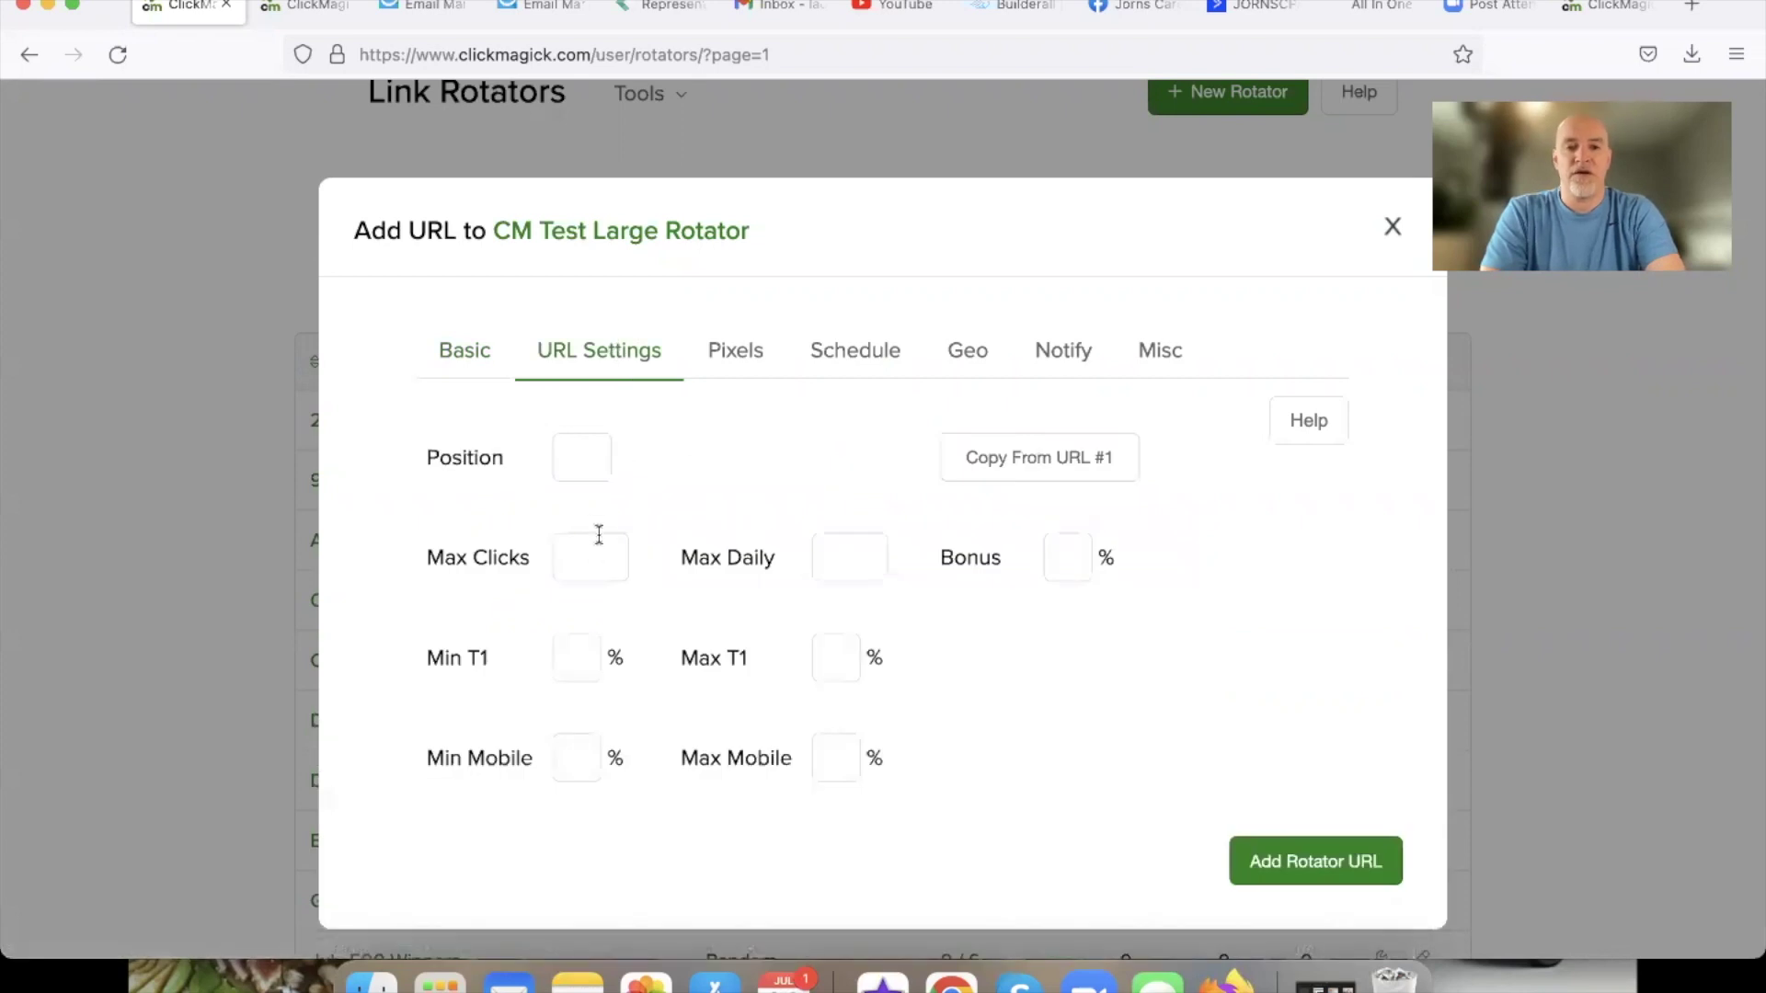
left_click(583, 556)
type("100")
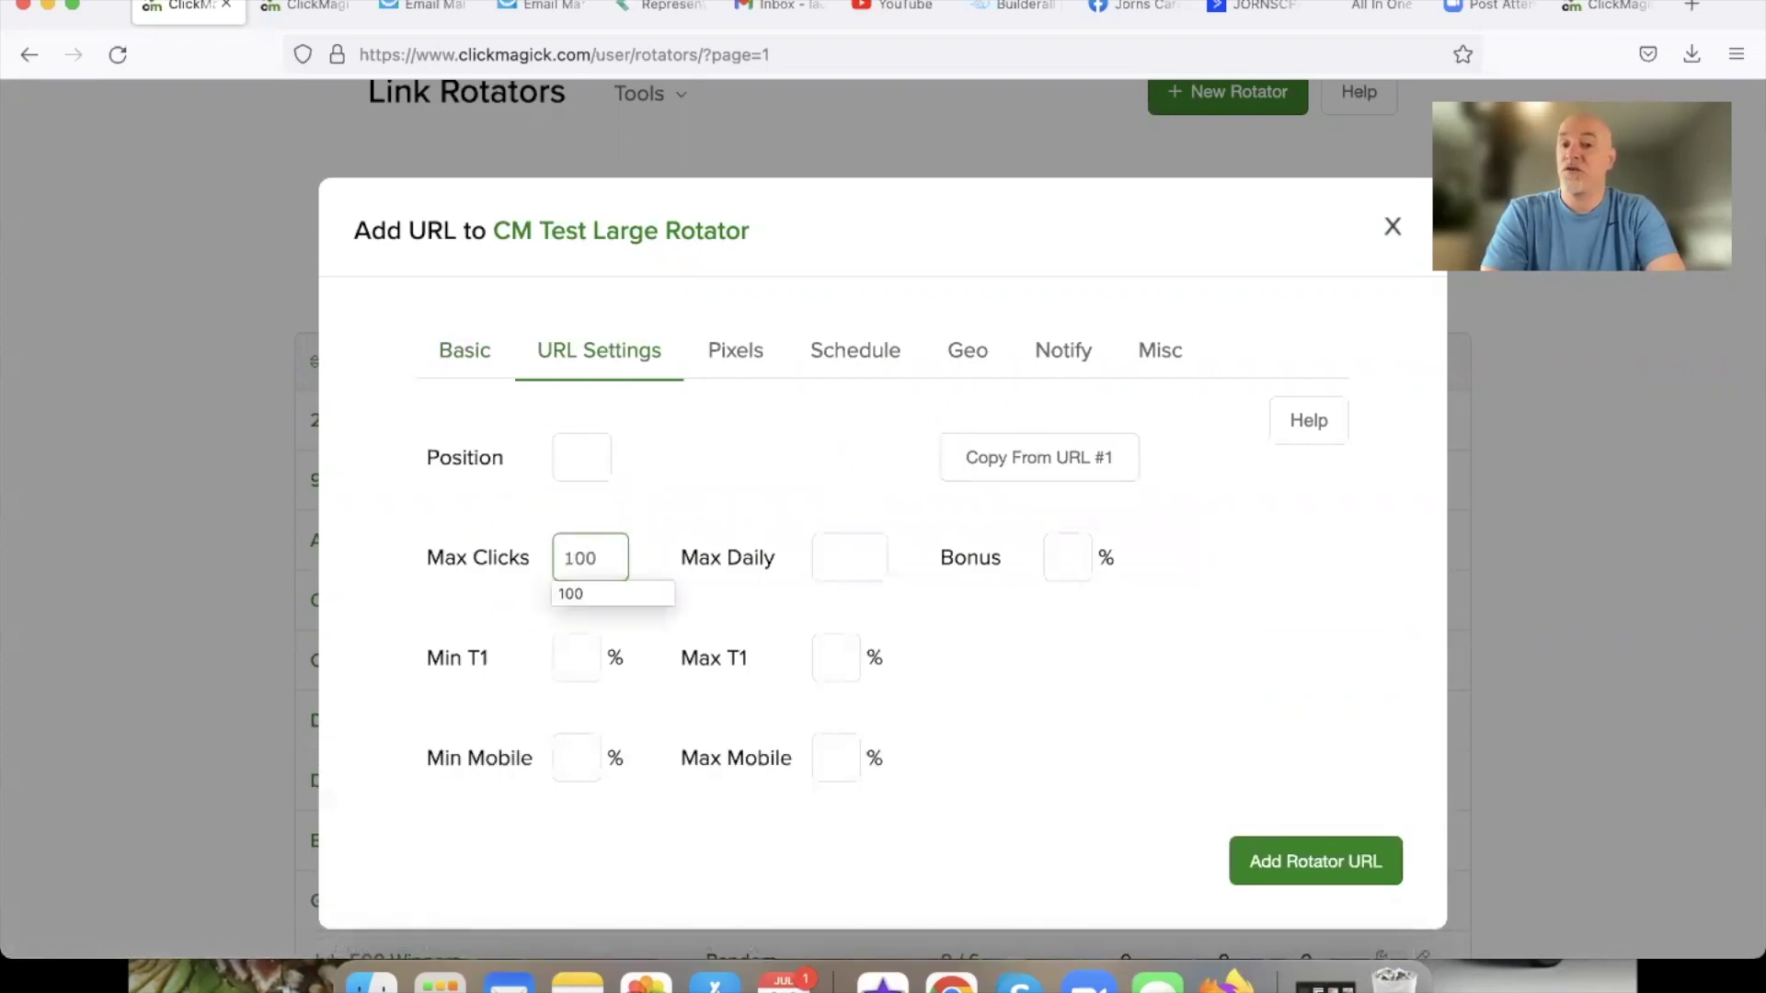
left_click(736, 455)
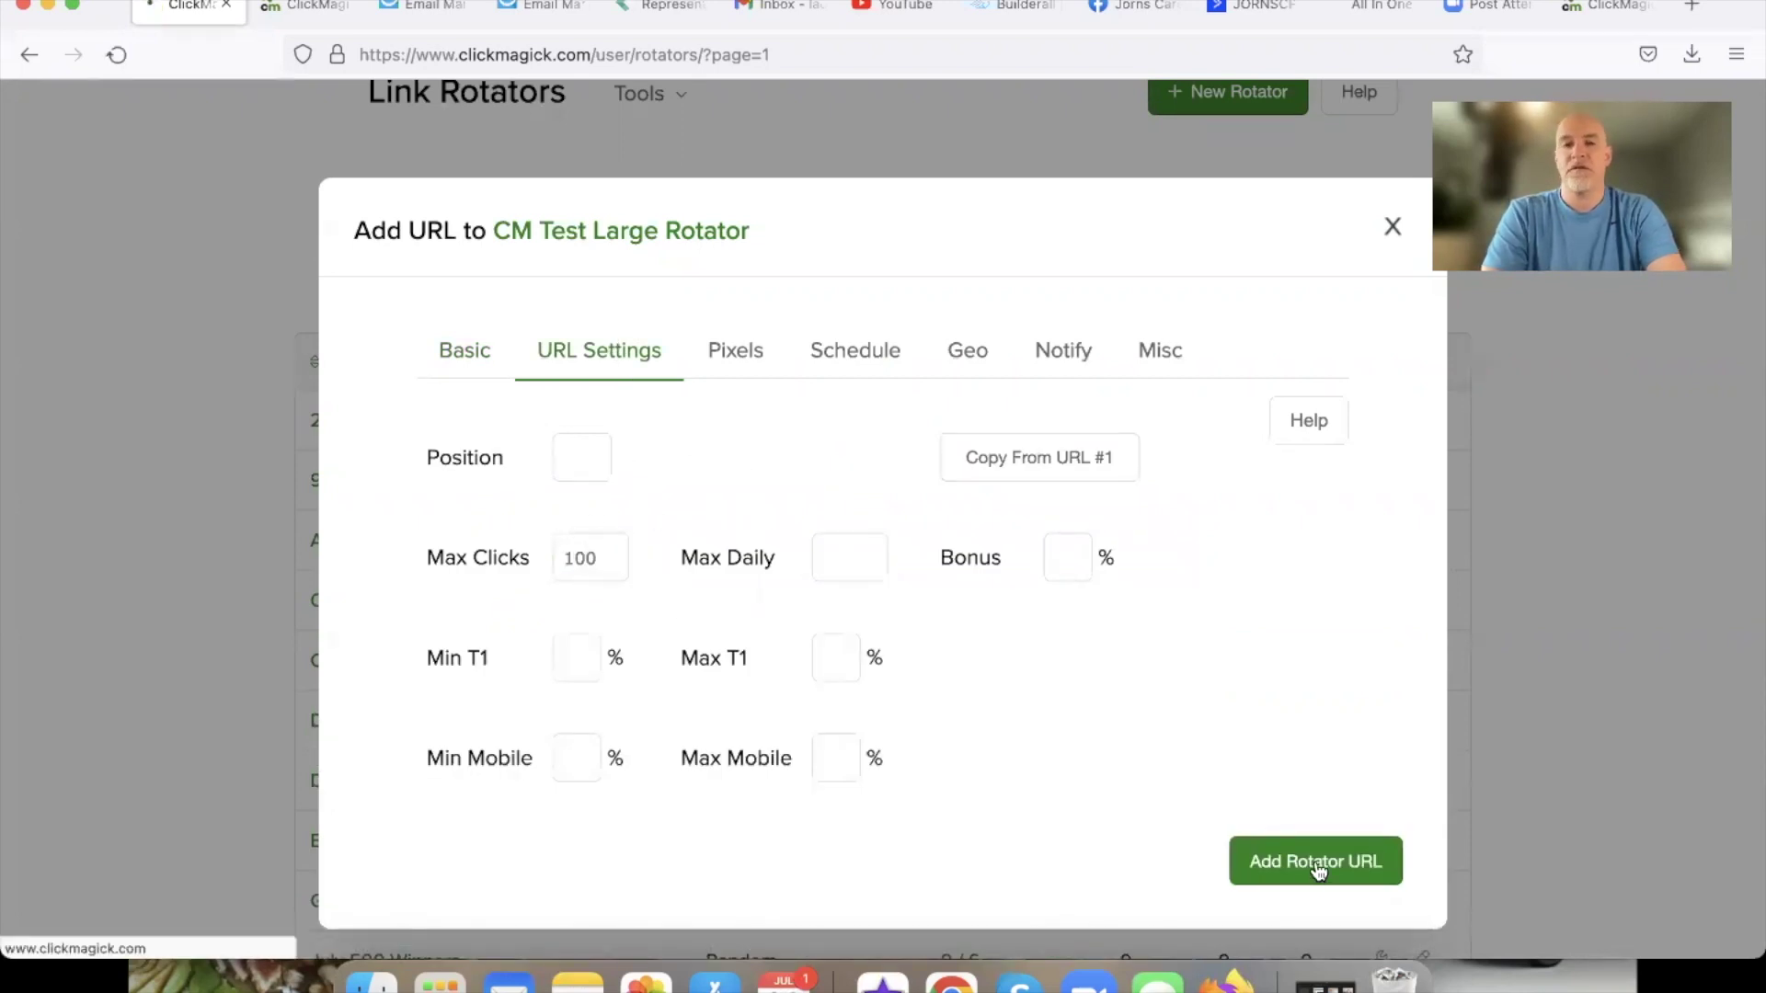
left_click(1317, 869)
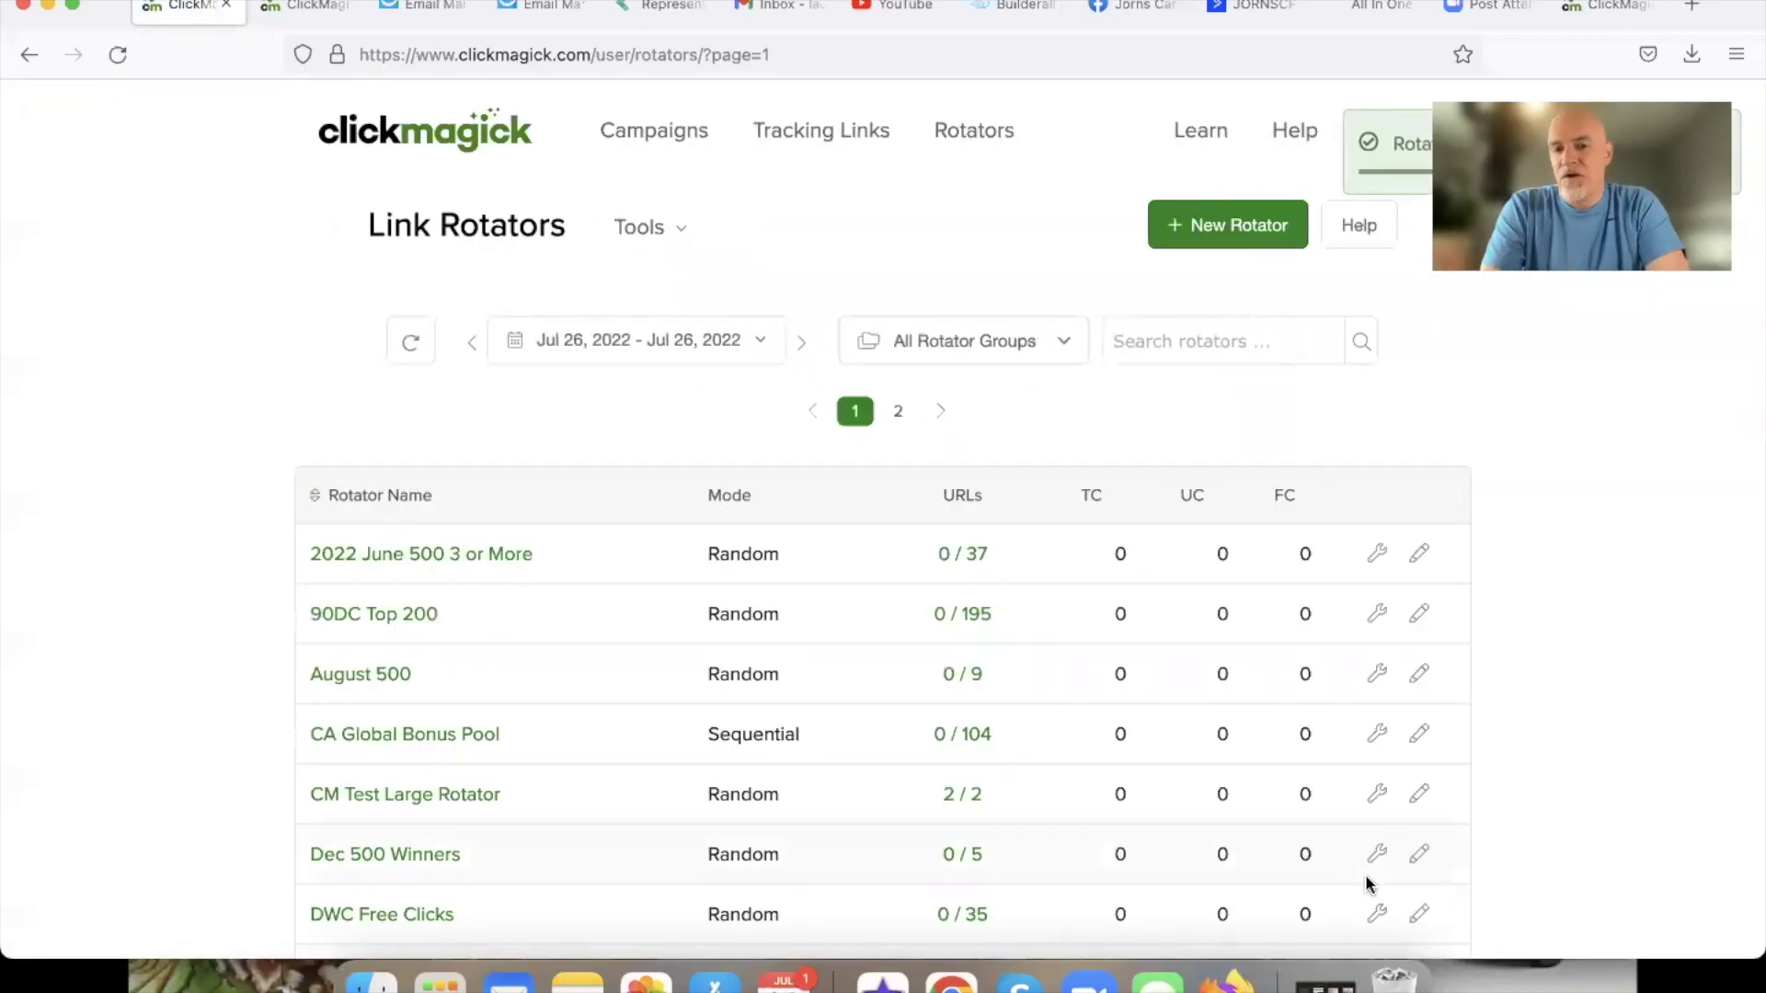
Show CM Test Large Rotator's URL list, then switch over to the cp4 landing page.
scroll(1361, 886, "down", 5)
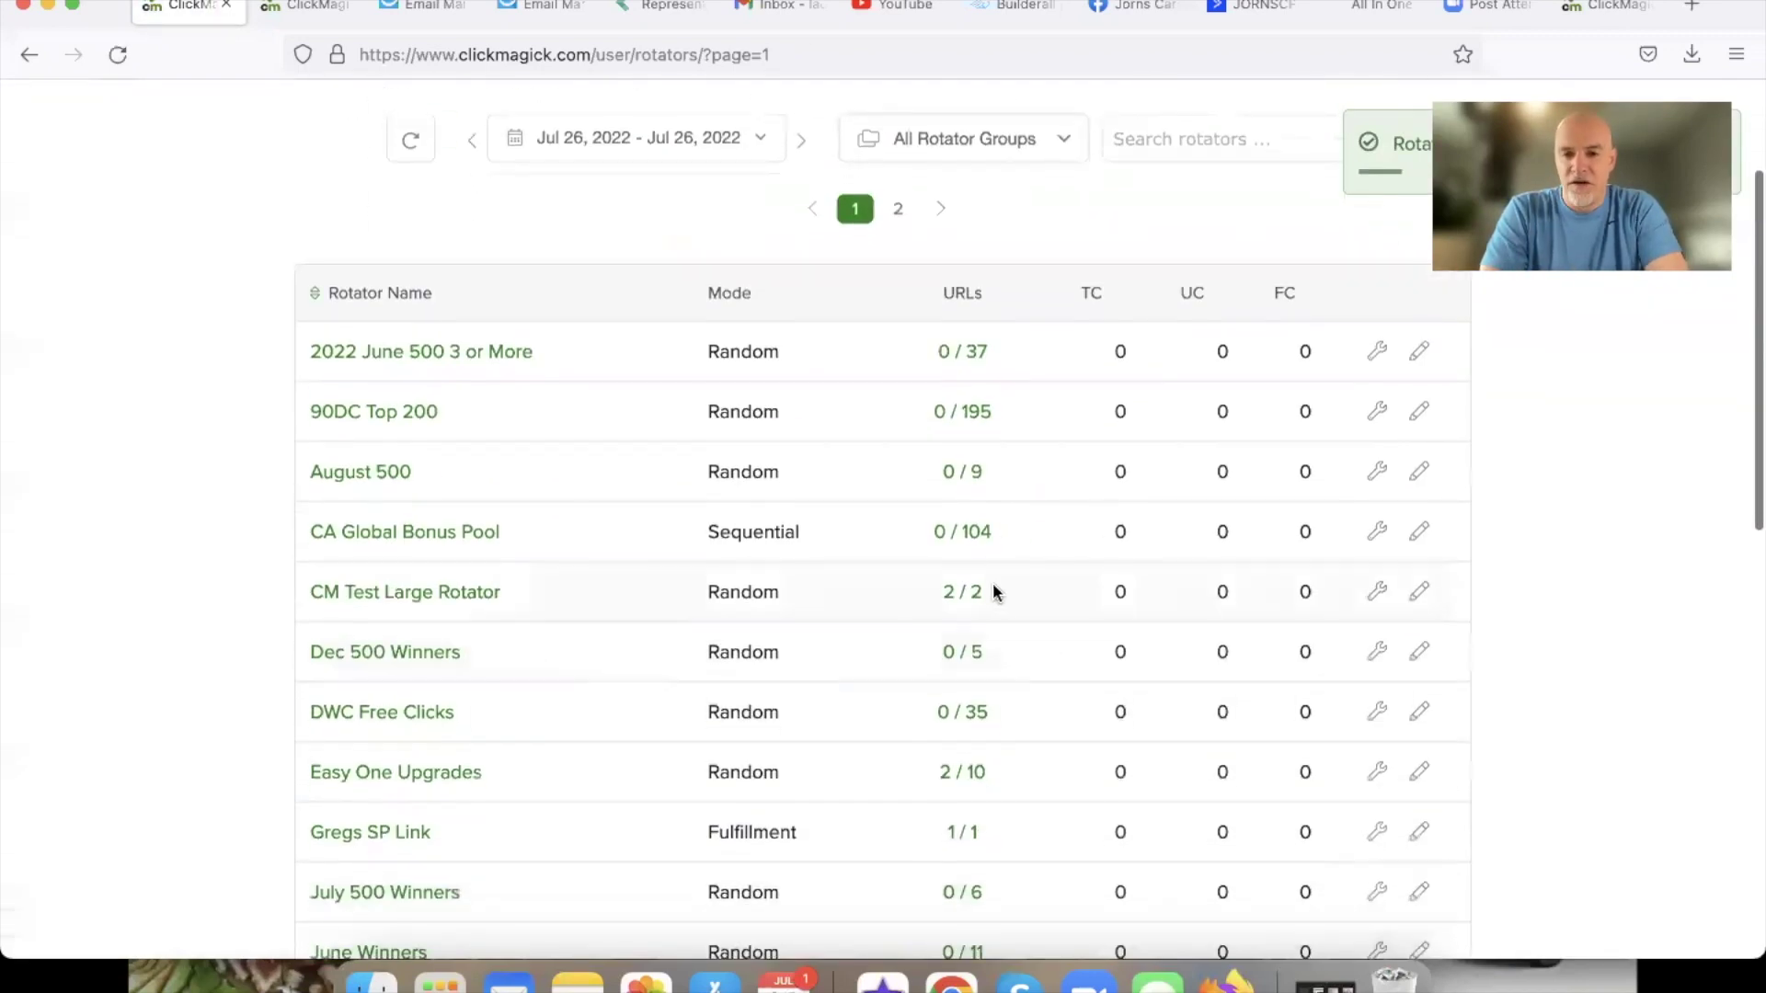
left_click_drag(991, 585, 923, 596)
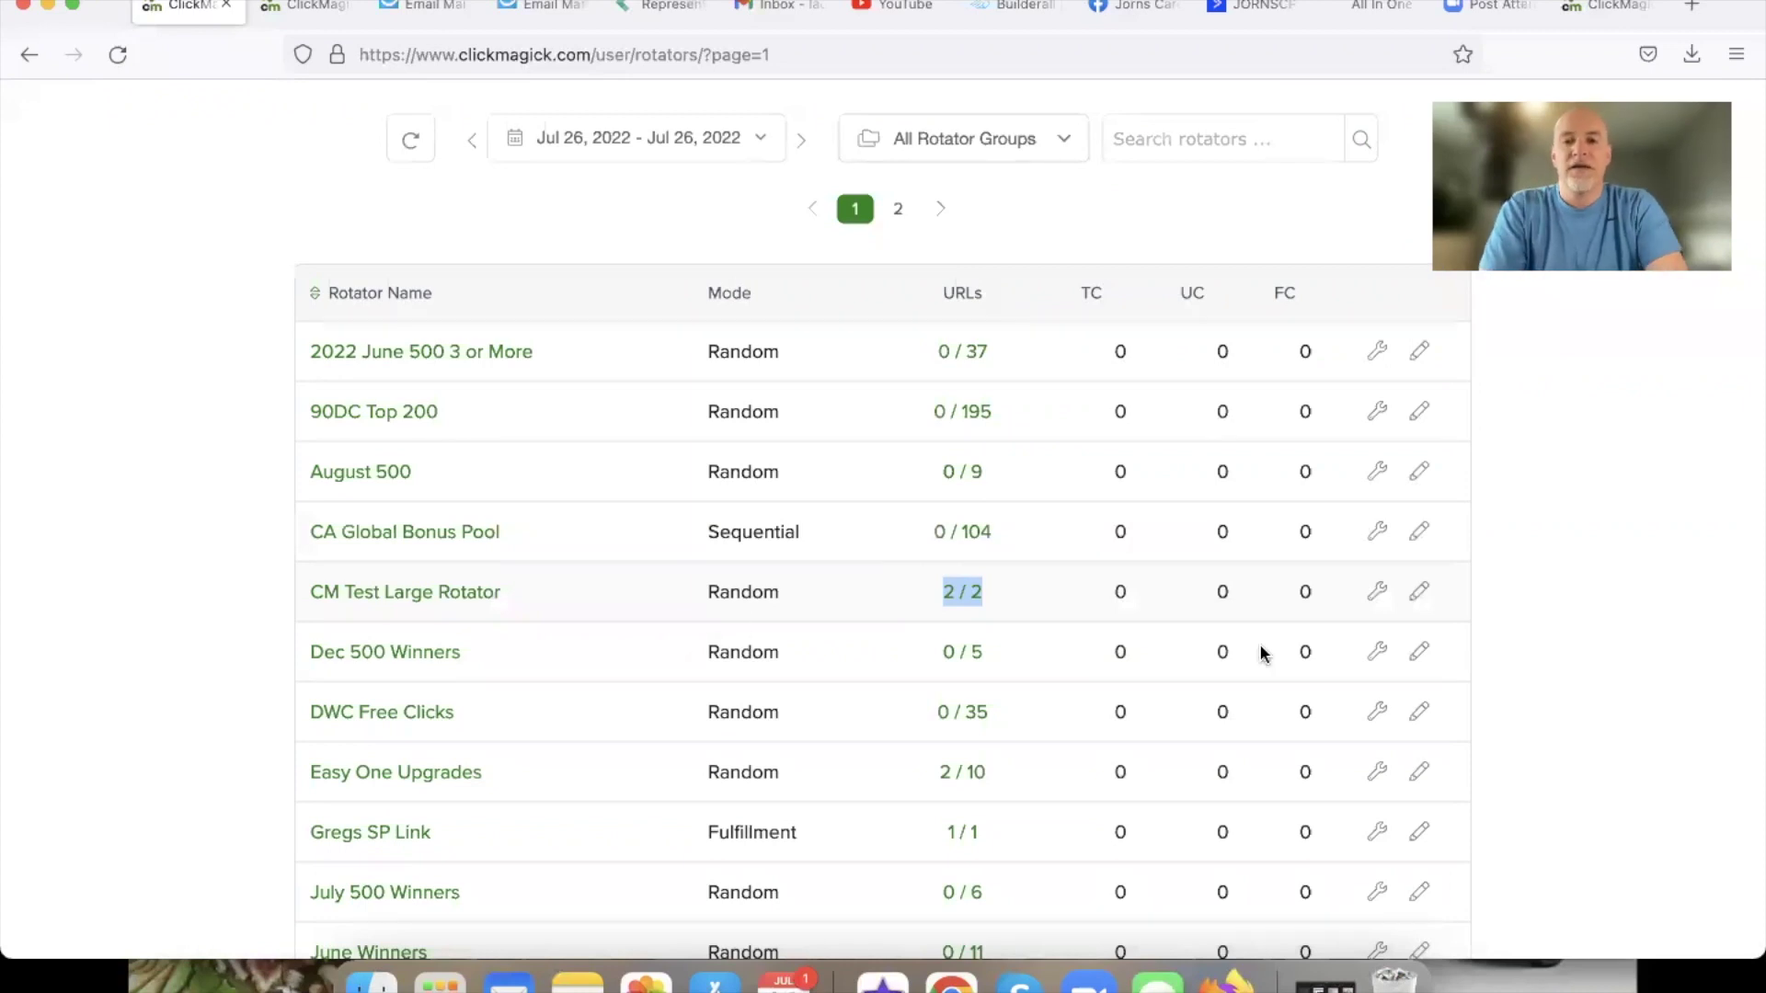
left_click(1377, 592)
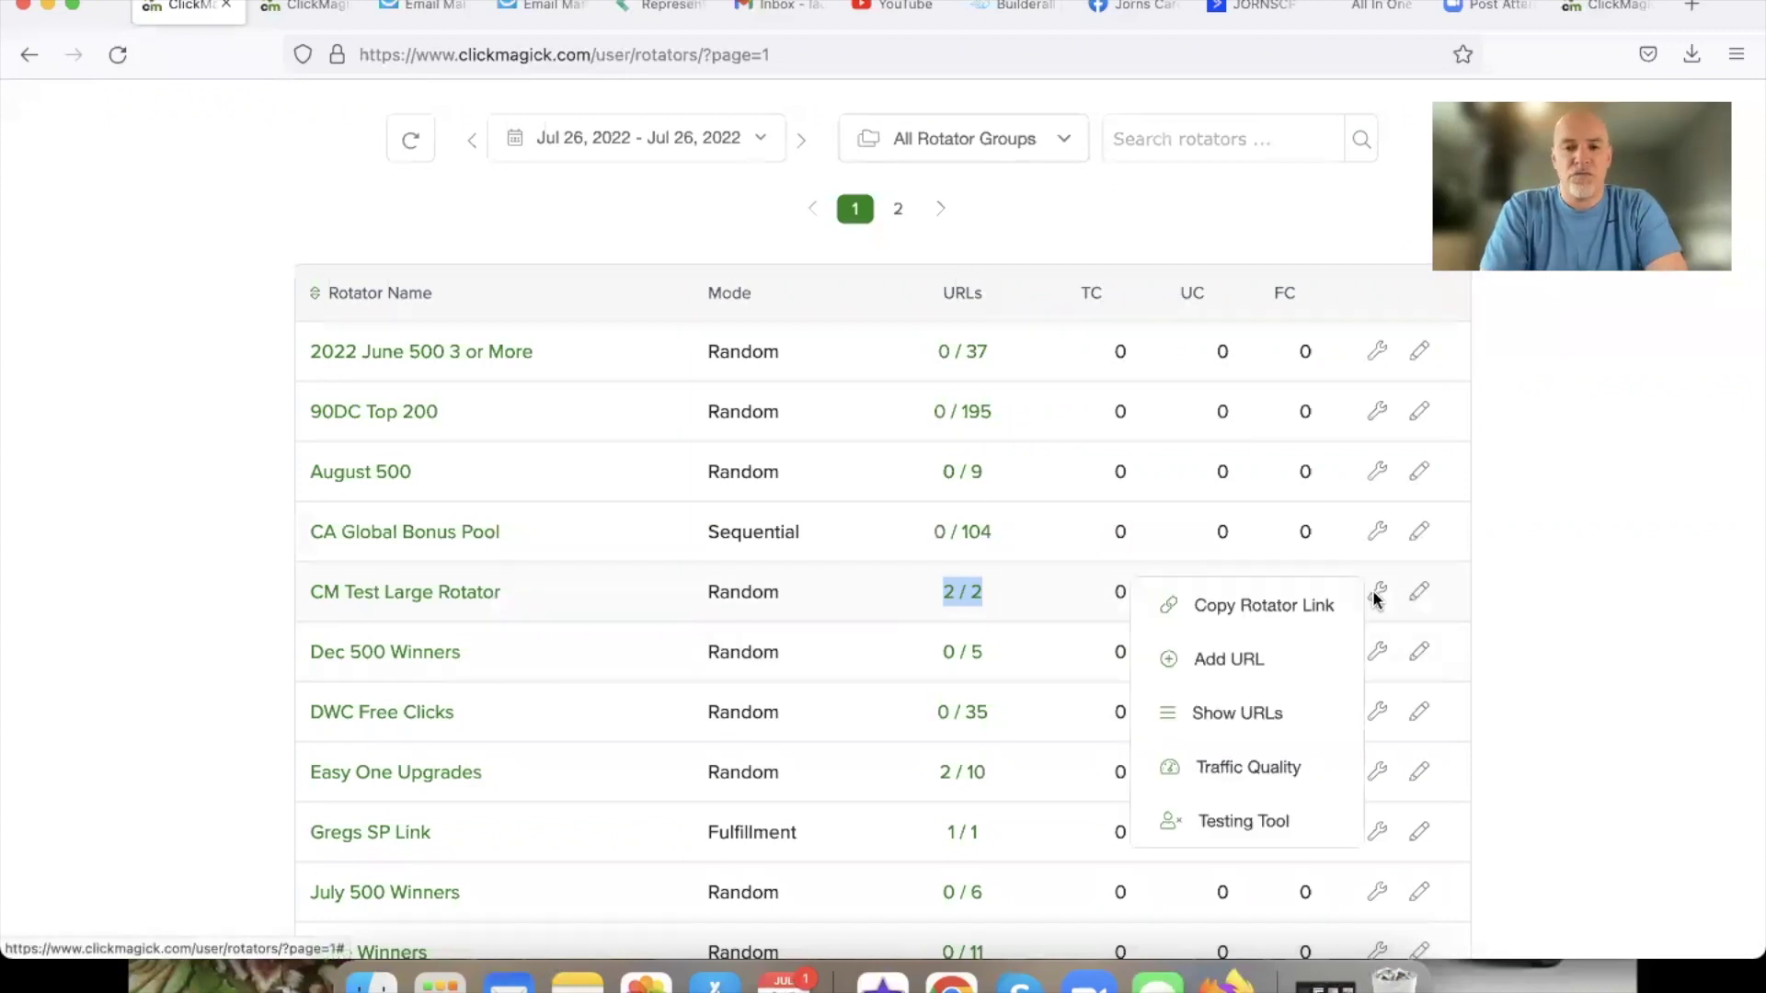
left_click(1241, 713)
key("super+Tab")
key("super+Tab")
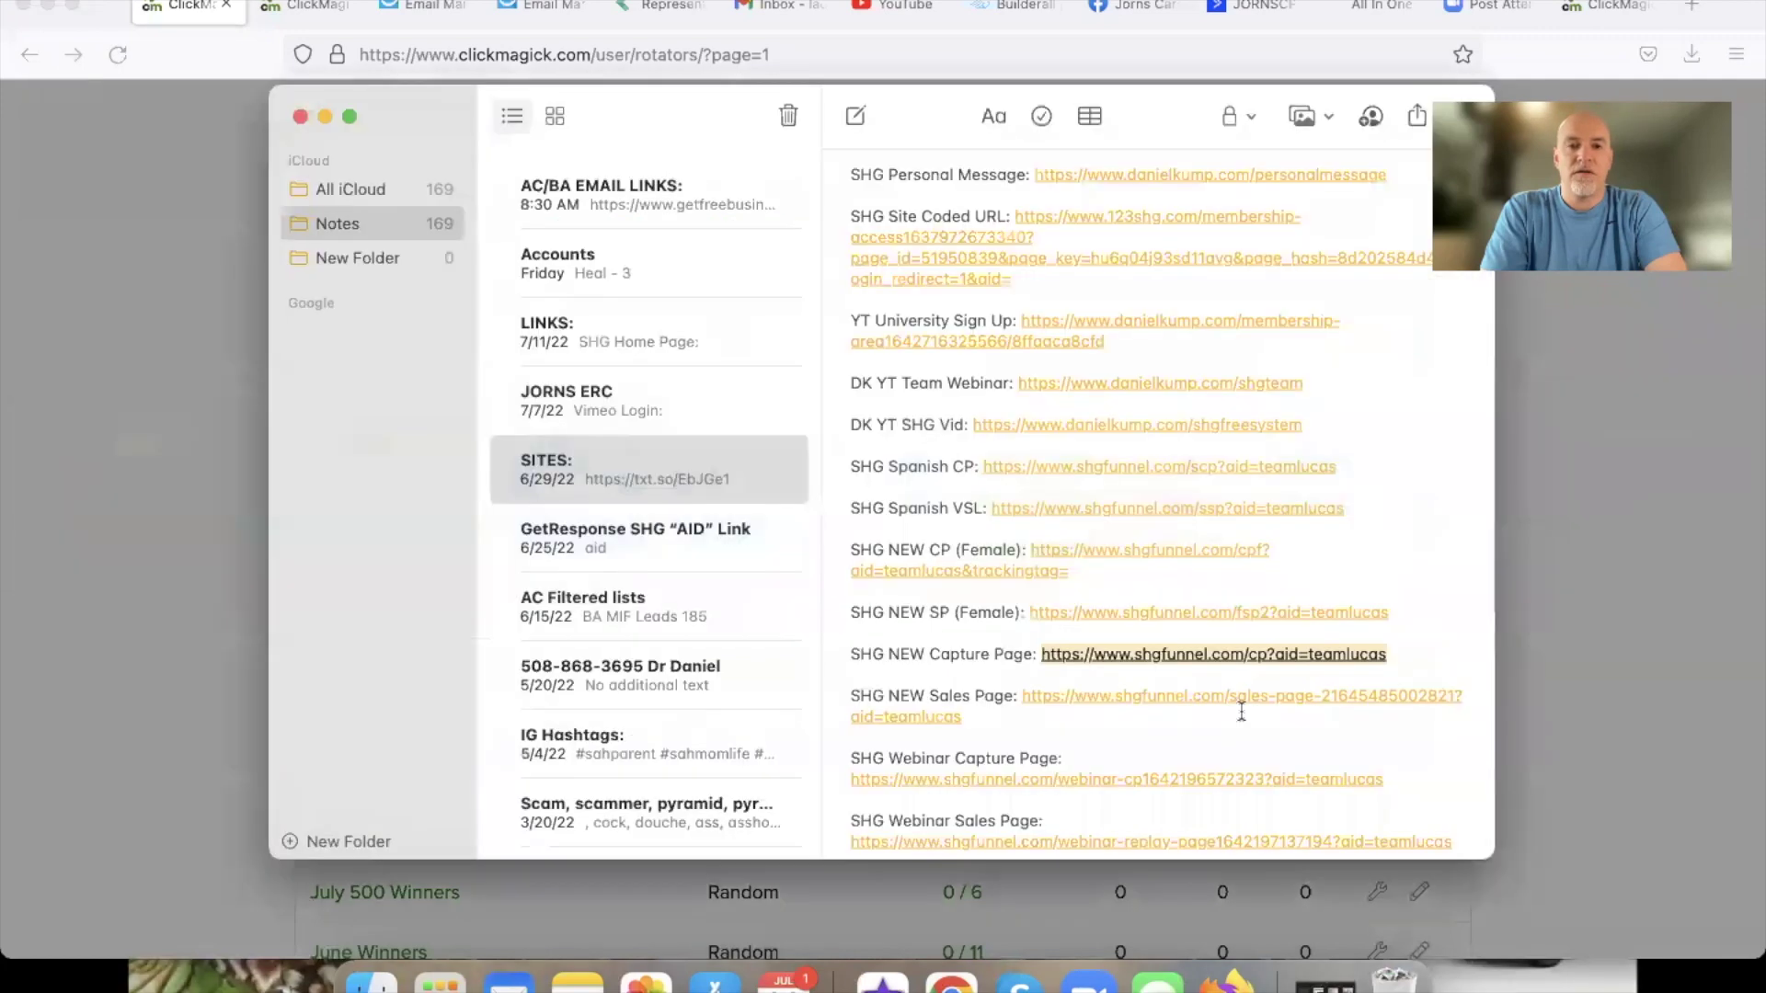
key("super+Tab")
key("super+Tab")
key("super+Tab")
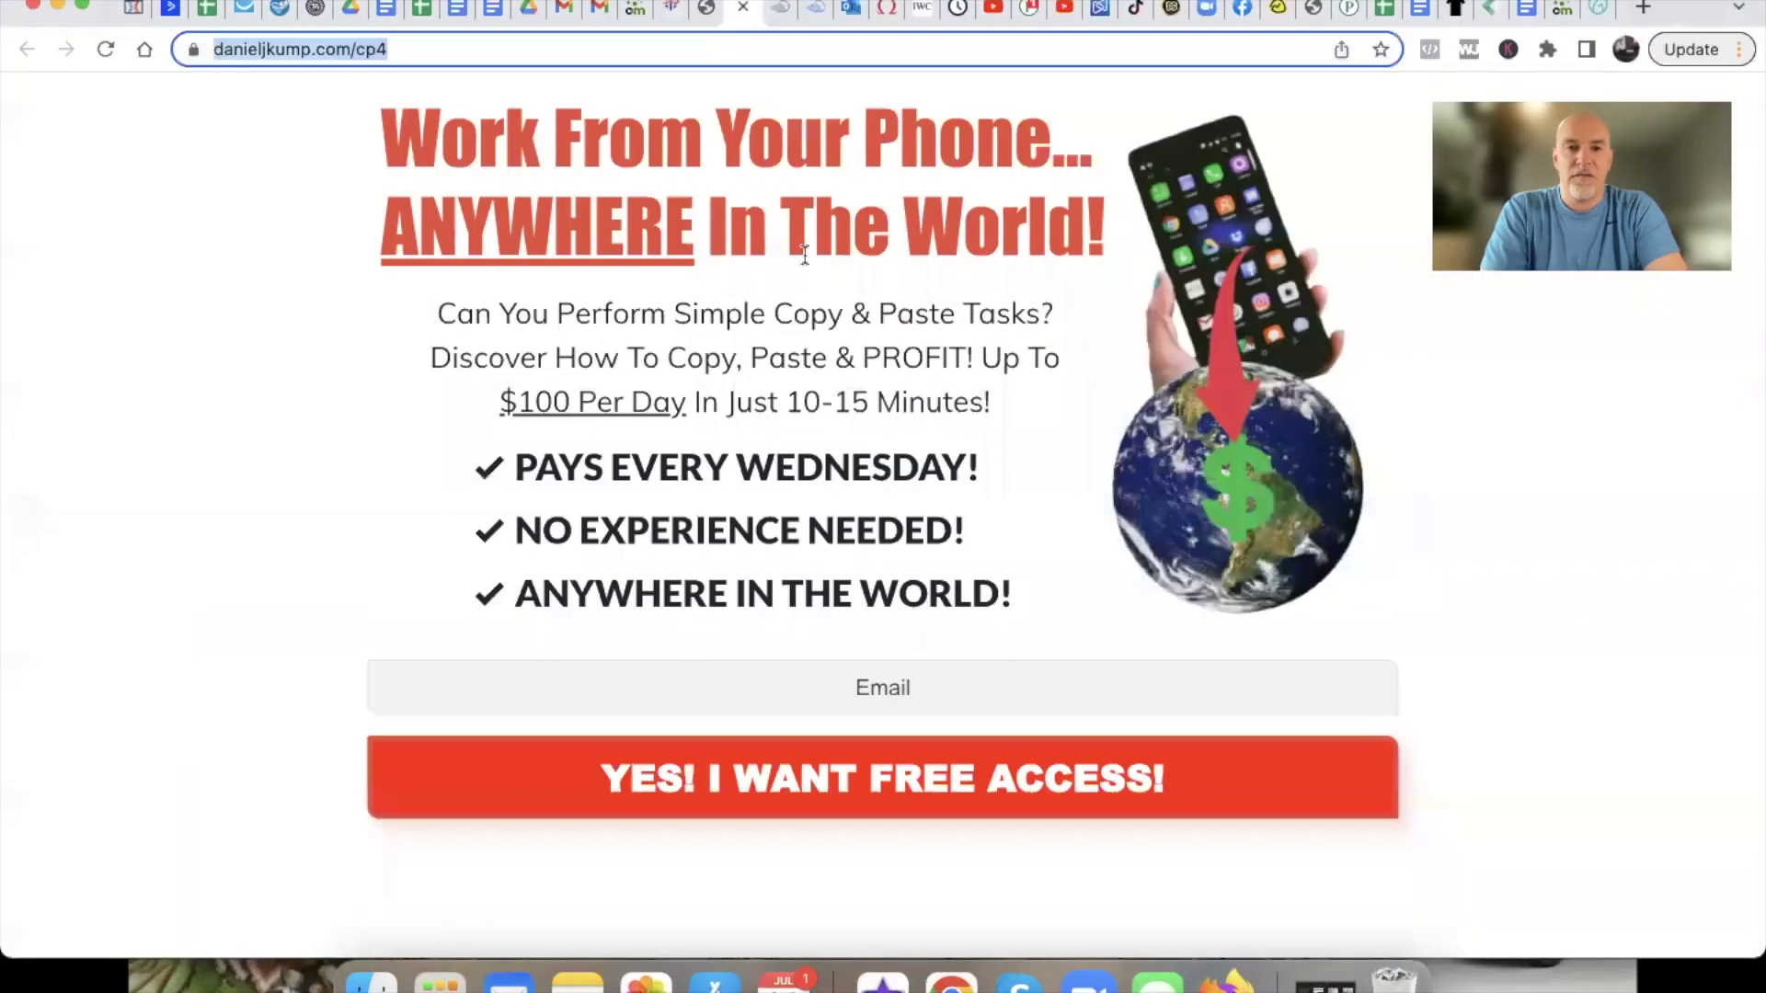
Copy the live MAIN SHG CP page address (danieljkump.com/cp1) and return to ClickMagick.
left_click(745, 8)
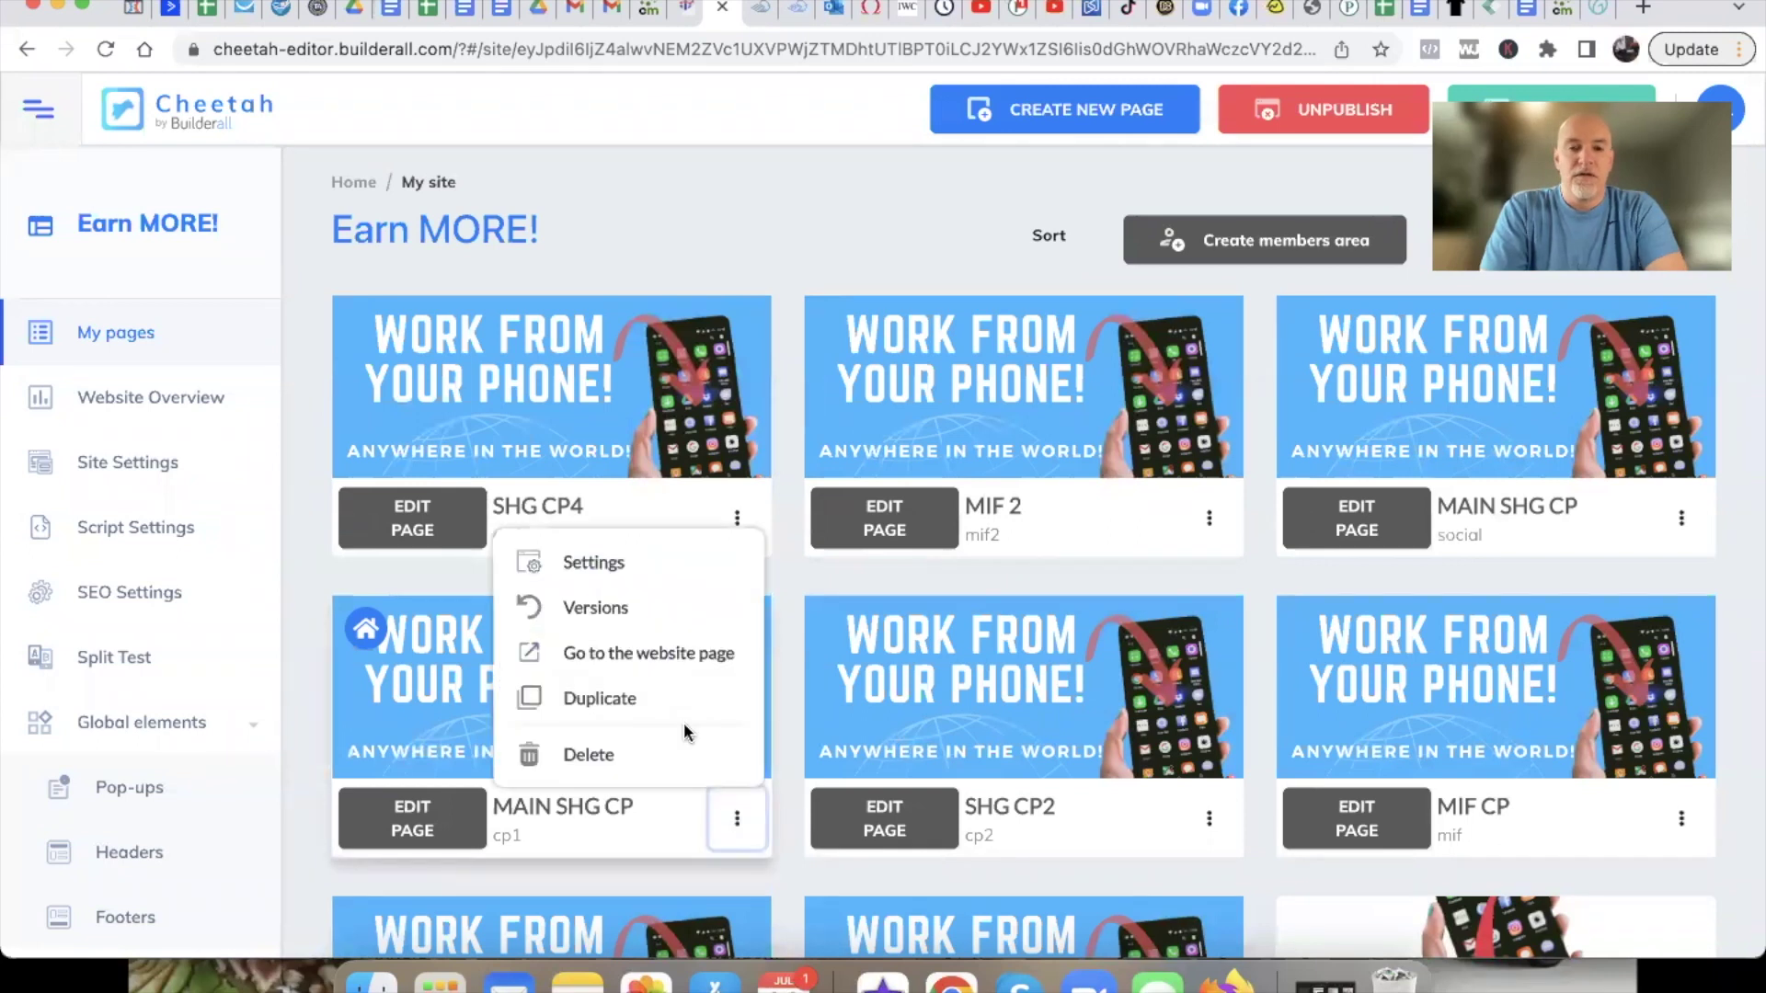
left_click(688, 664)
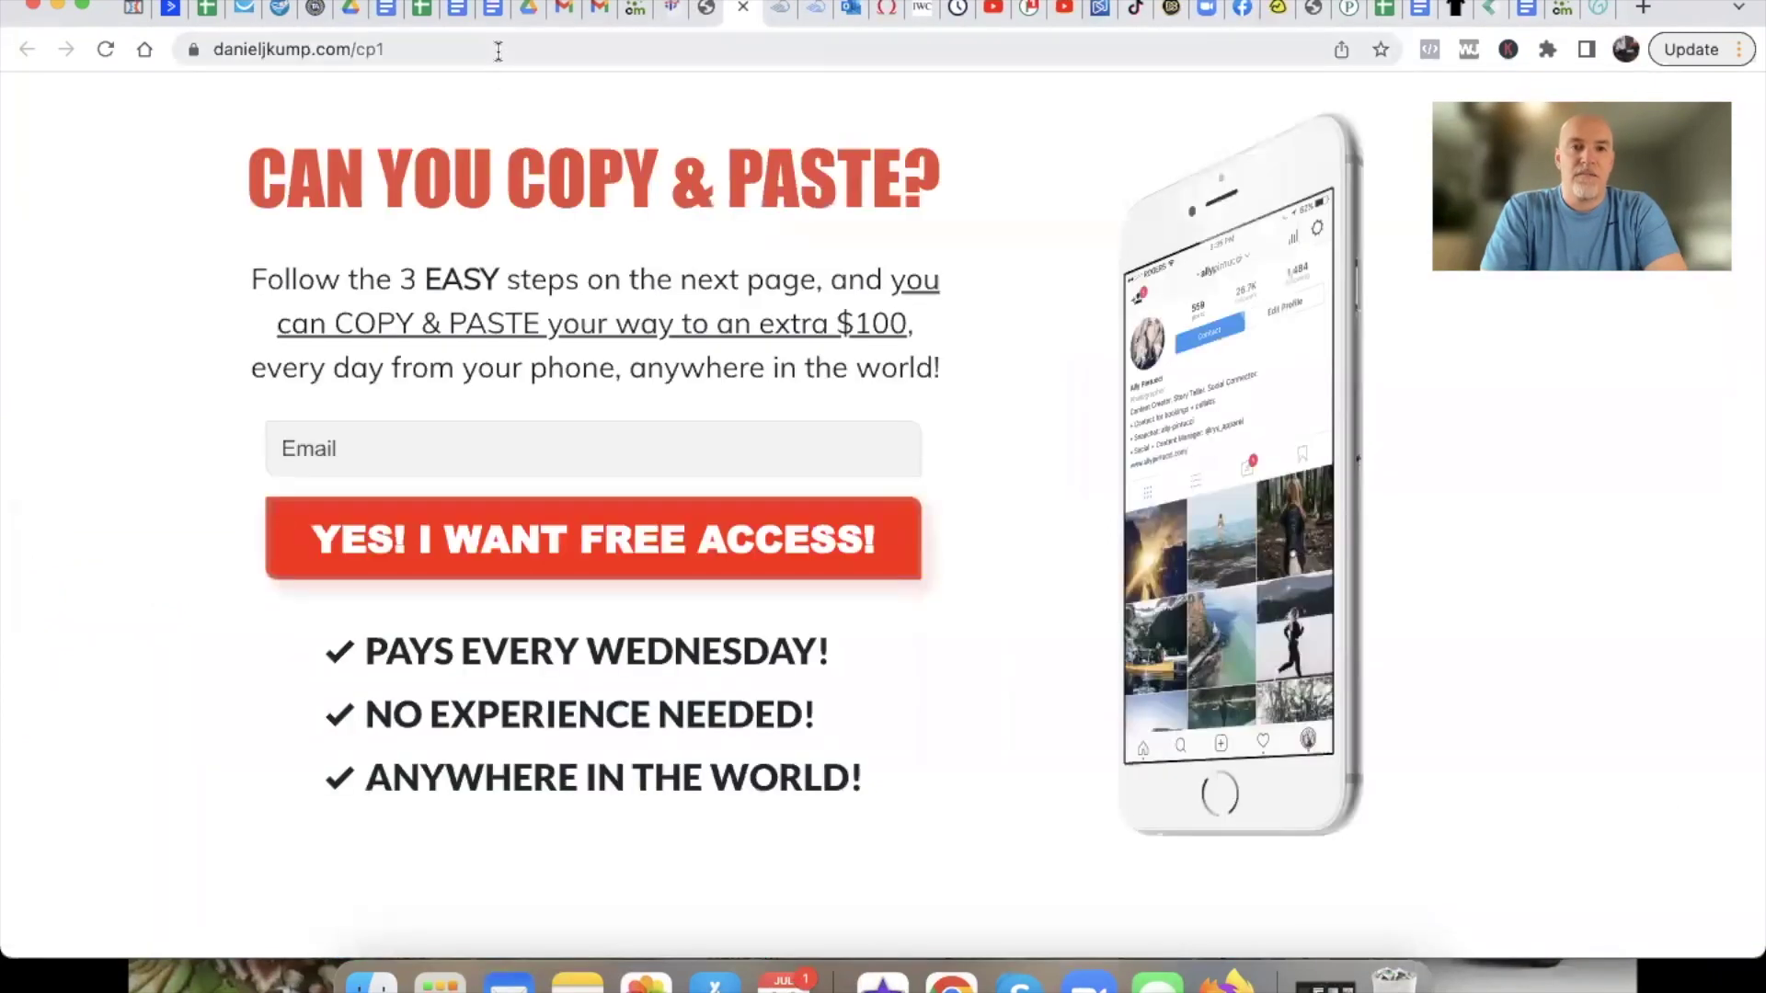
left_click(498, 51)
key("super+c")
left_click(744, 10)
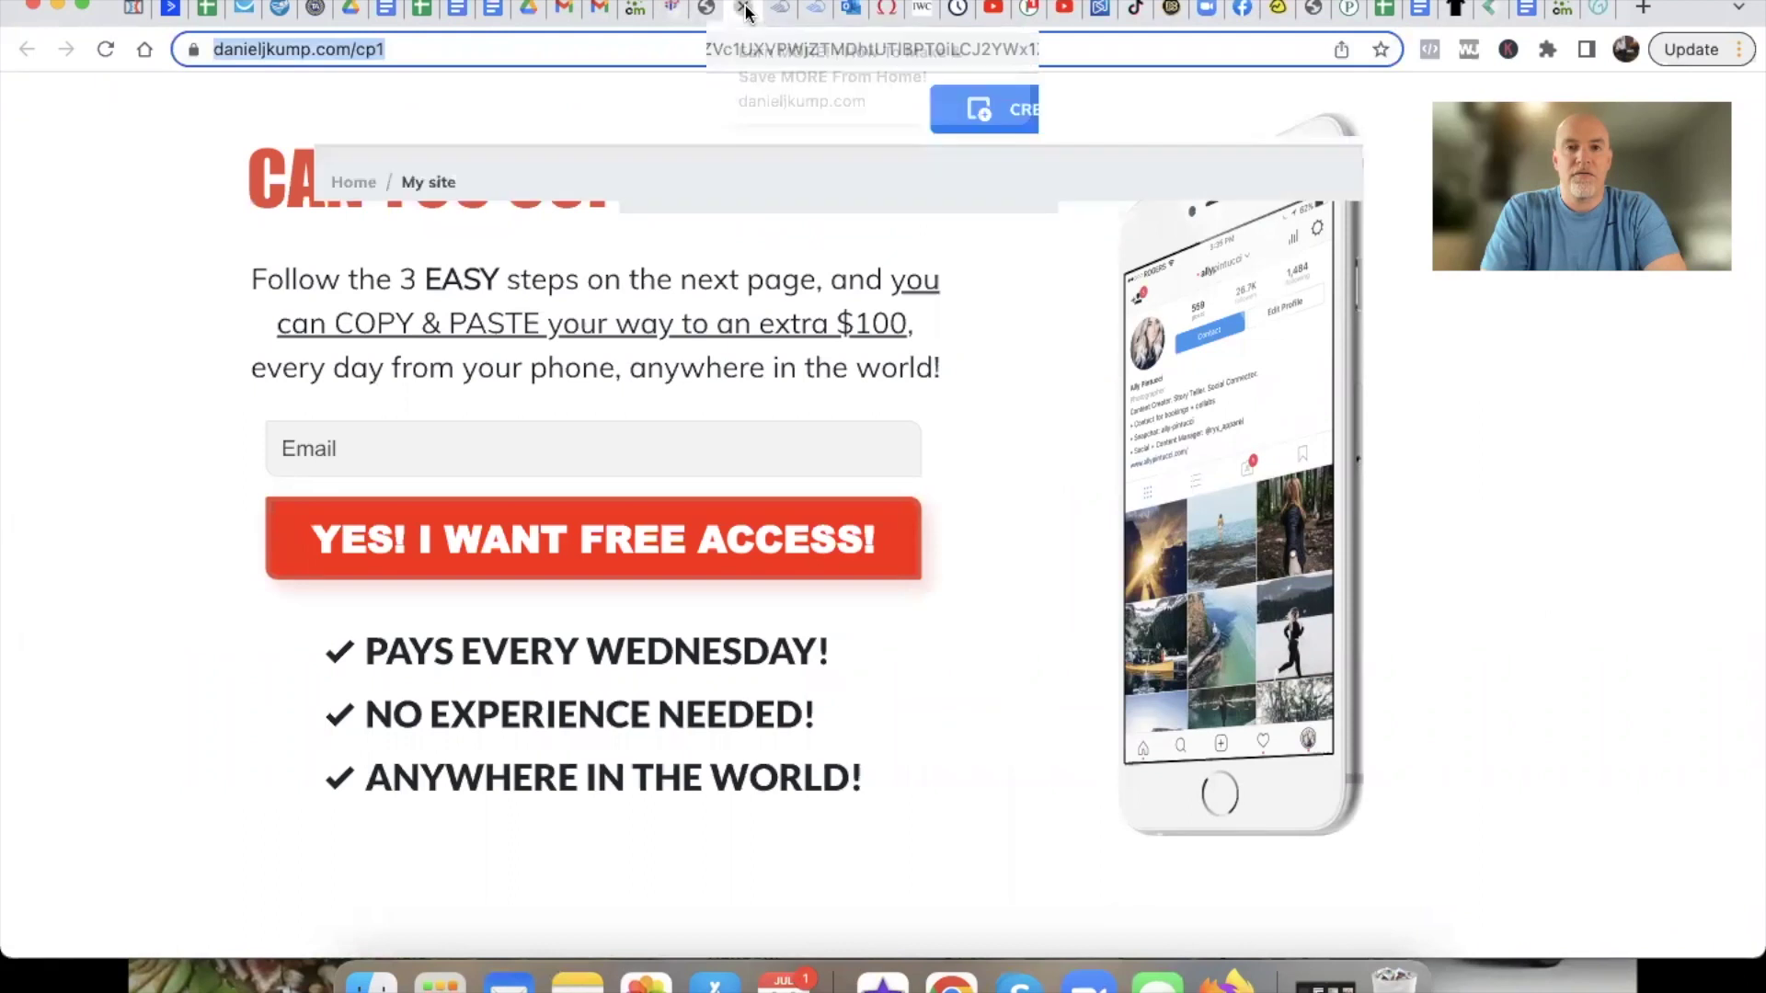
key("super+Tab")
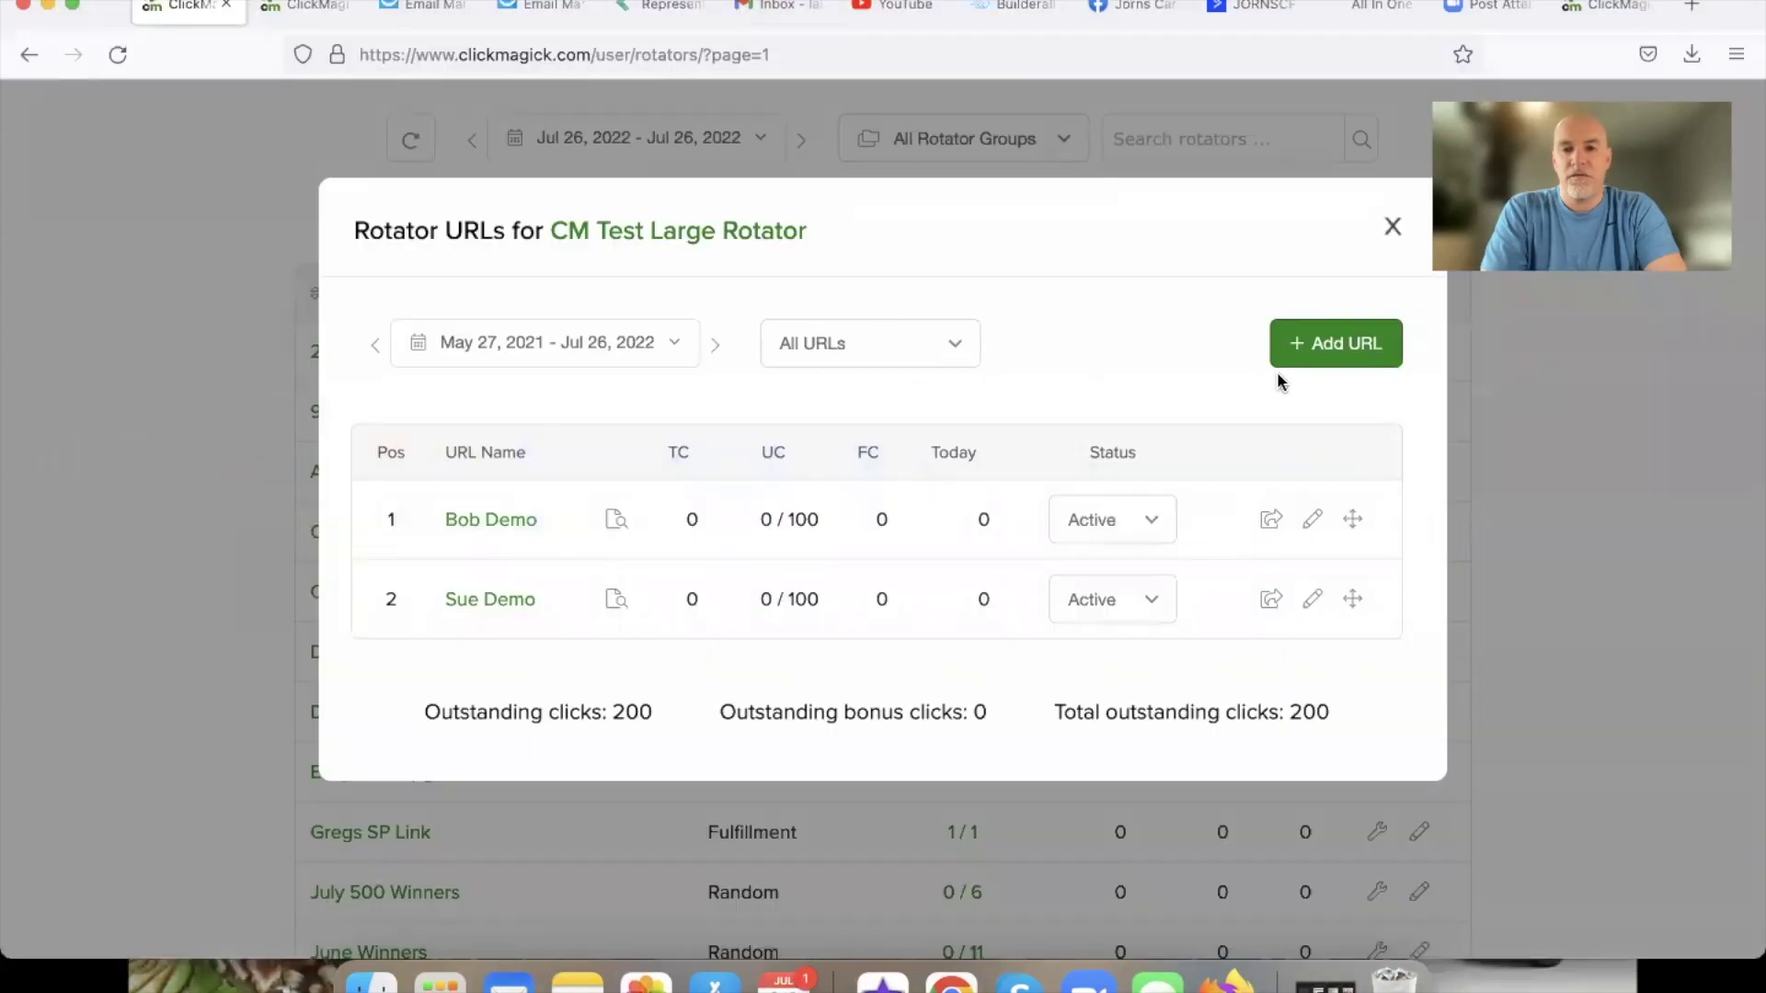
Add a rotator URL named 'Andrew Demo' pointing to danieljkump.com/cp1.
left_click(1308, 359)
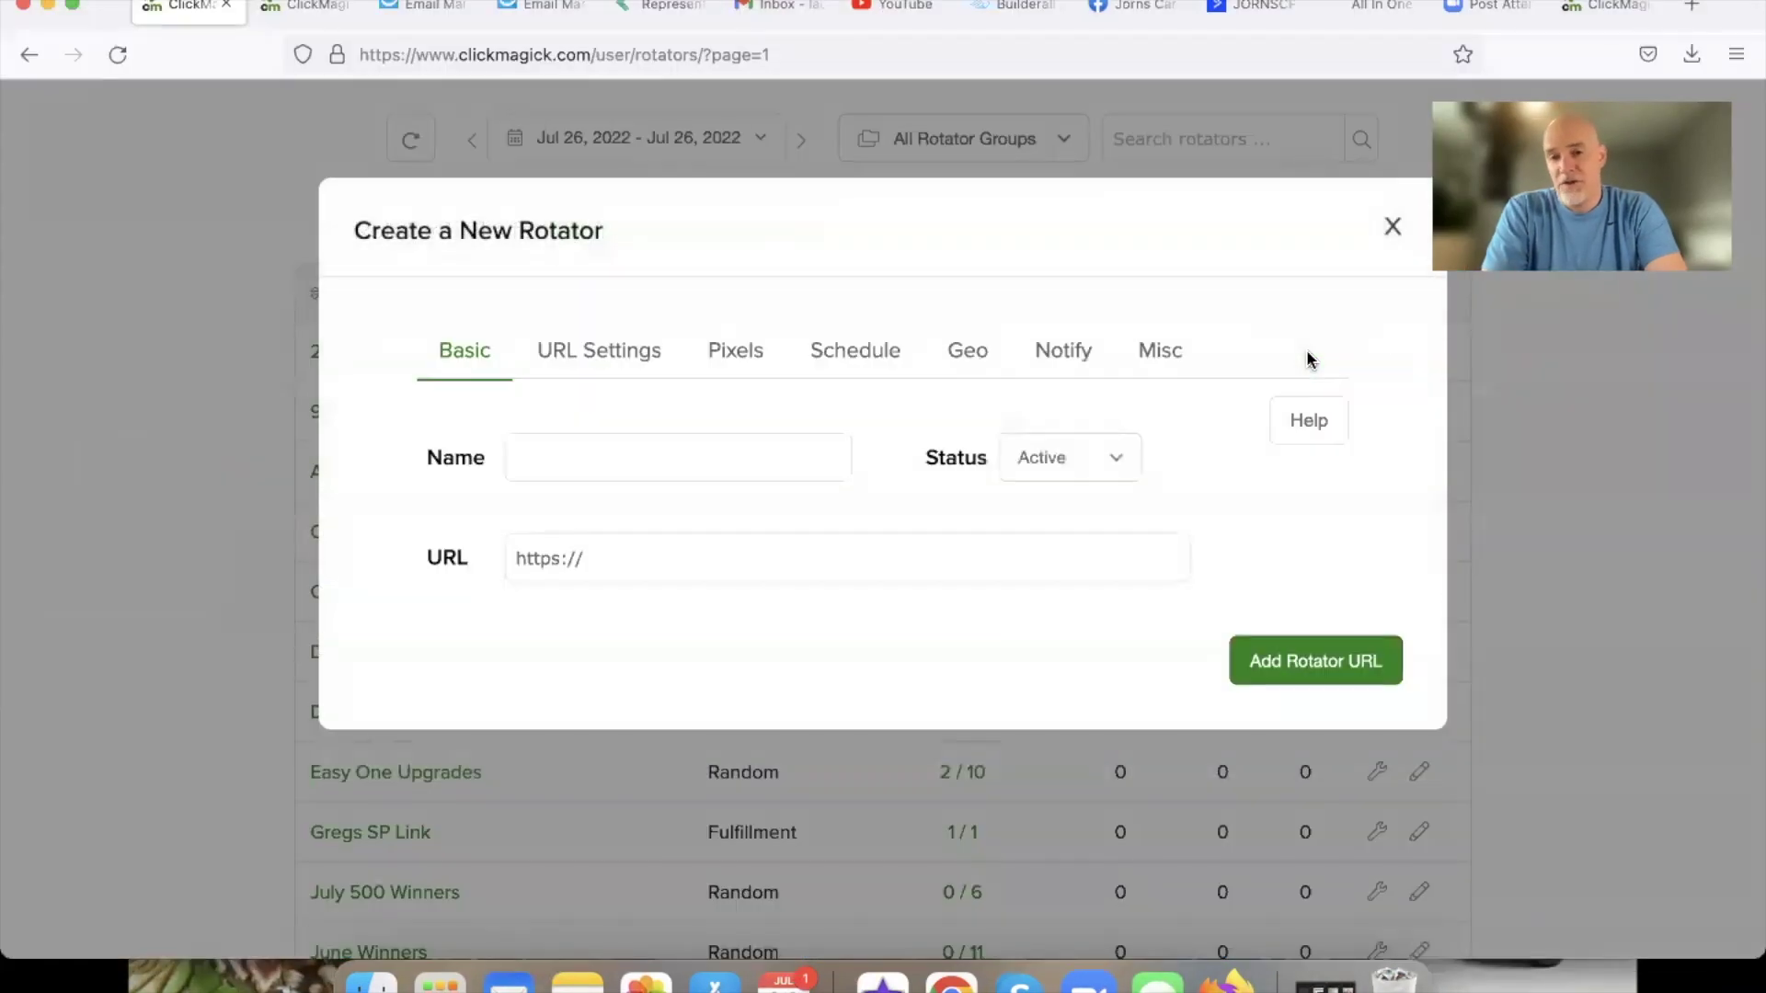
left_click(658, 453)
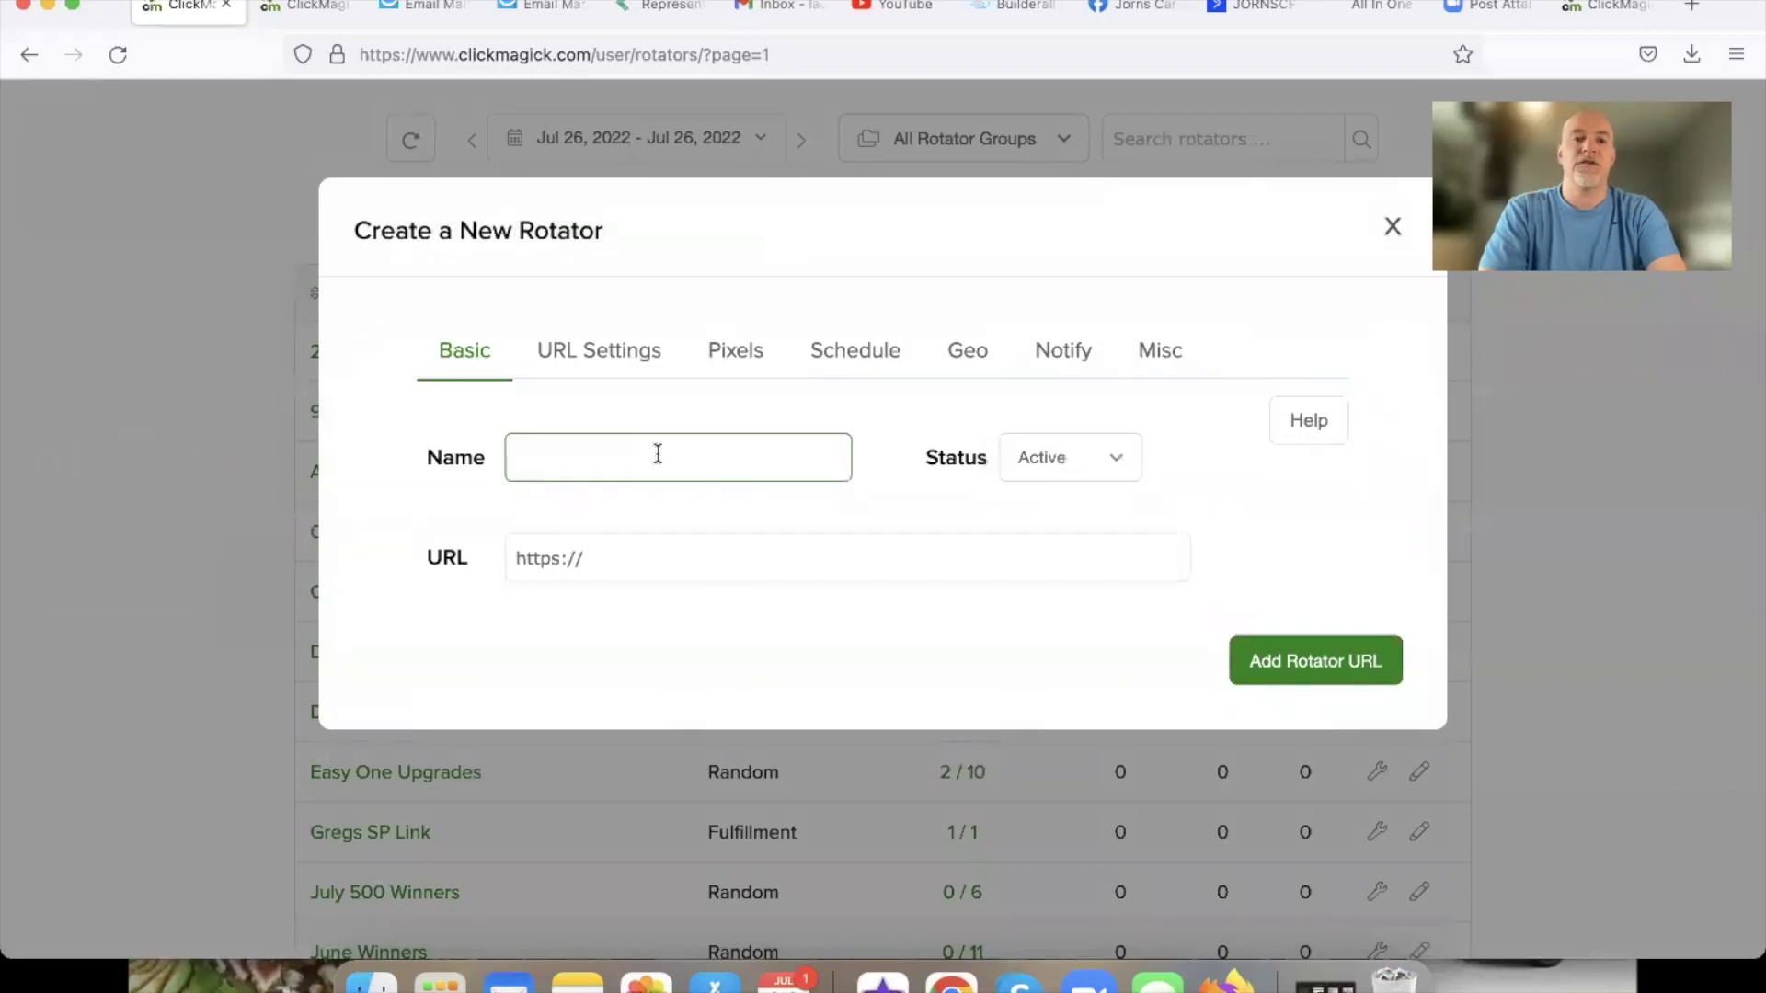
type("A")
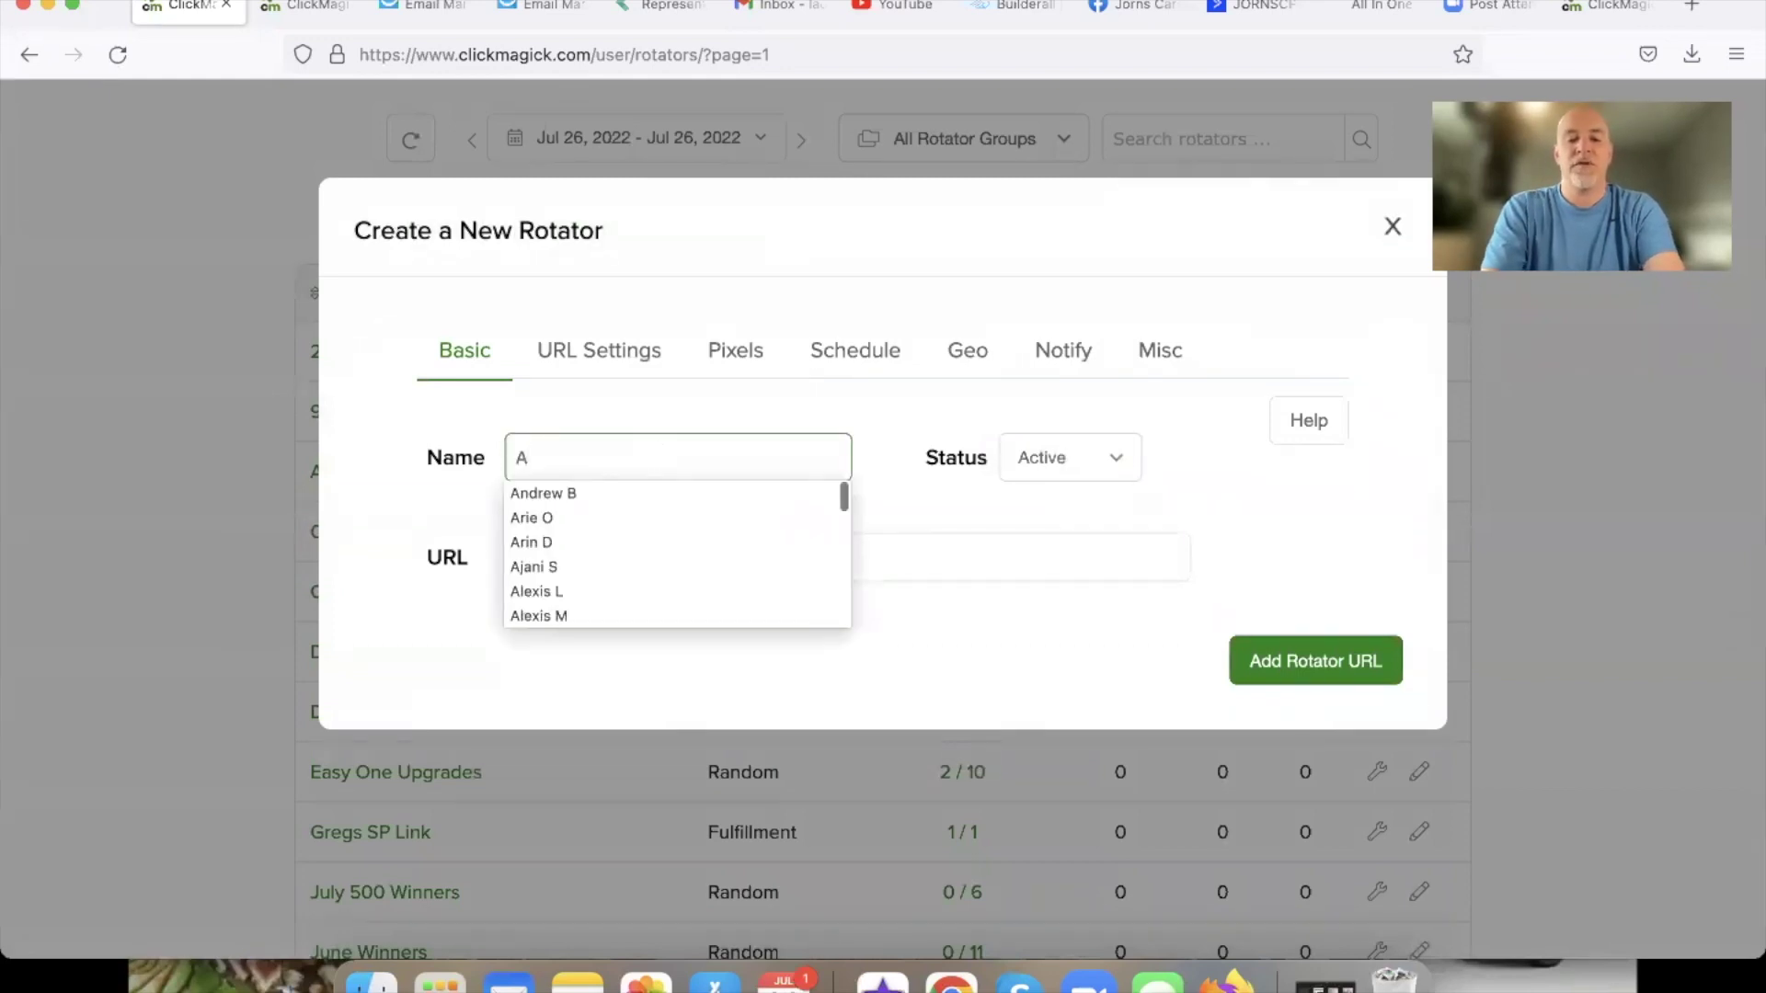
type("ndrew Demo")
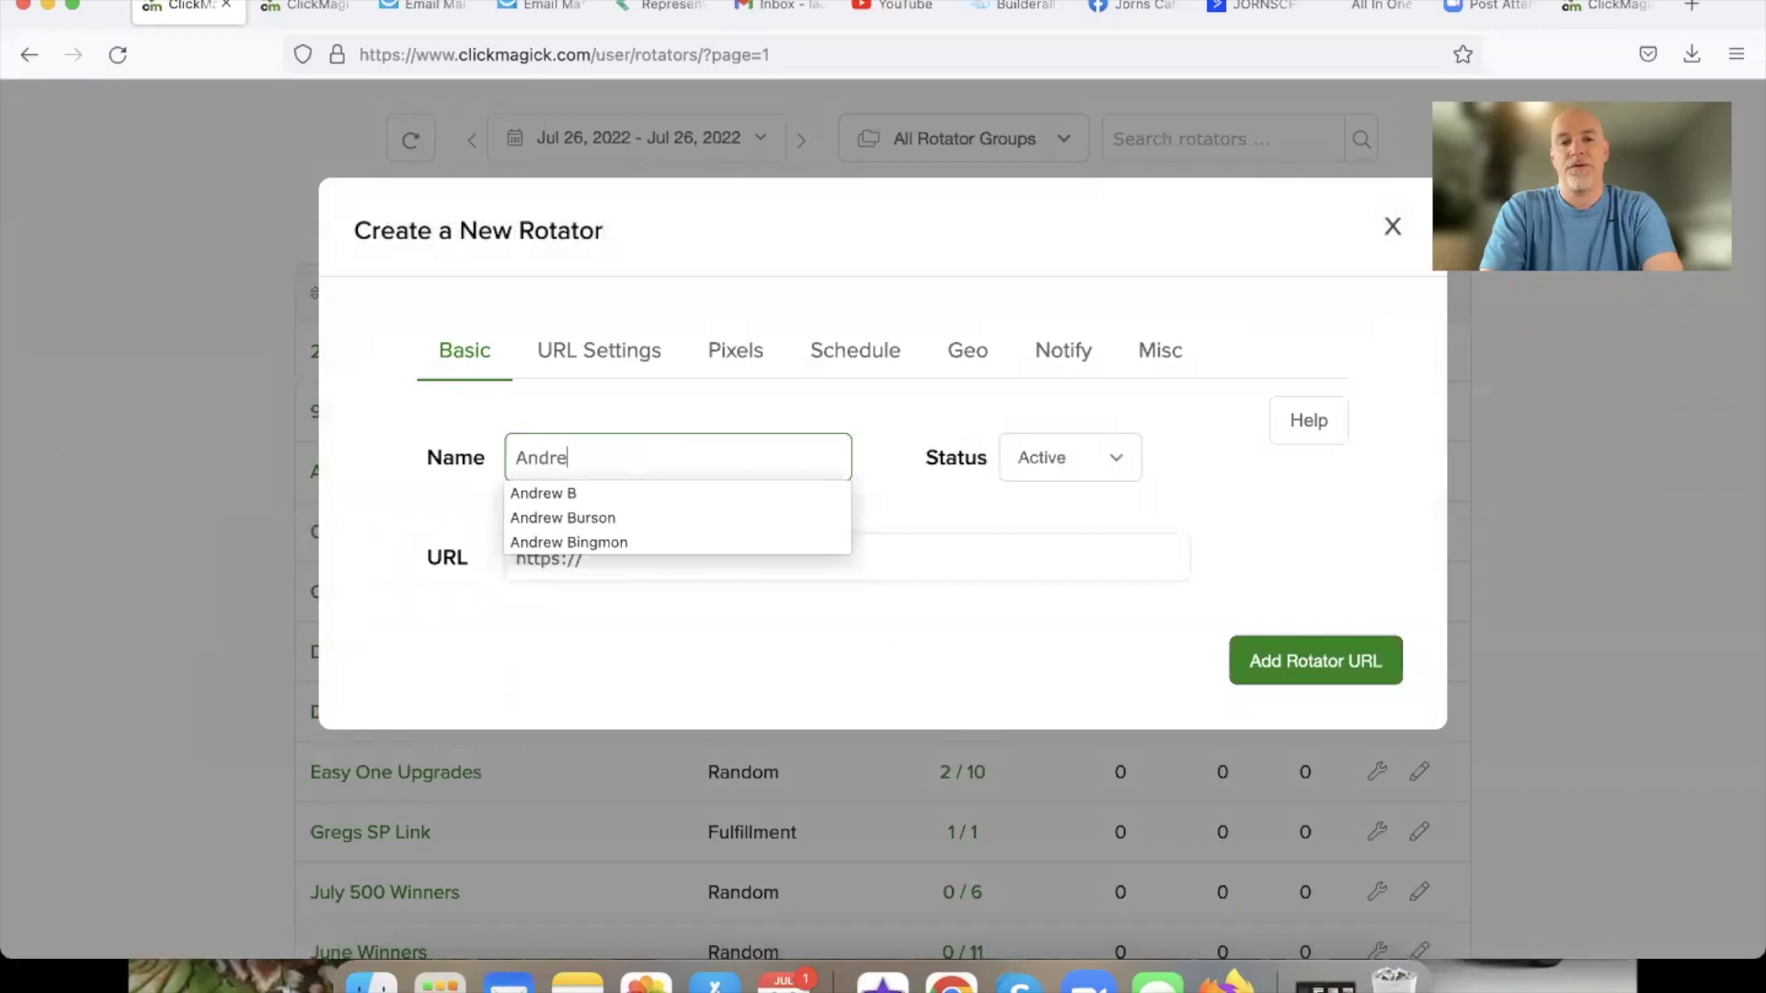
left_click(662, 557)
key("super+a")
key("super+v")
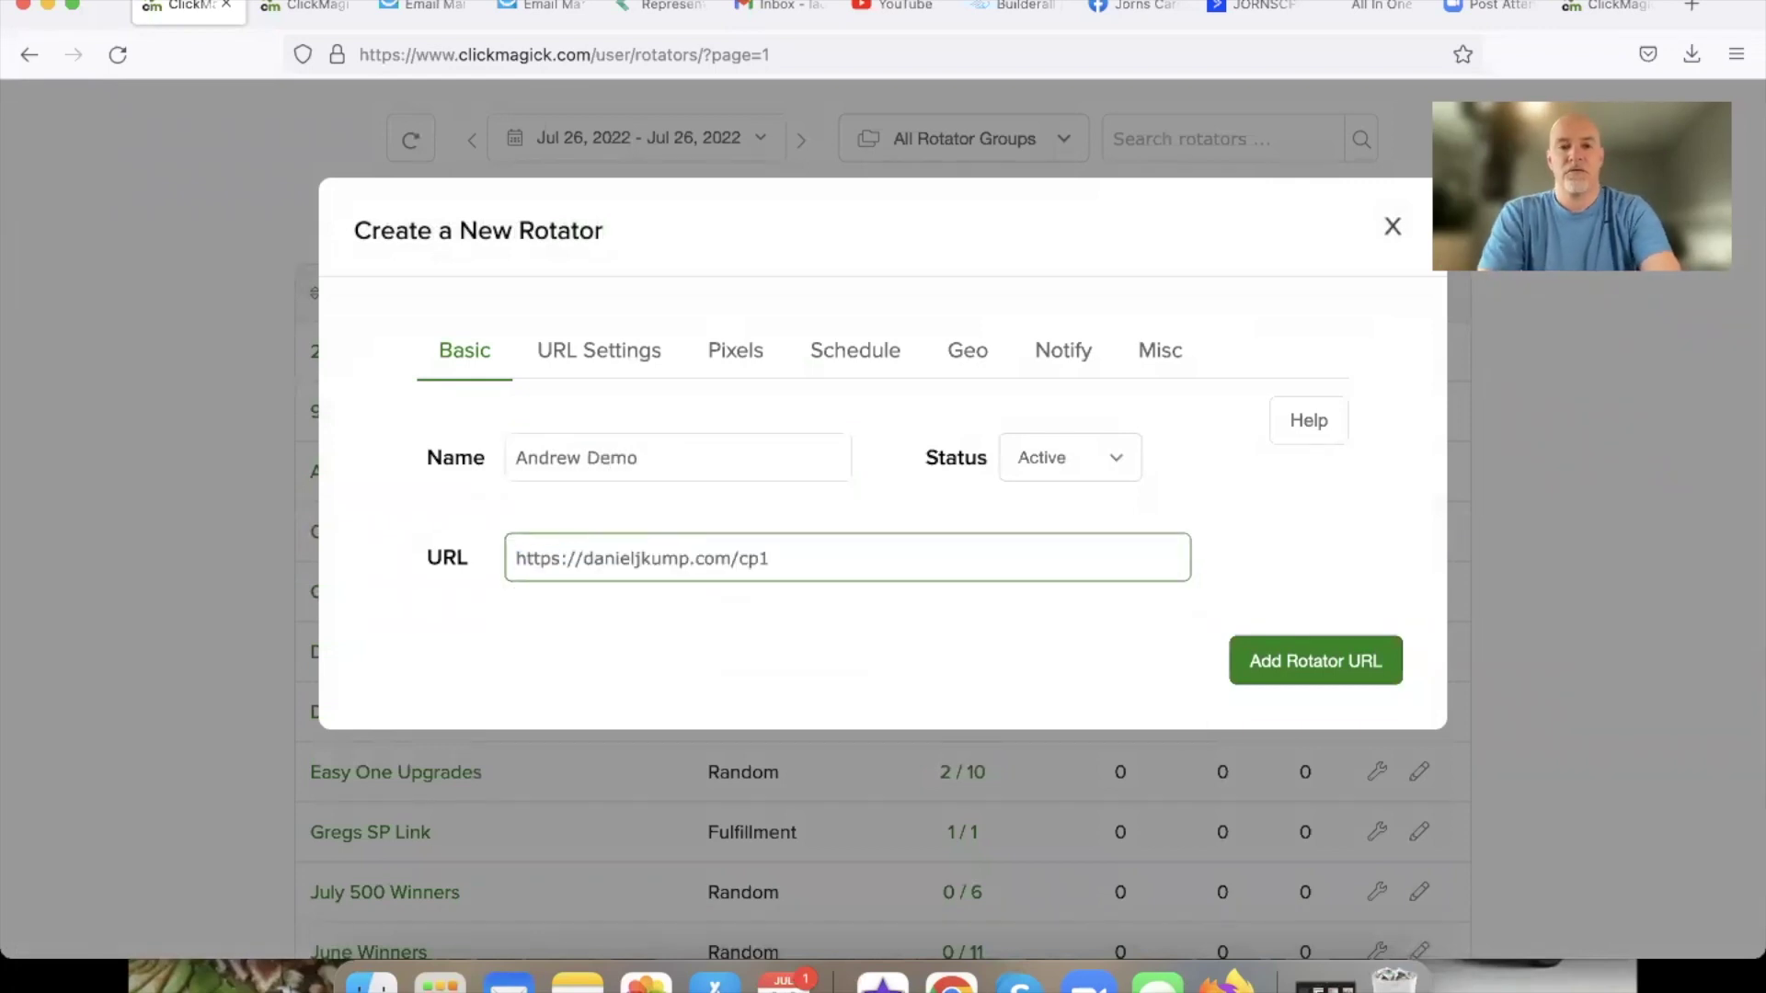
Cap Andrew Demo at 100 max clicks and save it to the rotator.
left_click(616, 351)
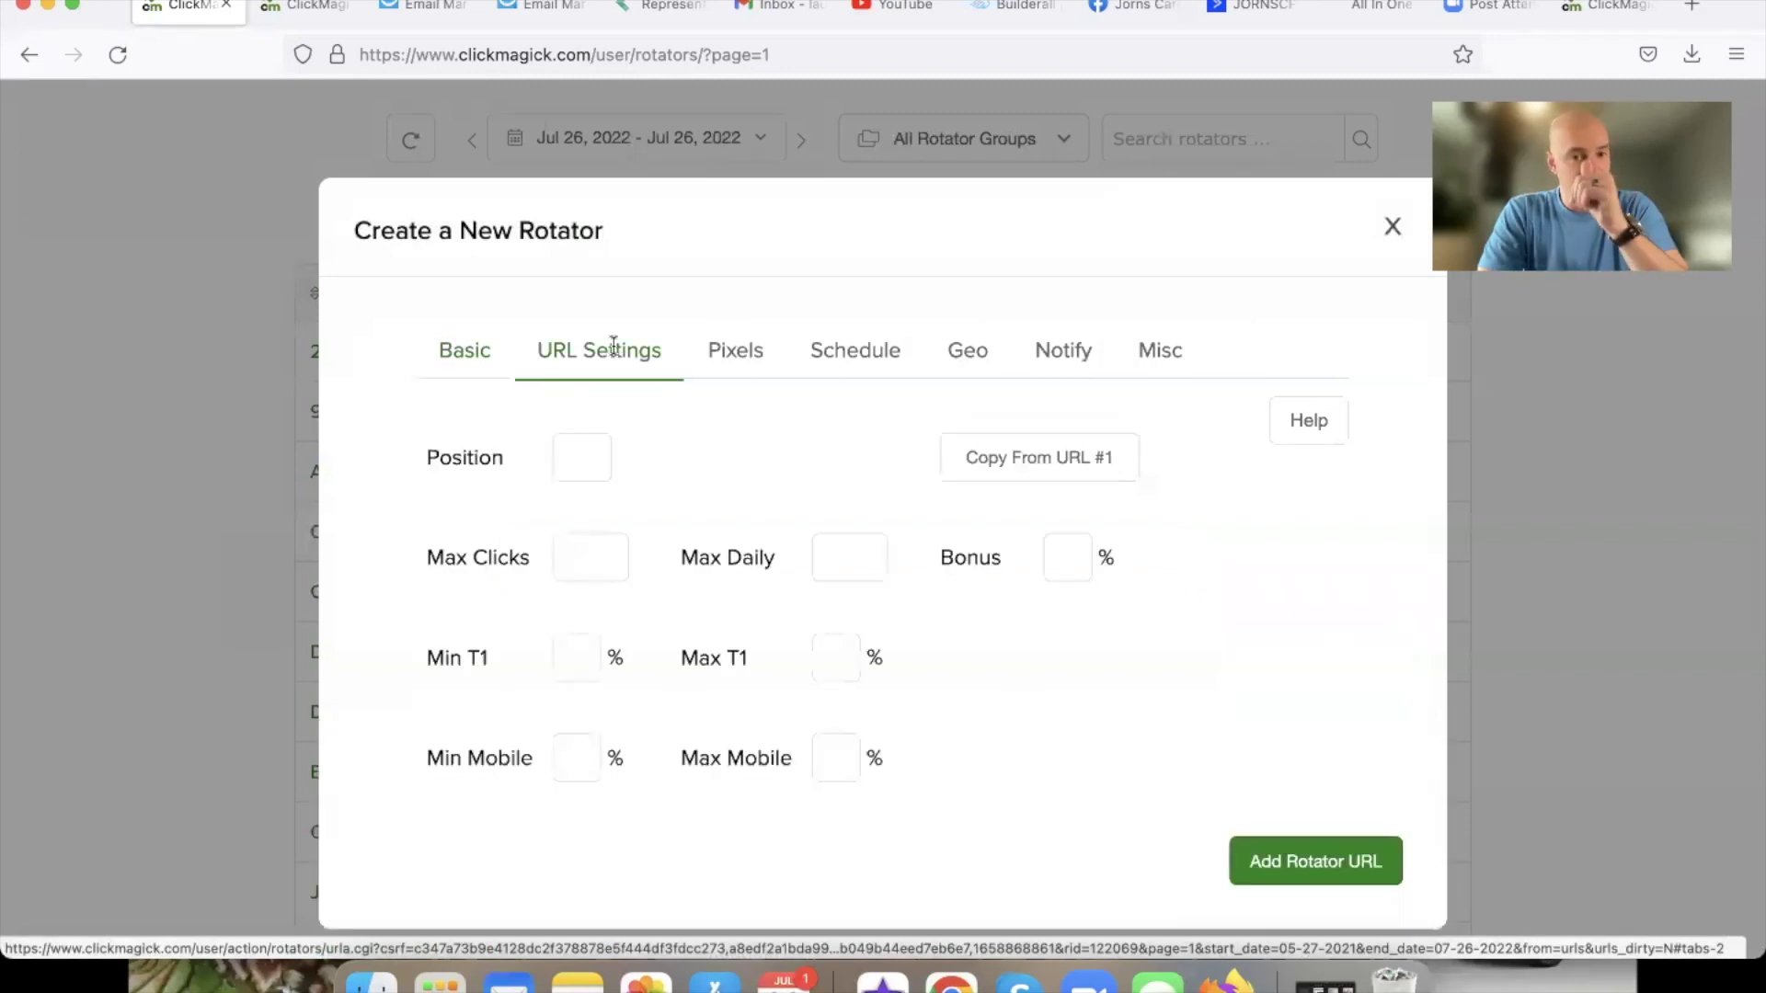
left_click(590, 554)
left_click(585, 554)
left_click(585, 594)
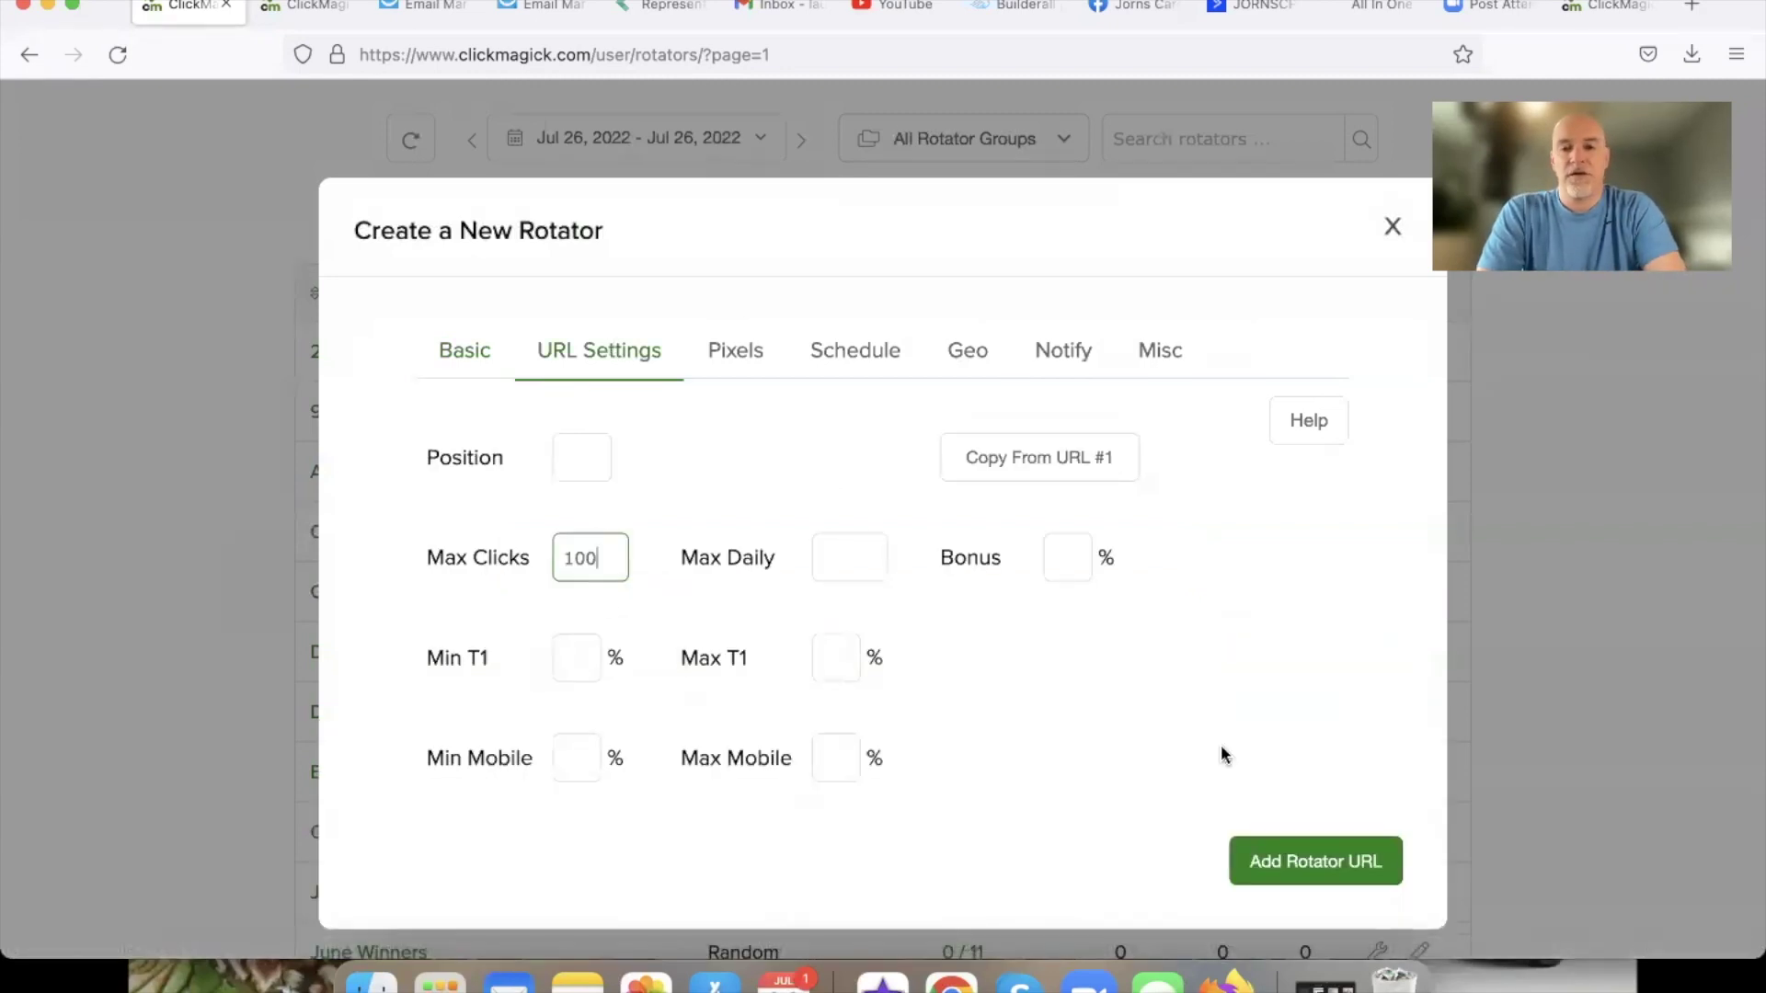
left_click(1304, 858)
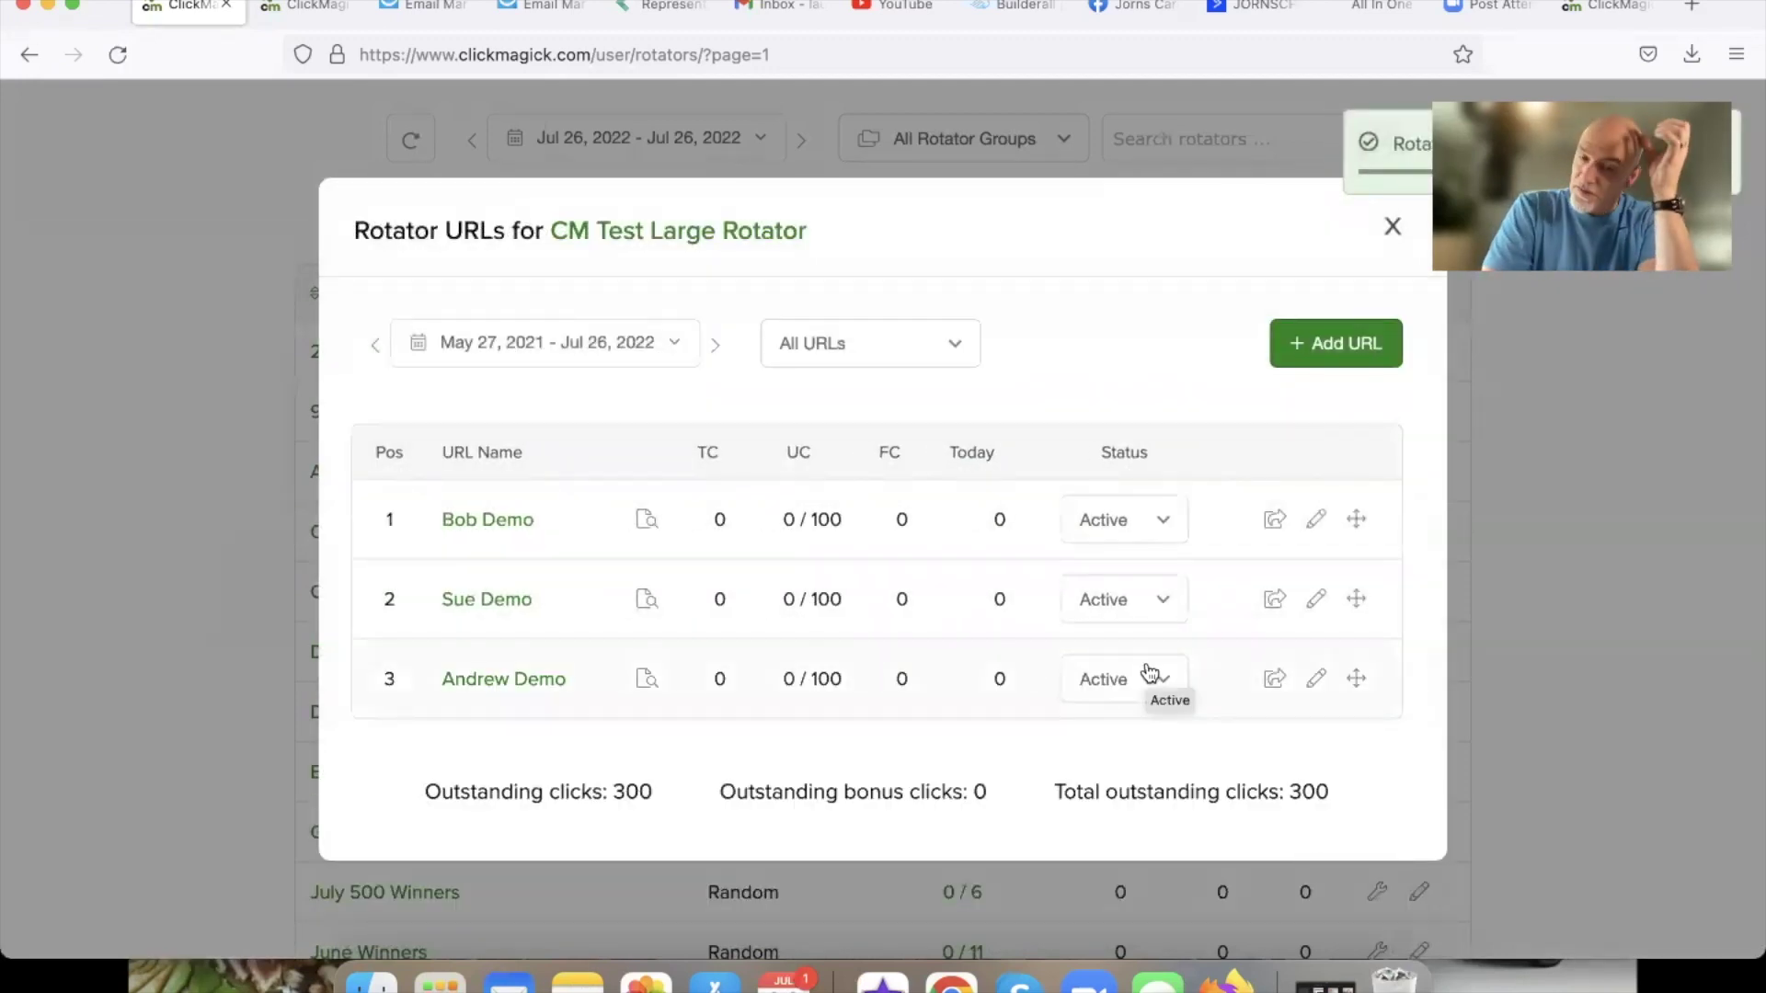
Annotate the three demo URLs, click counts and 300 outstanding clicks, then close the URL list.
left_click_drag(654, 792, 428, 794)
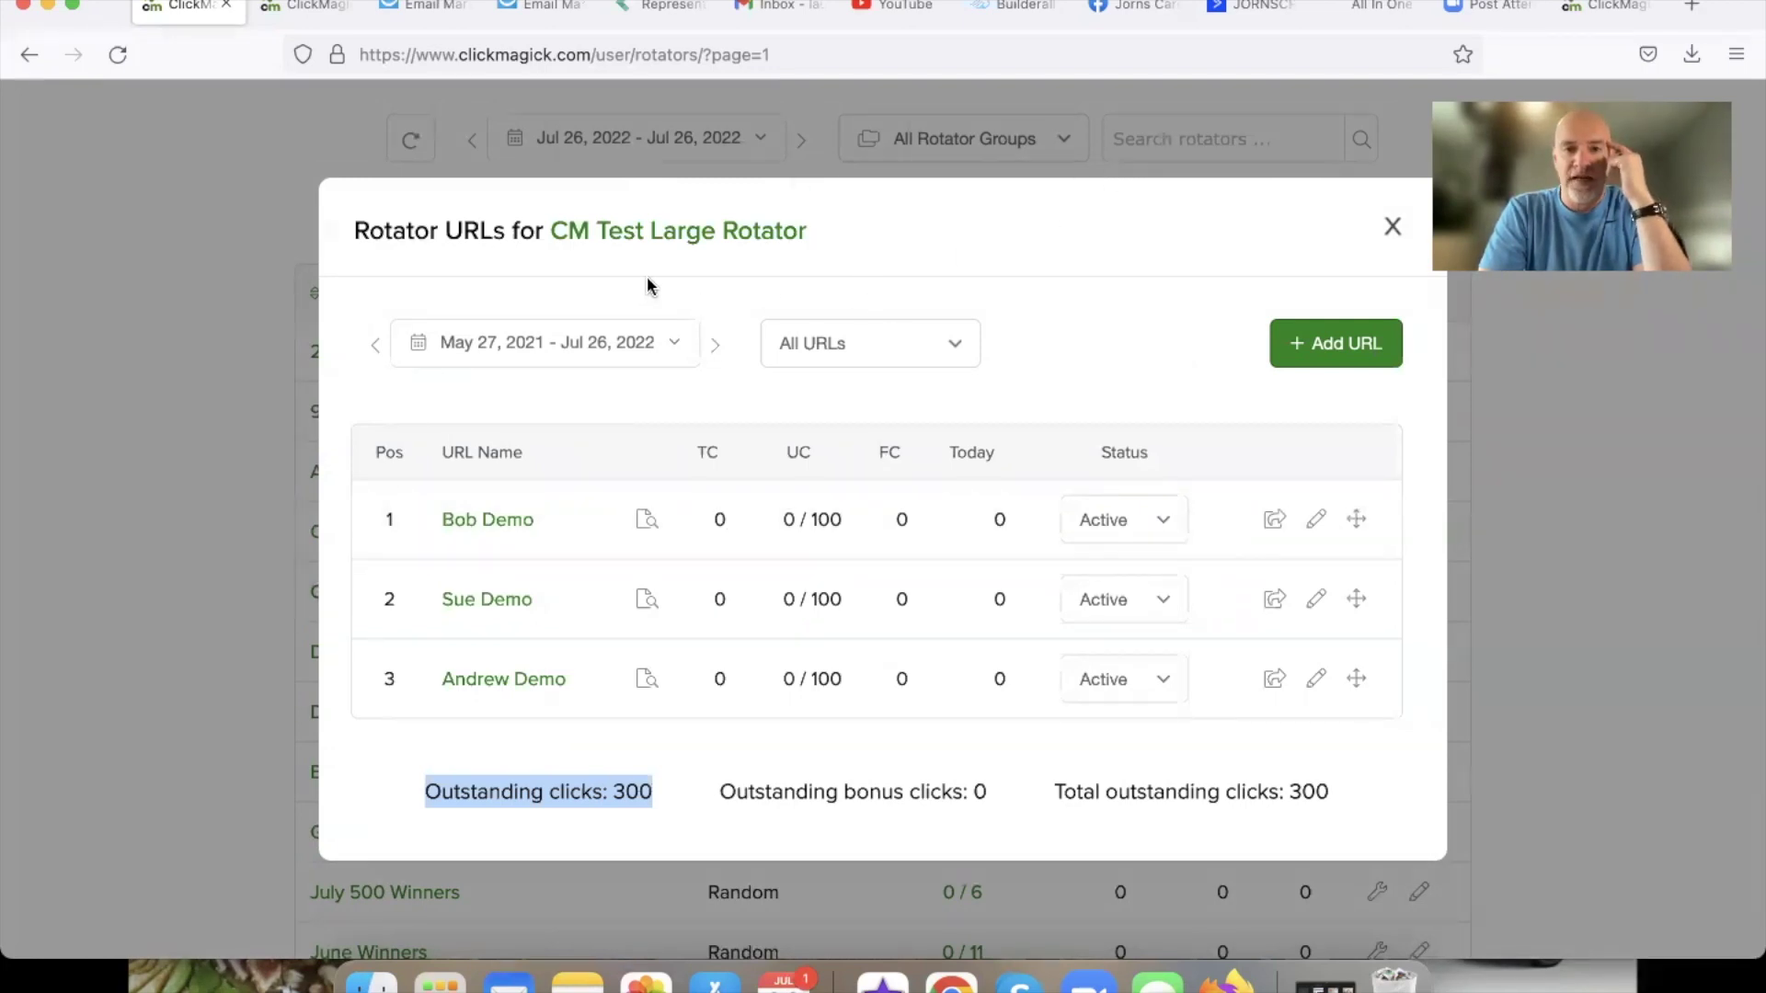
key("ctrl+shift+d")
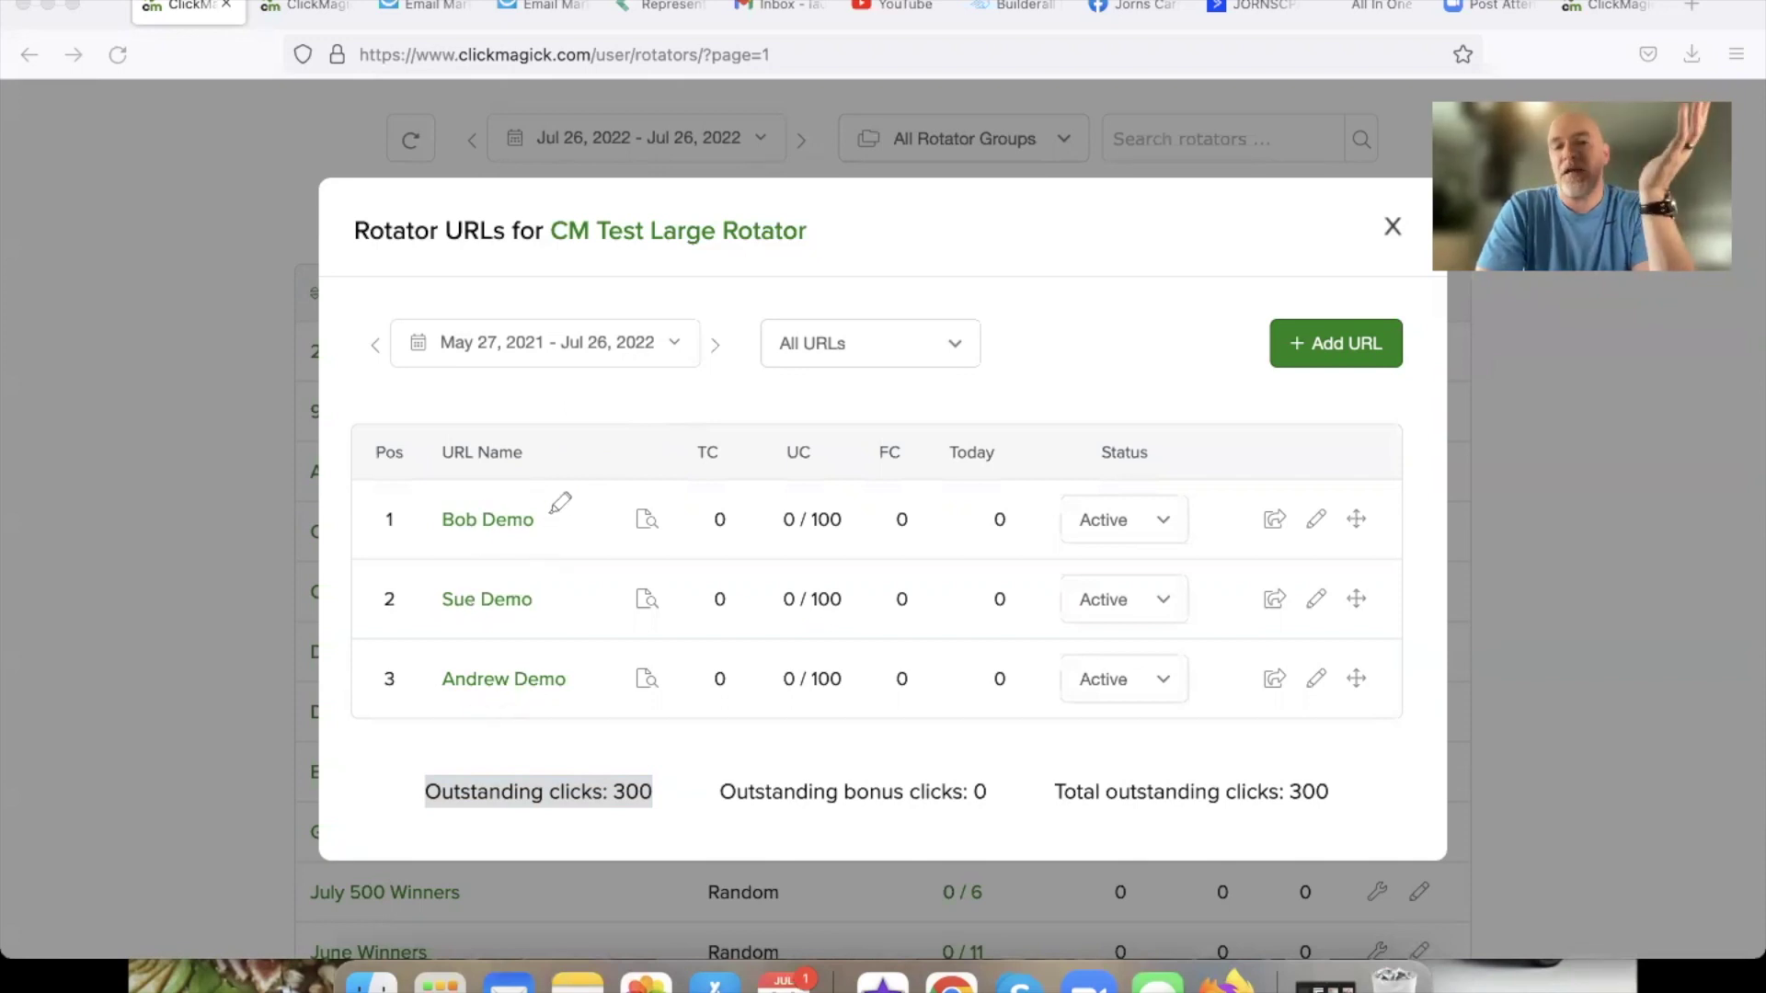
mouse_move(379, 386)
left_mouse_down()
mouse_move(418, 459)
mouse_move(405, 488)
mouse_move(434, 445)
left_mouse_up()
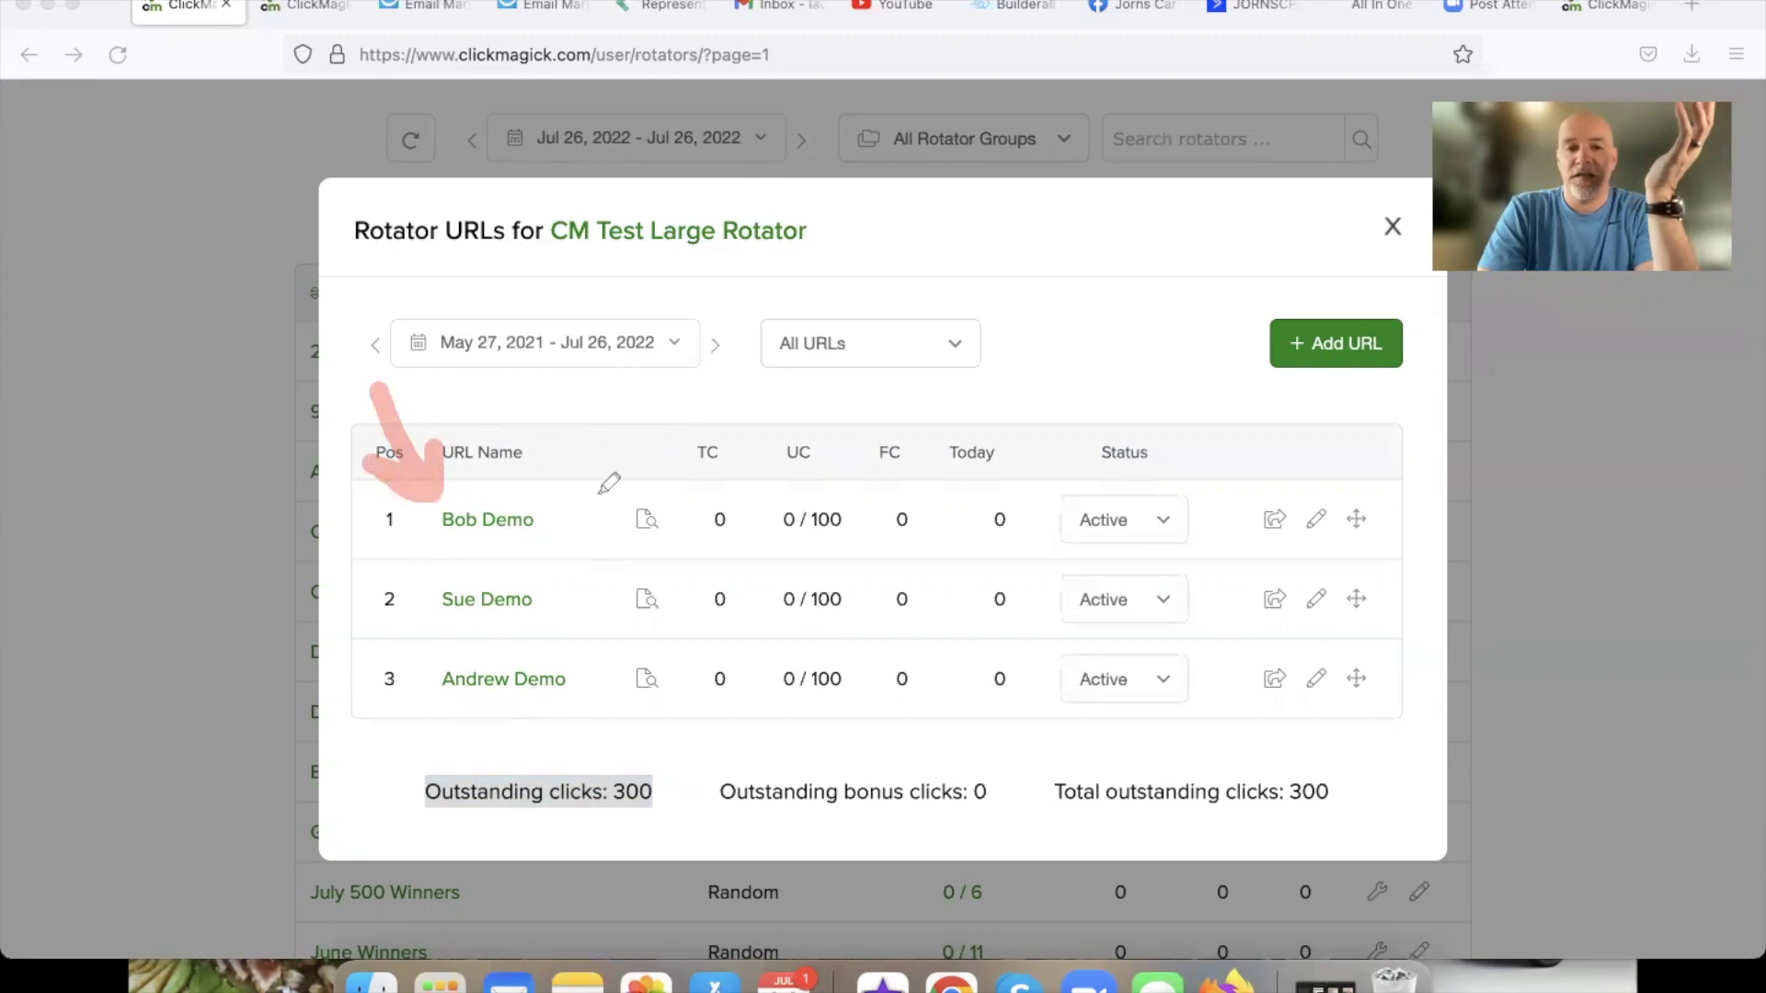
mouse_move(618, 457)
left_mouse_down()
mouse_move(559, 575)
mouse_move(545, 538)
mouse_move(596, 551)
mouse_move(581, 669)
mouse_move(625, 662)
left_mouse_up()
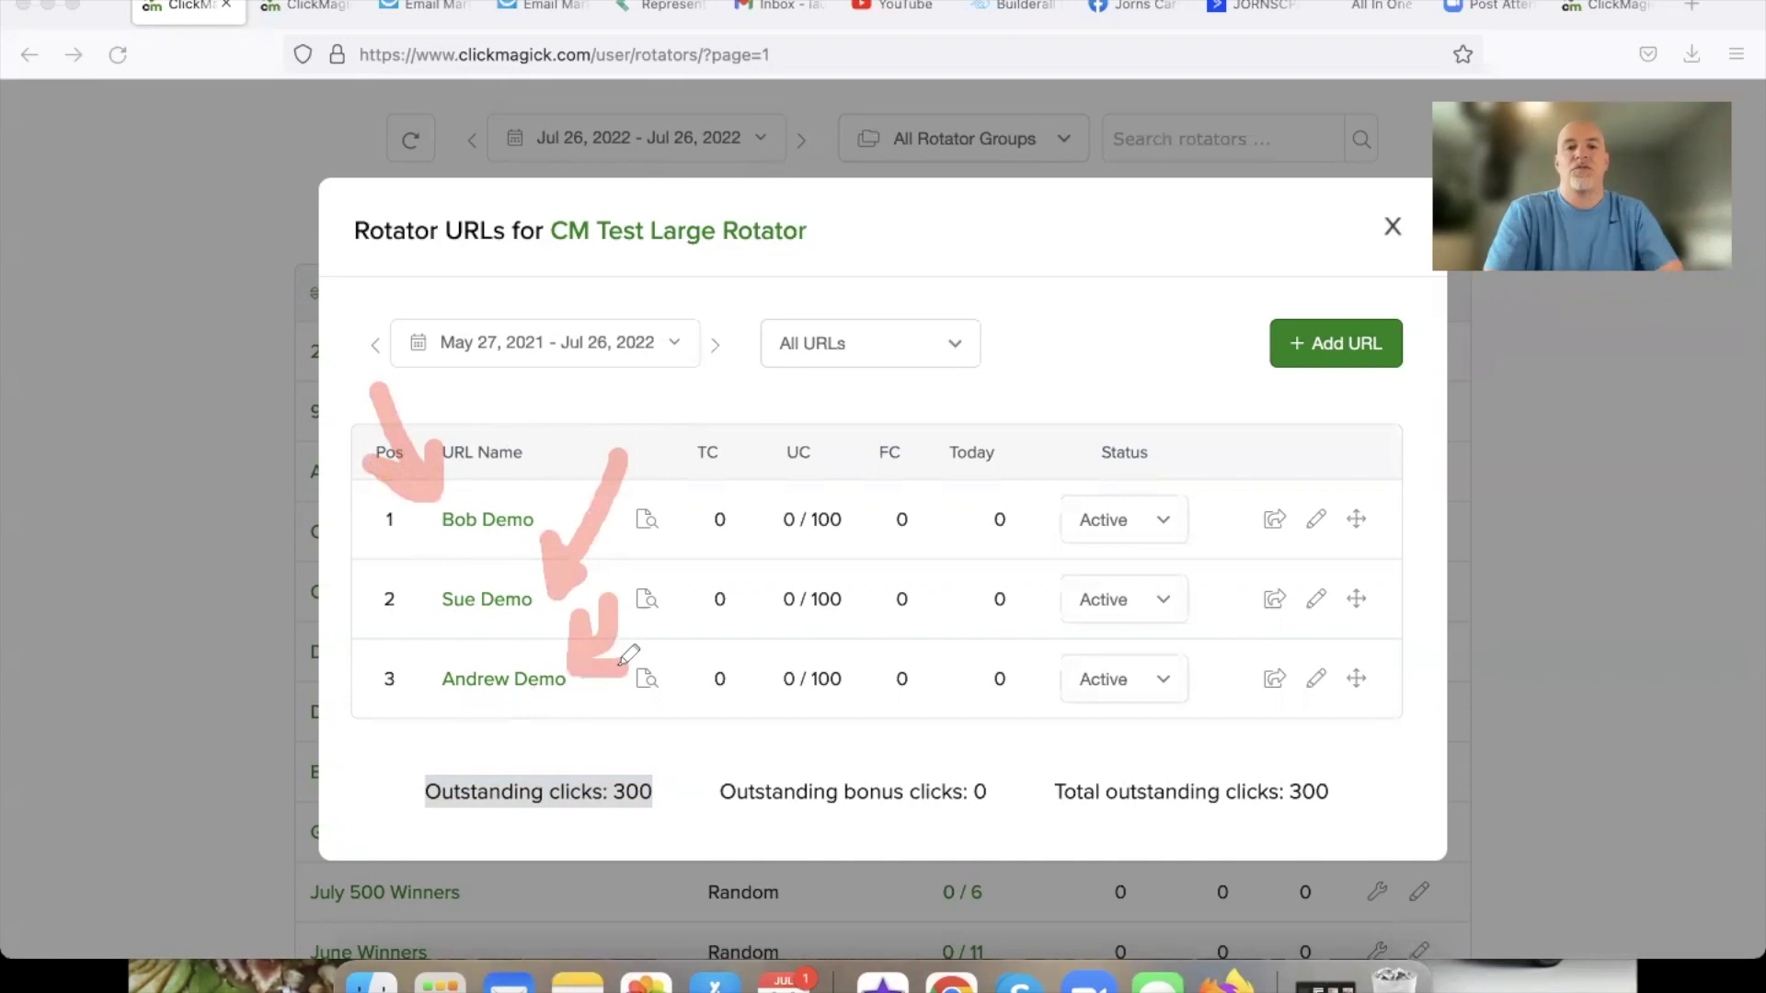
mouse_move(789, 499)
left_mouse_down()
mouse_move(789, 685)
mouse_move(848, 698)
left_mouse_up()
left_click_drag(867, 633, 756, 734)
mouse_move(1168, 641)
left_mouse_down()
mouse_move(1138, 635)
mouse_move(1049, 708)
mouse_move(1216, 679)
mouse_move(1131, 622)
left_mouse_up()
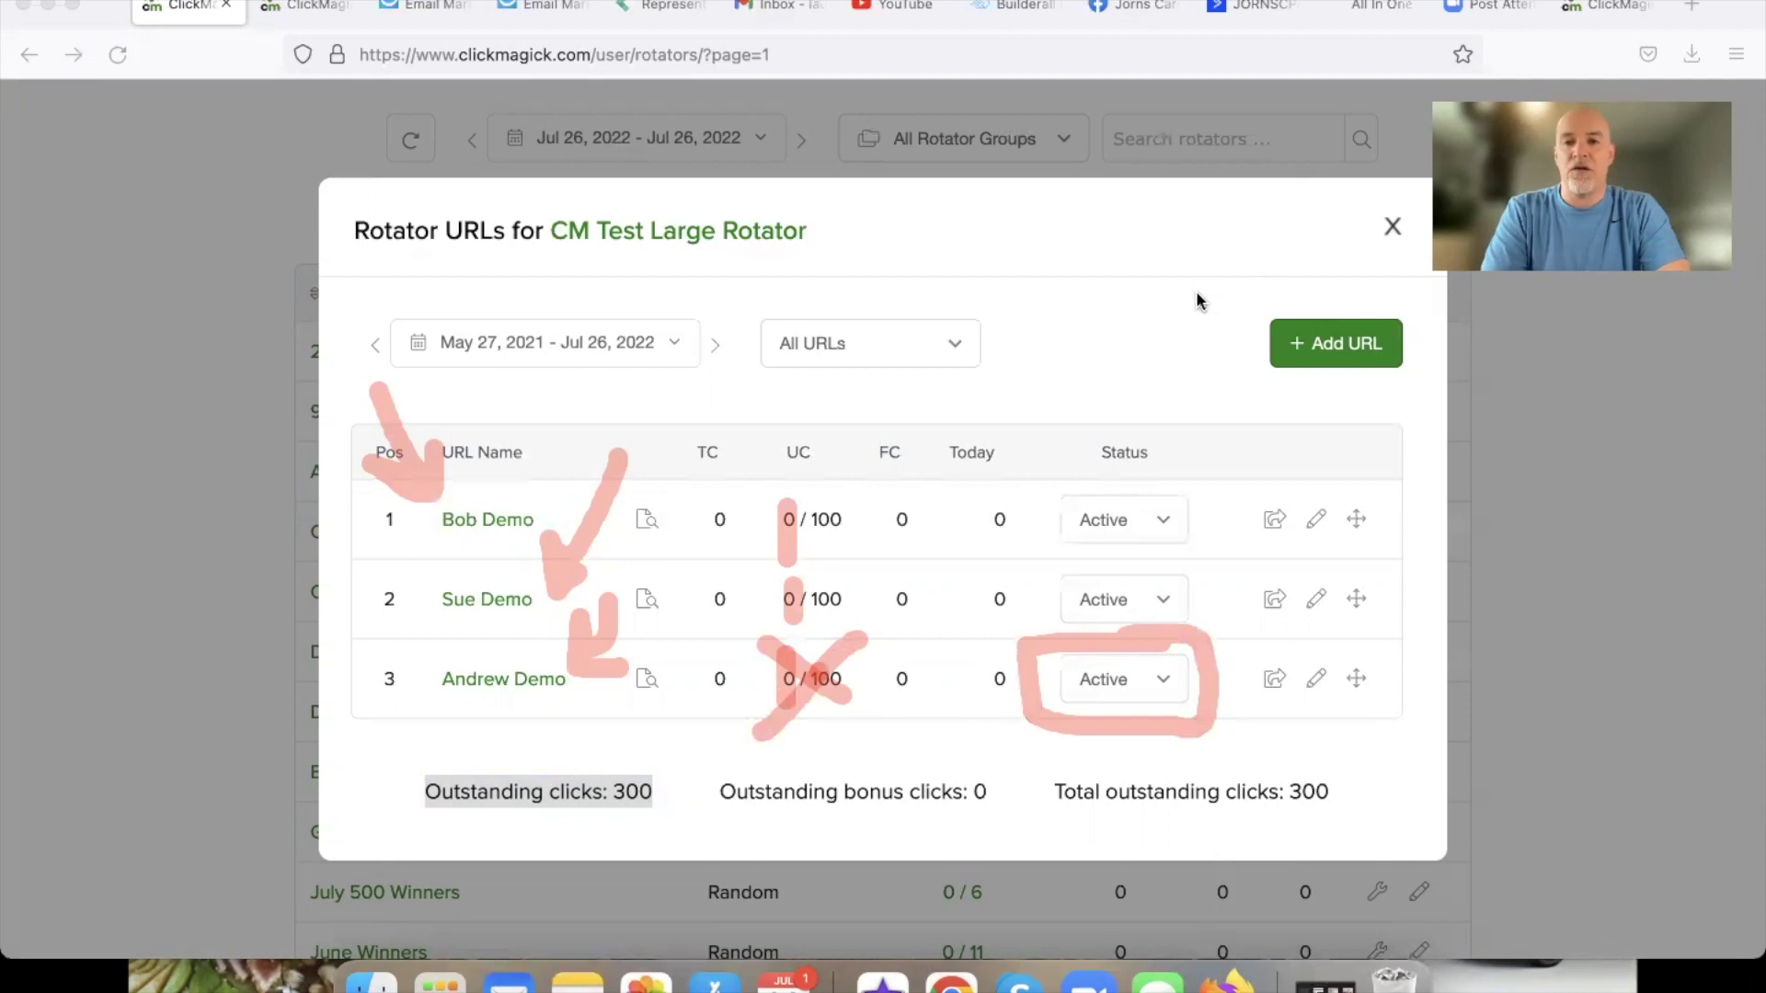
key("Escape")
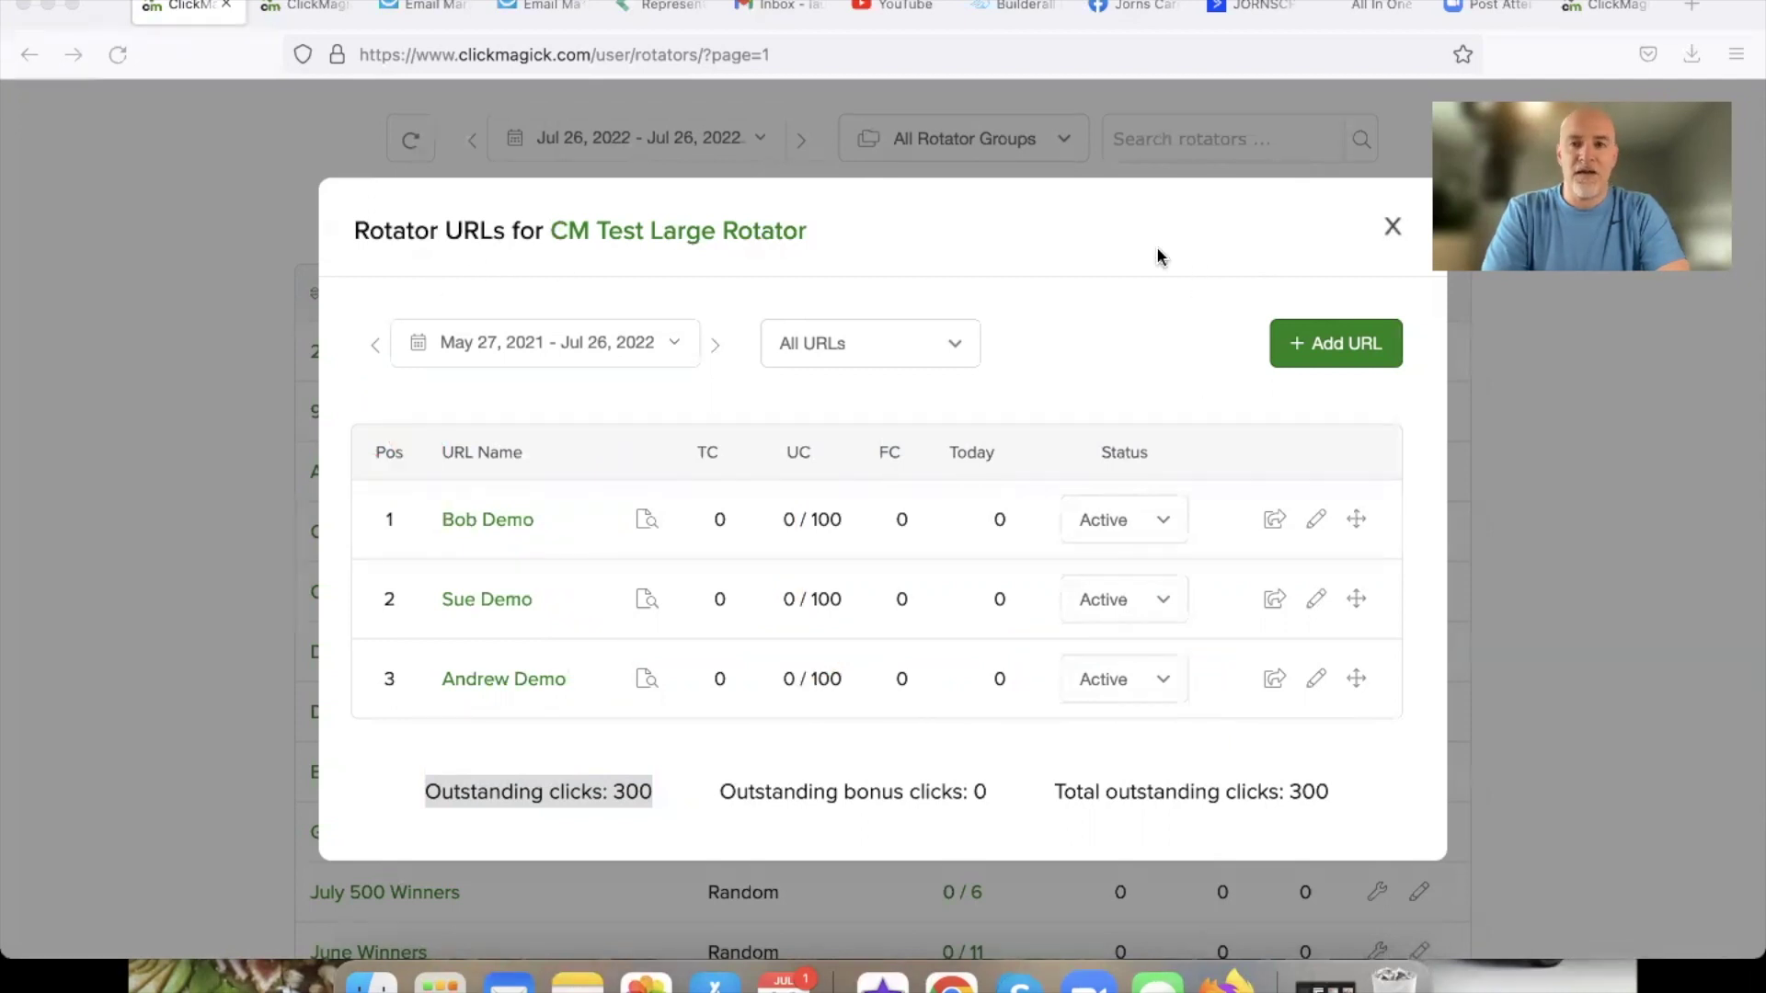
left_click(1389, 229)
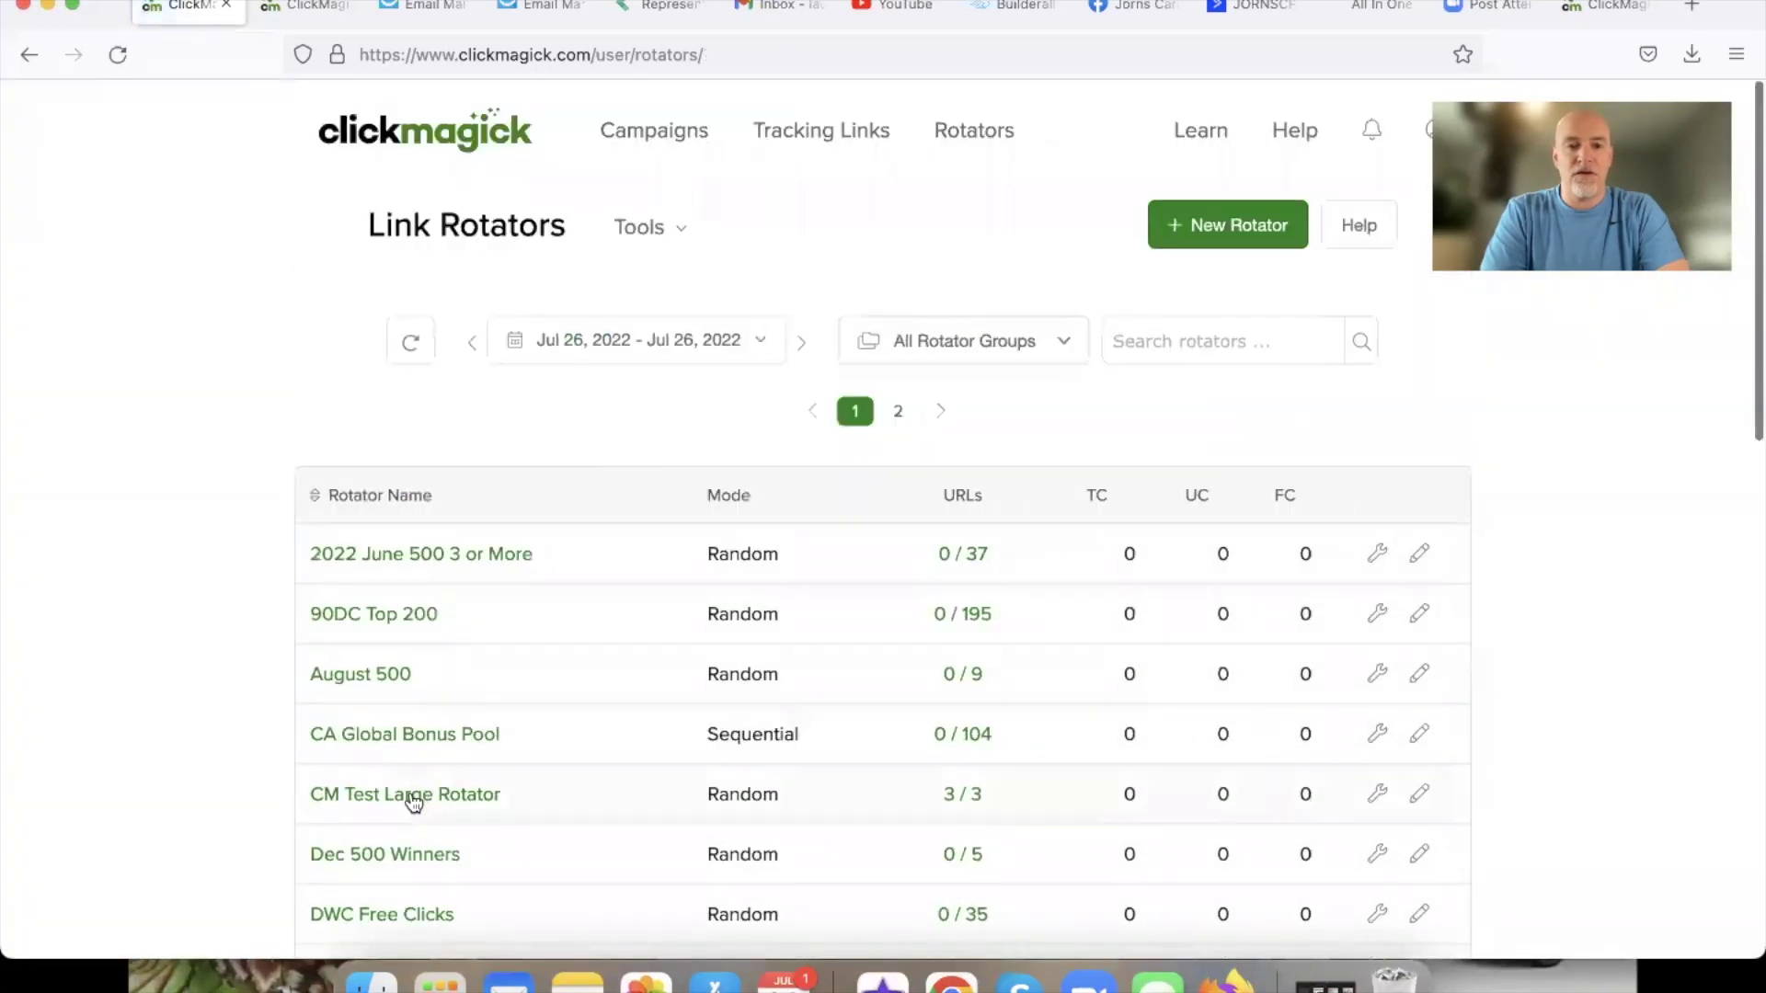
Open CM Test Large Rotator's Edit Rotator settings and scroll through the Basic tab.
left_click(410, 796)
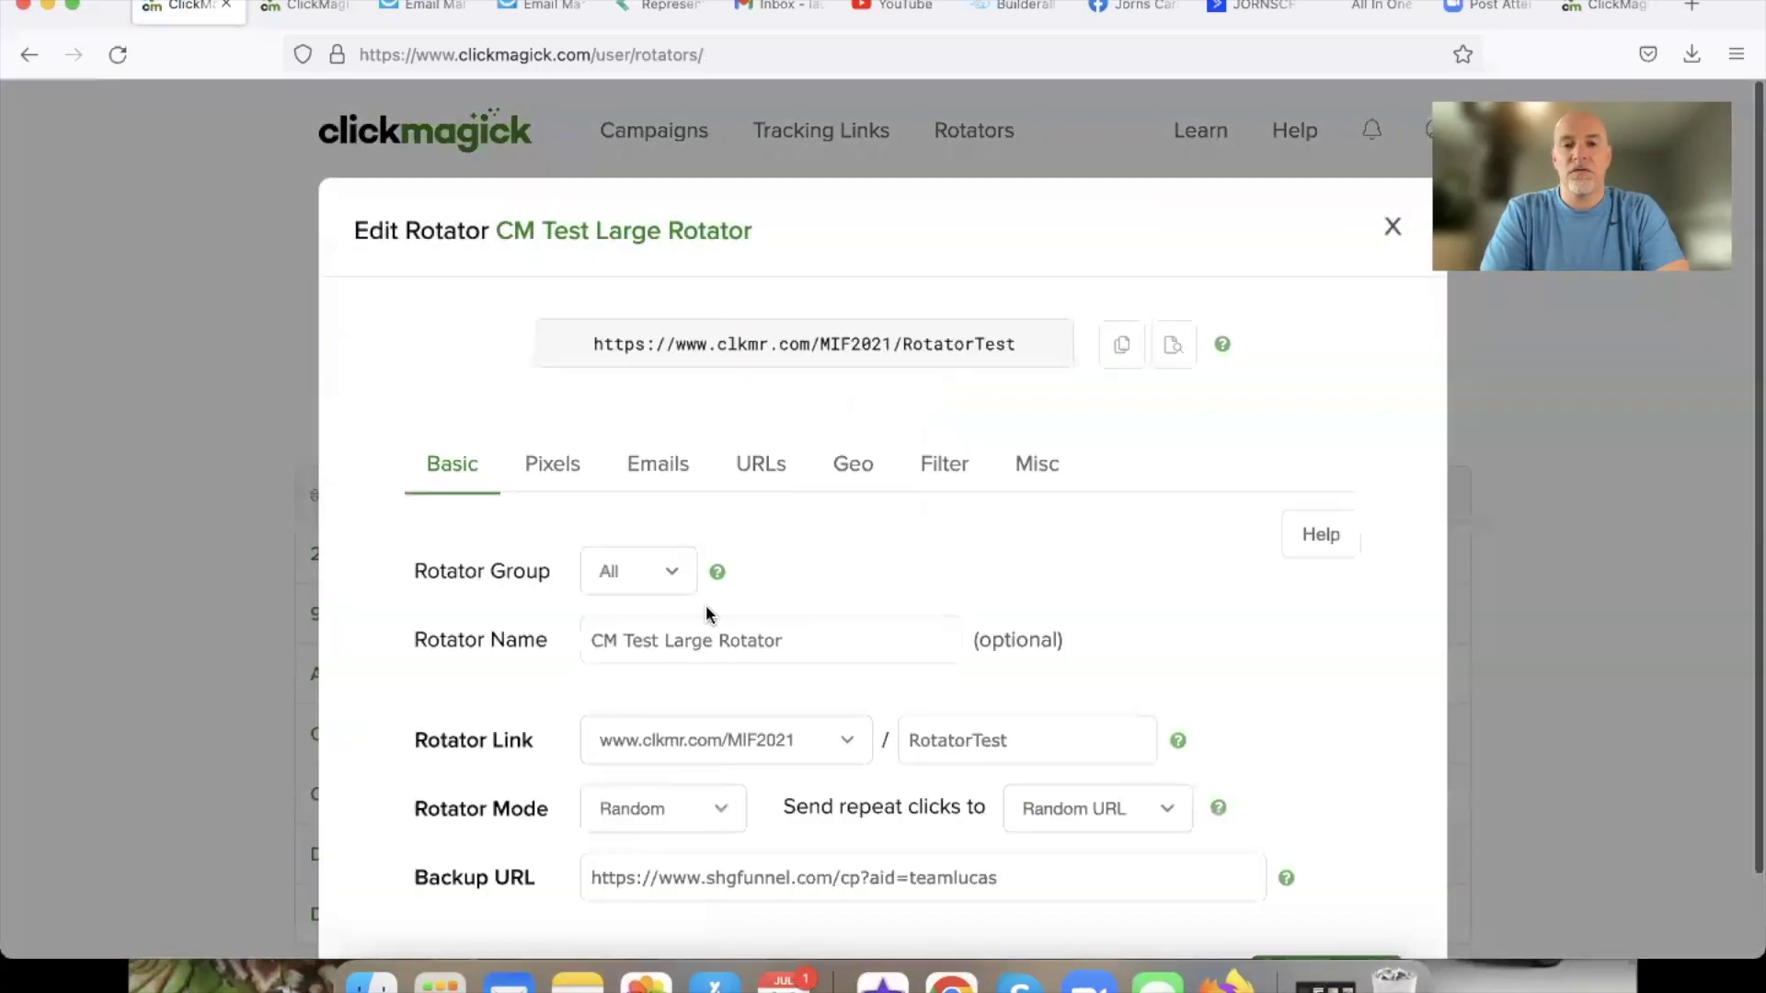
scroll(713, 663, "down", 2)
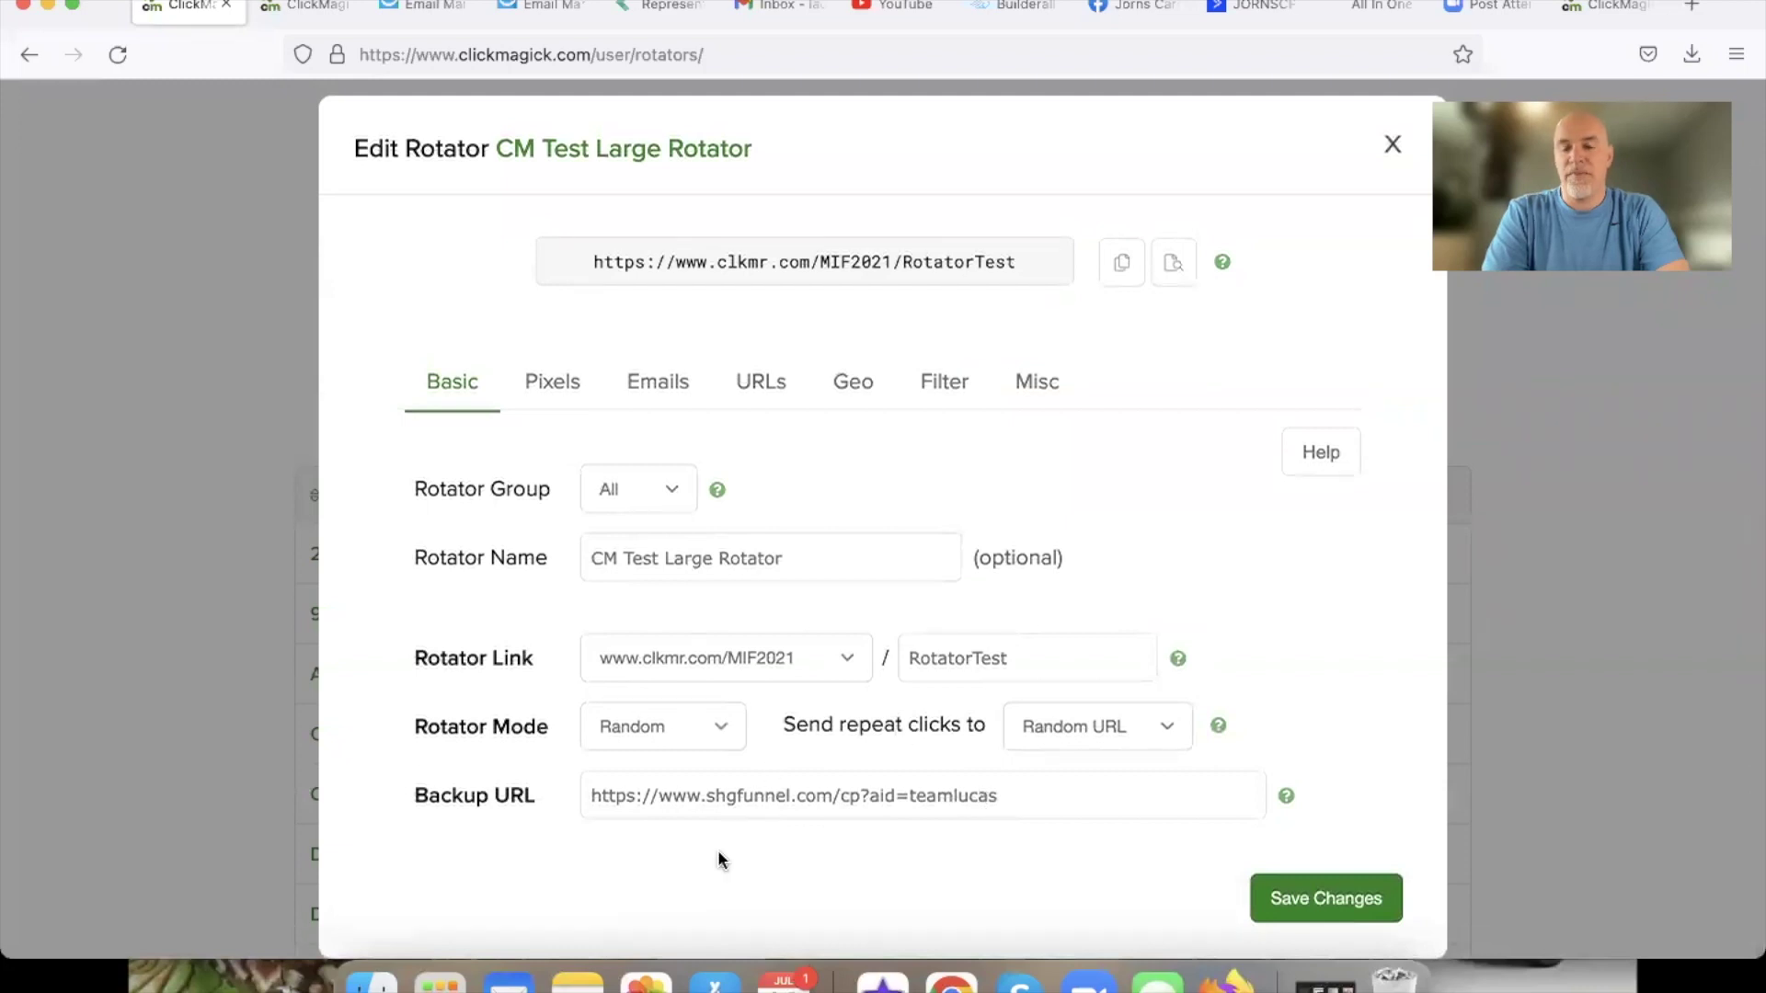